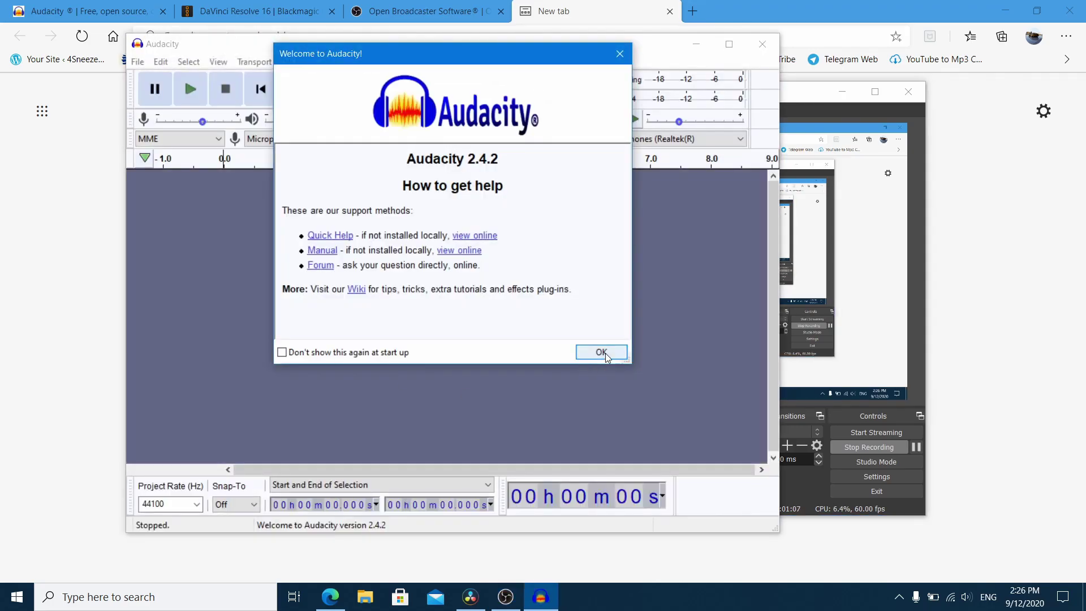
Dismiss the welcome message and open the audio file Principle_Ep249 from the Ori chinese folder.
{"action": "left_click", "coordinate": [600, 352]}
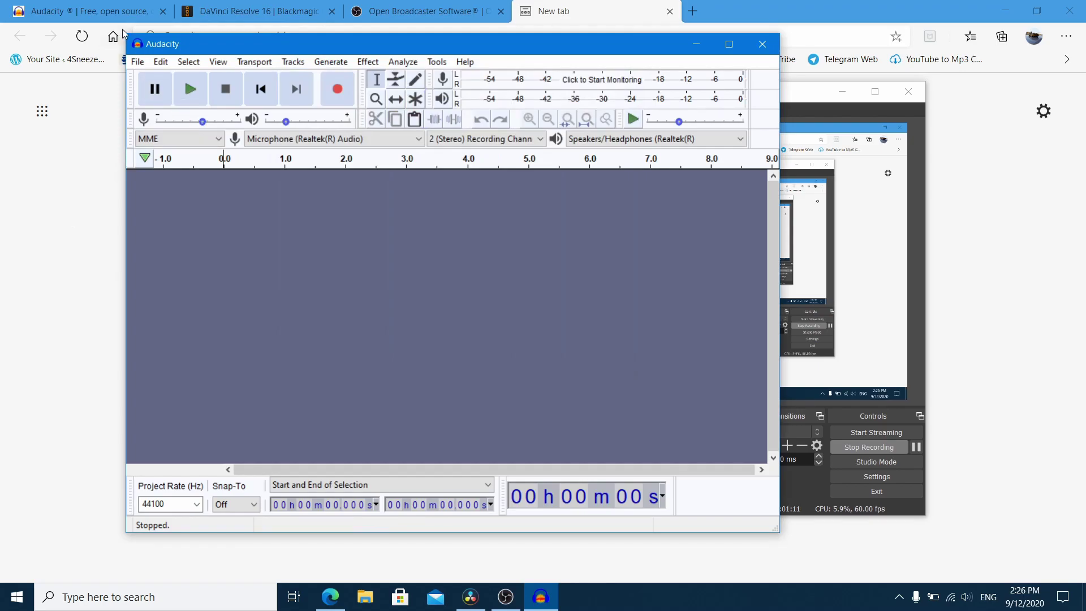
{"action": "left_click", "coordinate": [141, 63]}
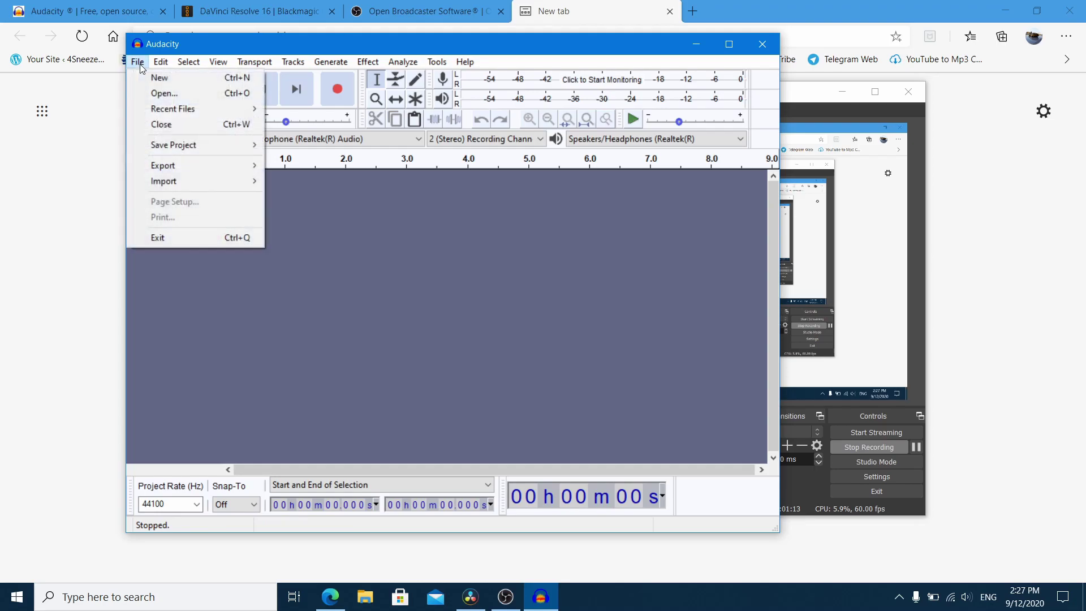
{"action": "left_click", "coordinate": [166, 98]}
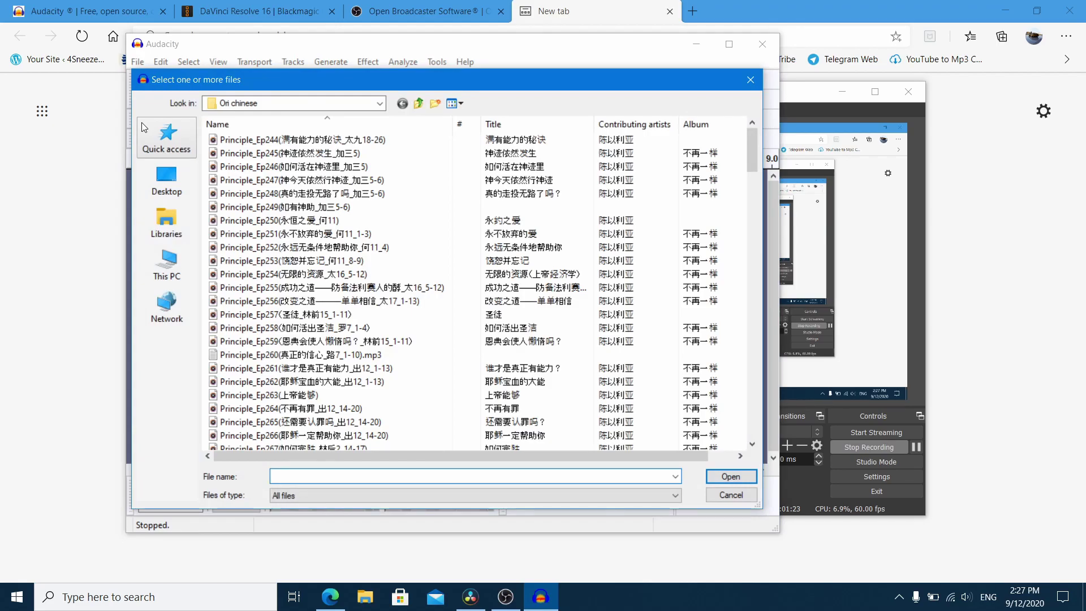
{"action": "double_click", "coordinate": [349, 210]}
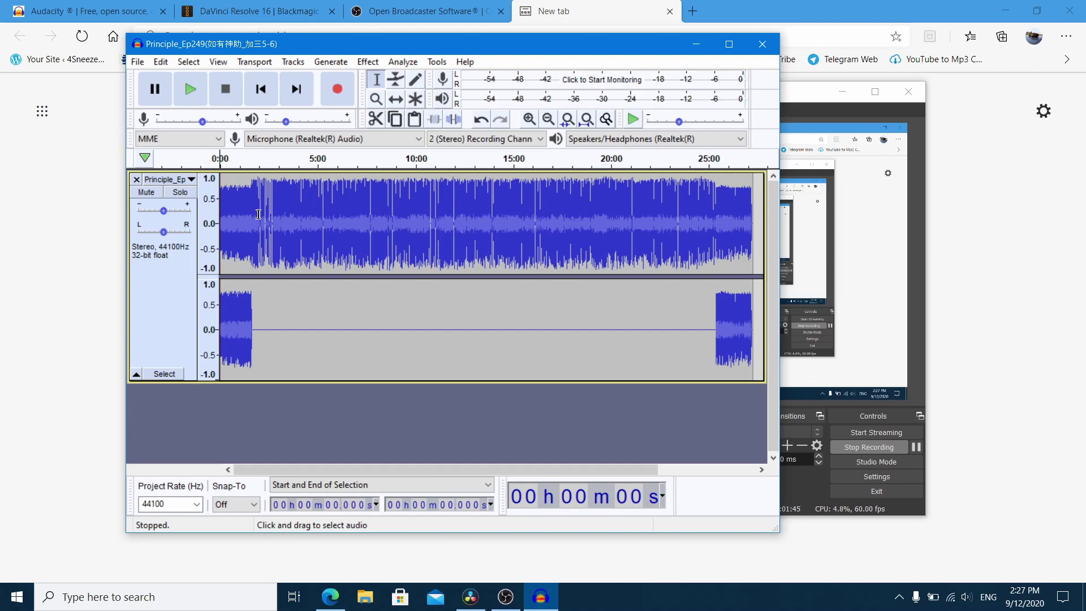
Play the recording from its very beginning with the waveform zoomed in.
{"action": "scroll", "coordinate": [259, 214], "scroll_direction": "up", "scroll_amount": 3}
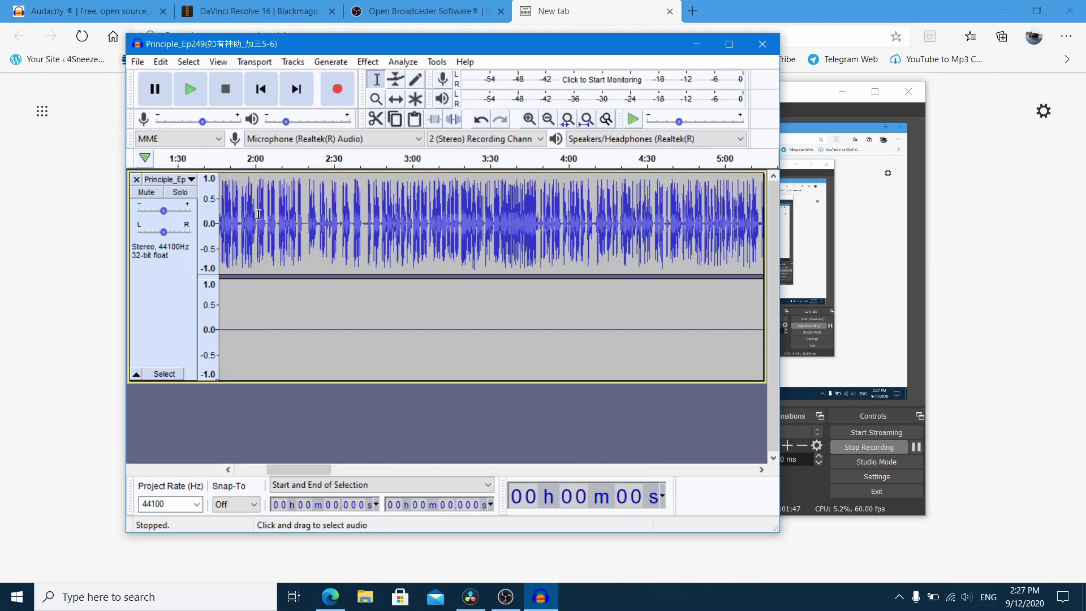
{"action": "scroll", "coordinate": [259, 214], "scroll_direction": "up", "scroll_amount": 4}
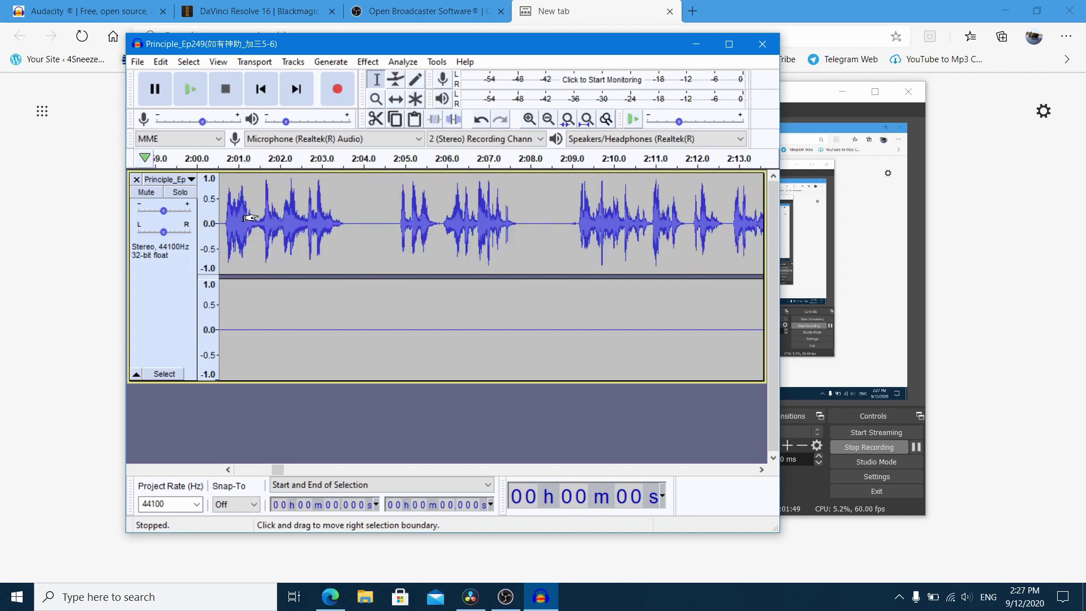
{"action": "scroll", "coordinate": [258, 214], "scroll_direction": "up", "scroll_amount": 2}
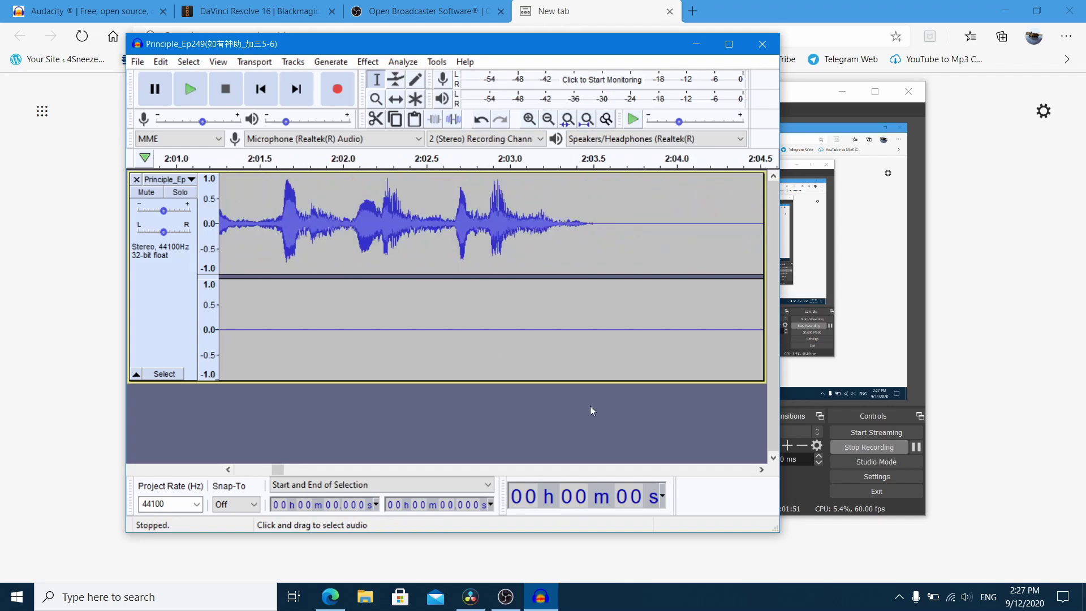
{"action": "left_click_drag", "start_coordinate": [277, 471], "coordinate": [240, 471]}
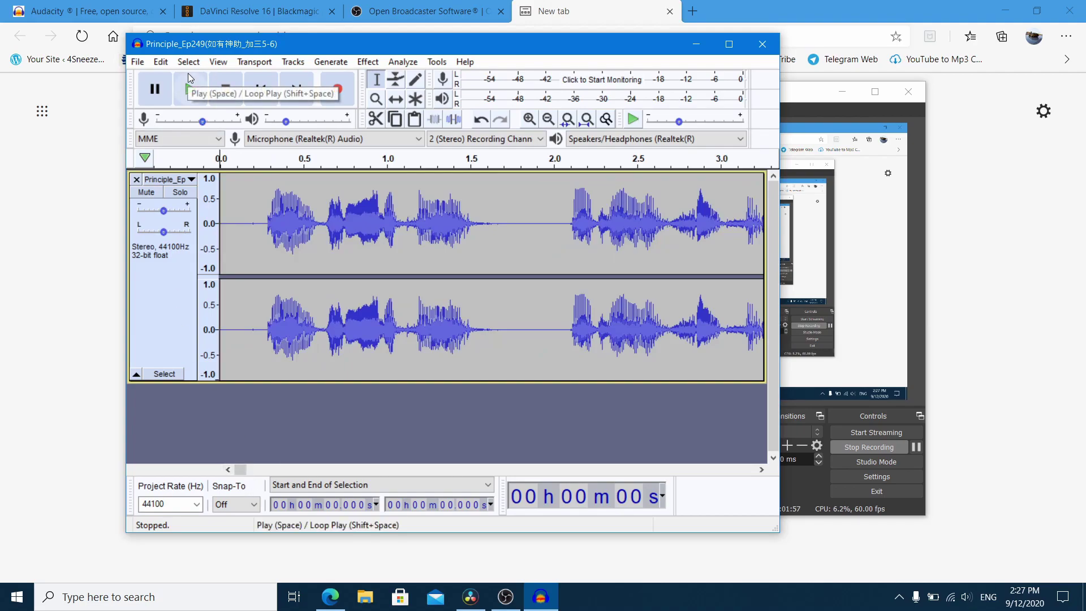
{"action": "left_click", "coordinate": [190, 78]}
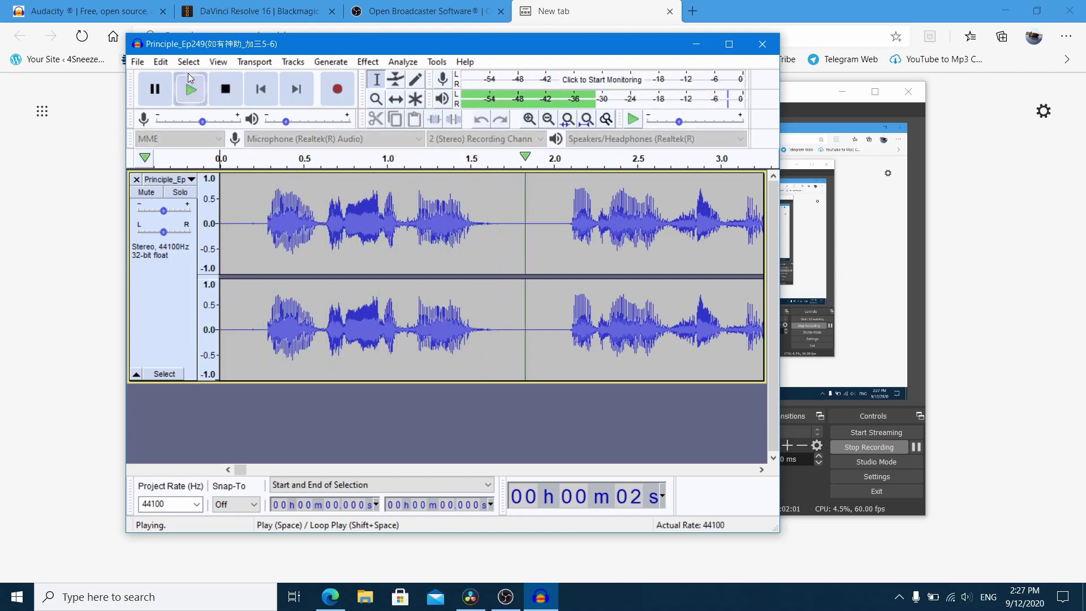
Switch to OBS, set the Desktop Audio level to -18.3 dB, and return to Audacity.
{"action": "left_click", "coordinate": [814, 477]}
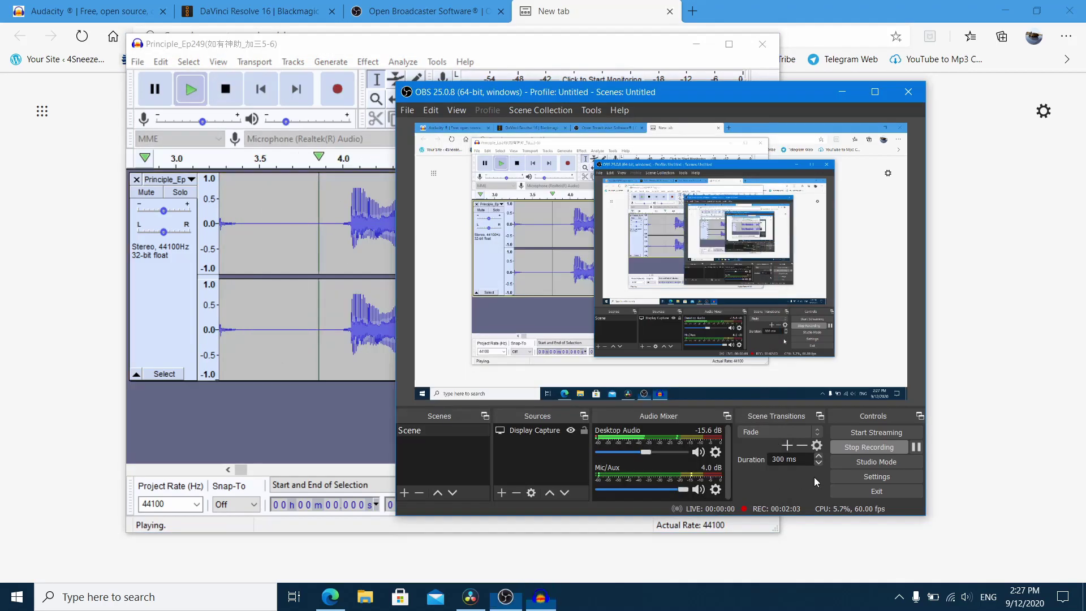
{"action": "left_click_drag", "start_coordinate": [647, 453], "coordinate": [623, 455]}
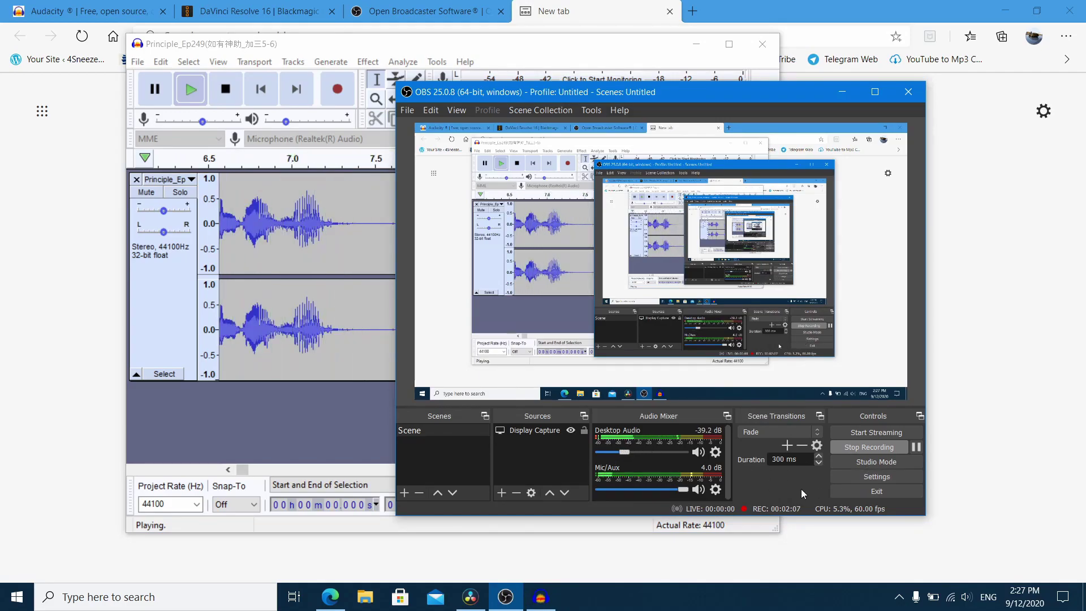
{"action": "left_click_drag", "start_coordinate": [627, 452], "coordinate": [645, 457]}
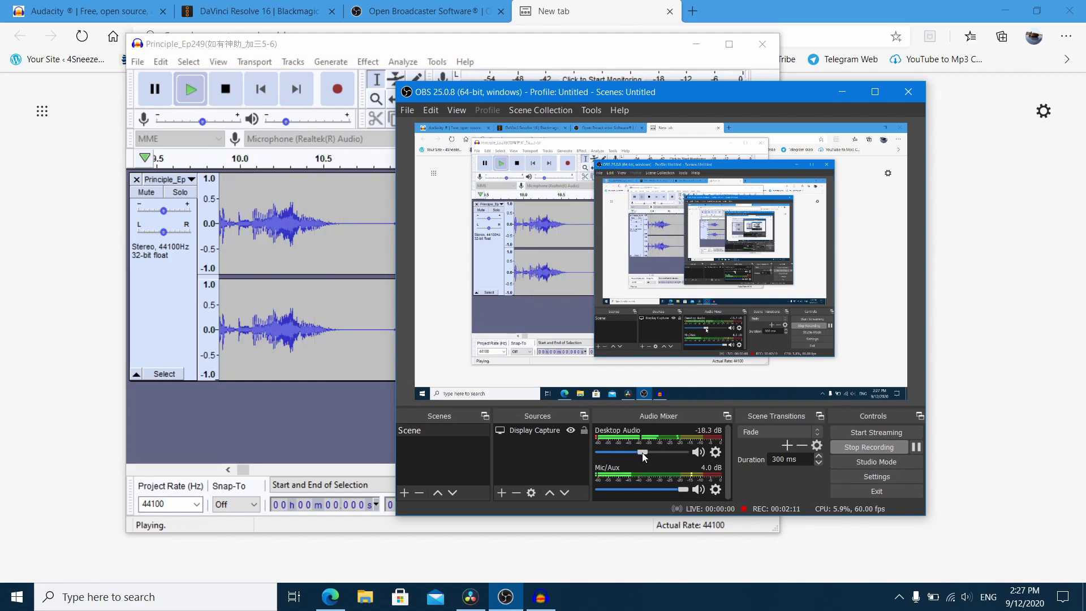
{"action": "left_click", "coordinate": [265, 425]}
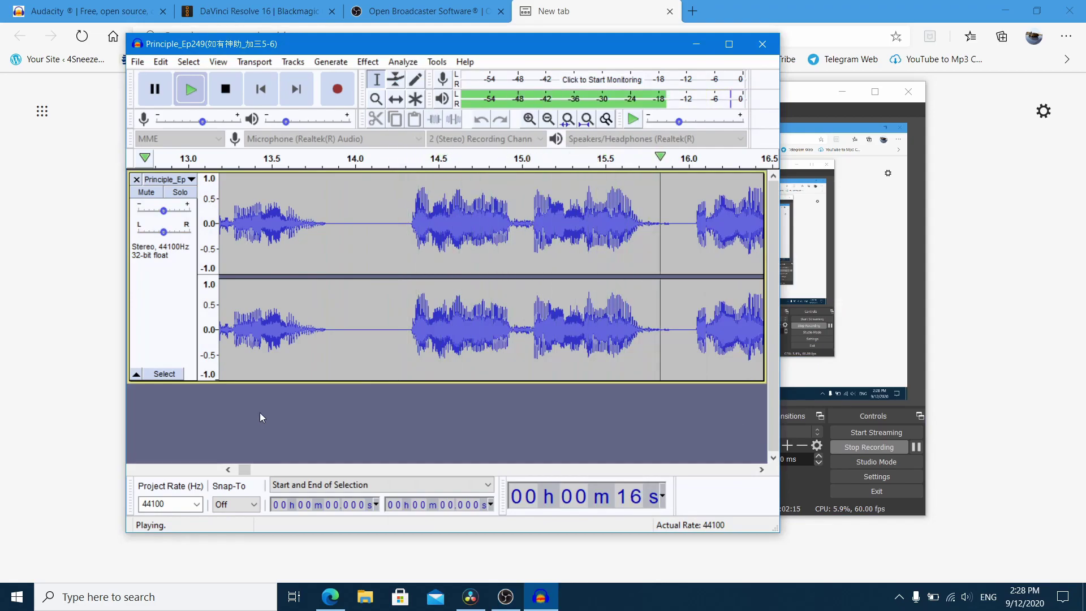
Pause playback and cut the opening section of the recording from its start to about 14.082 s.
{"action": "left_click", "coordinate": [191, 90]}
{"action": "key", "text": "p"}
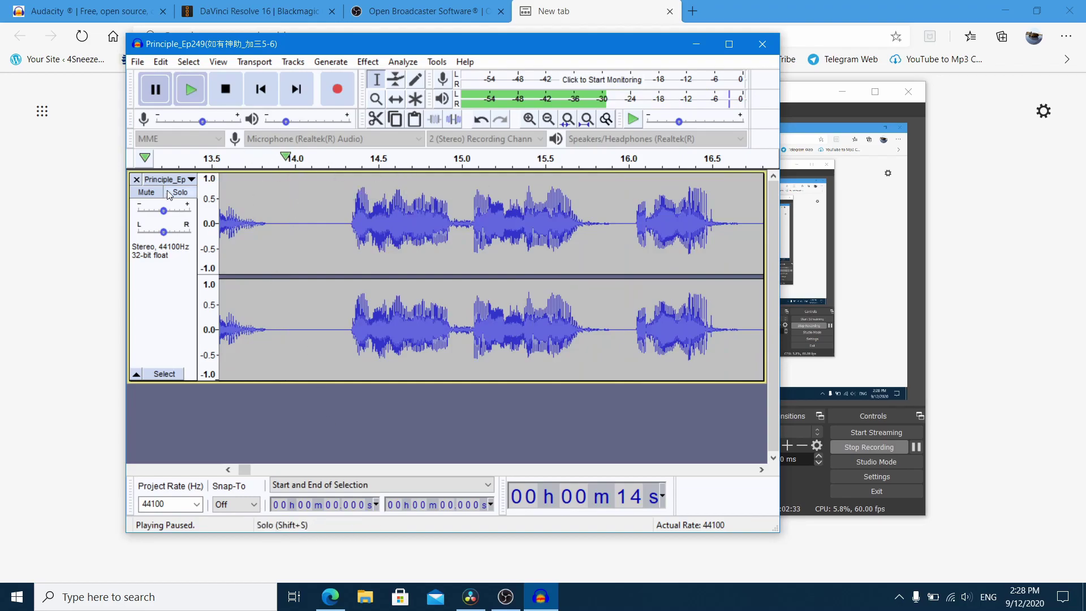
{"action": "left_click", "coordinate": [307, 224]}
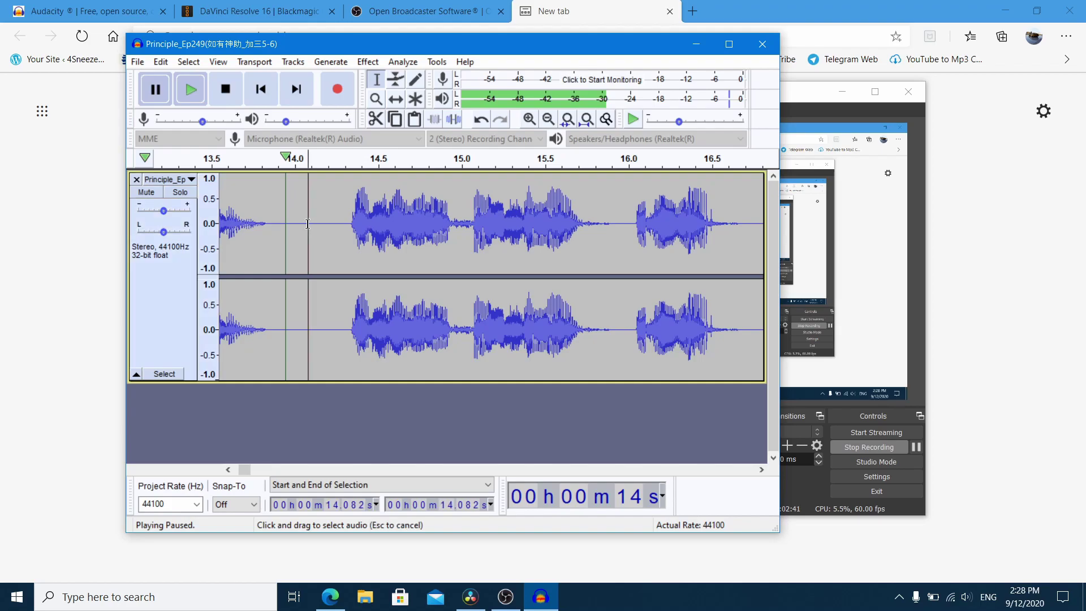
{"action": "left_click_drag", "start_coordinate": [307, 224], "coordinate": [196, 260]}
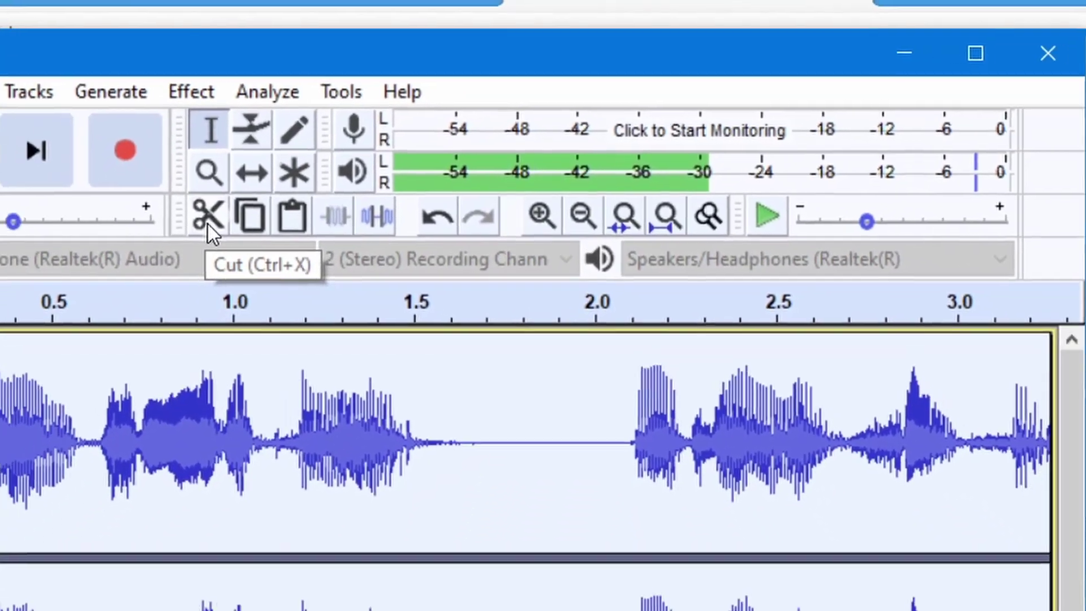
{"action": "left_click", "coordinate": [152, 264]}
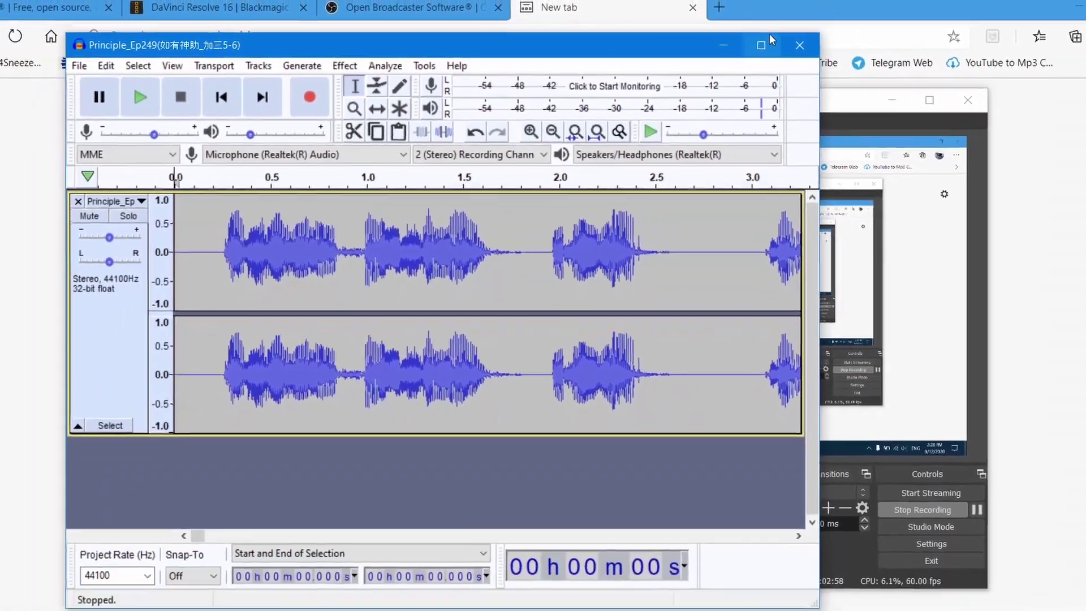
Play the trimmed recording in a maximized window, pause it at about 1:26, and select the passage from 1:23.006 to 1:26.066.
{"action": "left_click", "coordinate": [868, 49]}
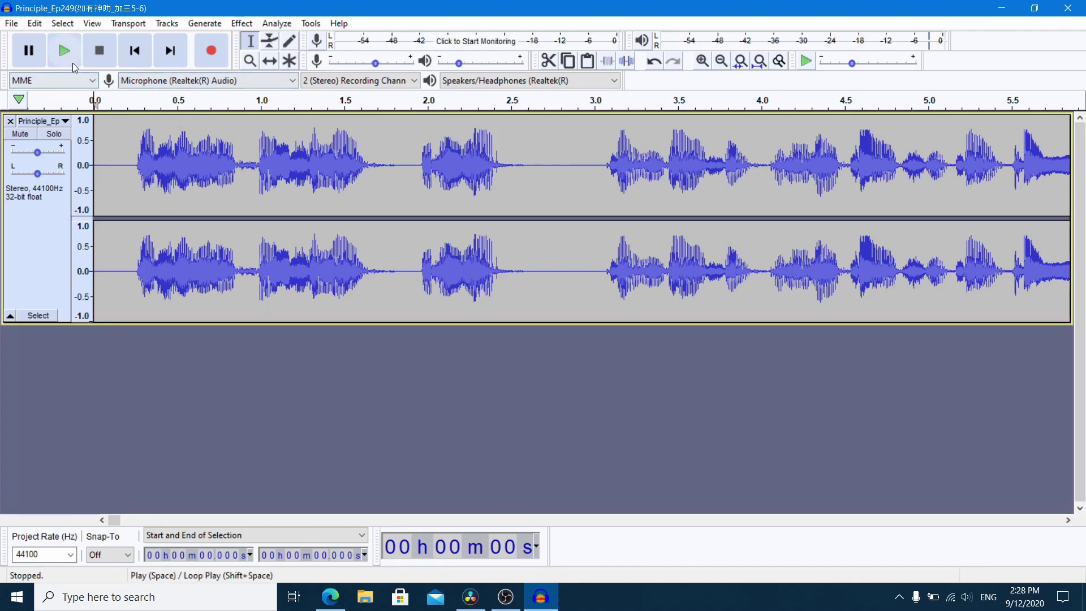
{"action": "left_click", "coordinate": [65, 51]}
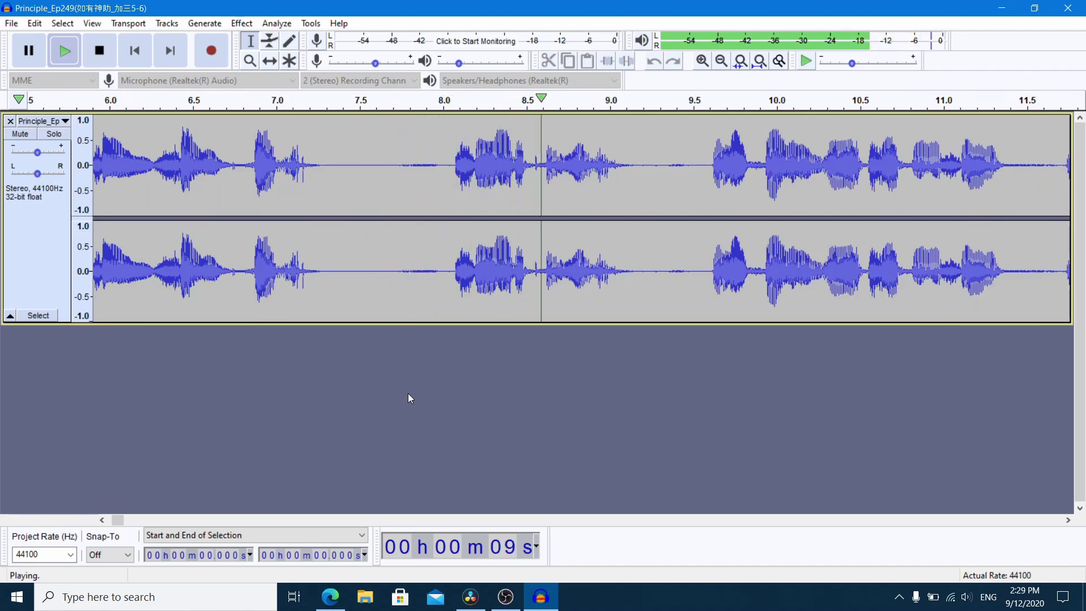
{"action": "left_click", "coordinate": [28, 51]}
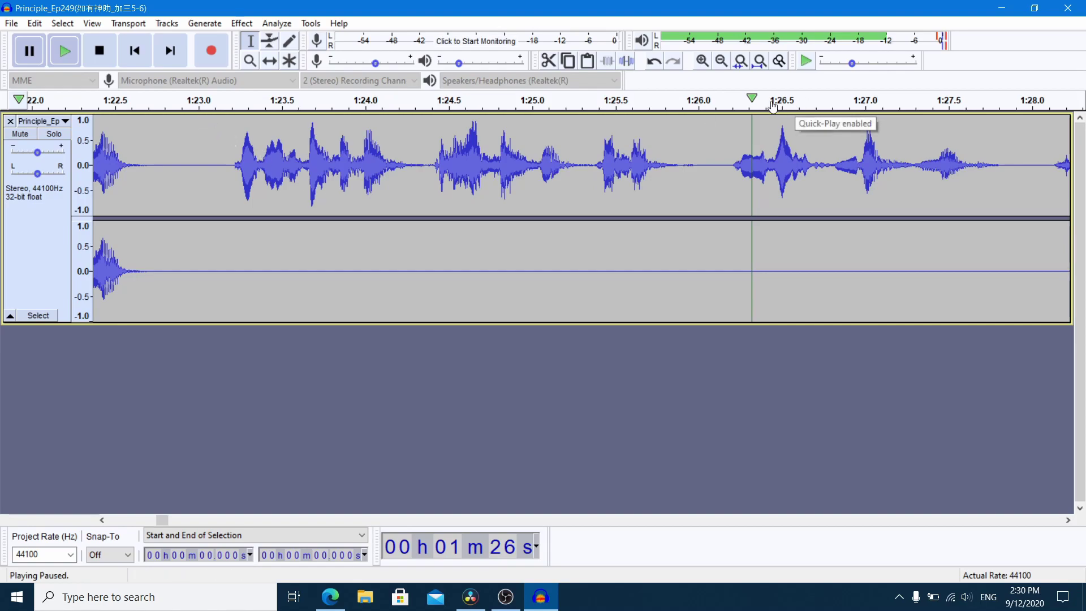
{"action": "left_click", "coordinate": [709, 157]}
{"action": "left_click_drag", "start_coordinate": [709, 156], "coordinate": [199, 162]}
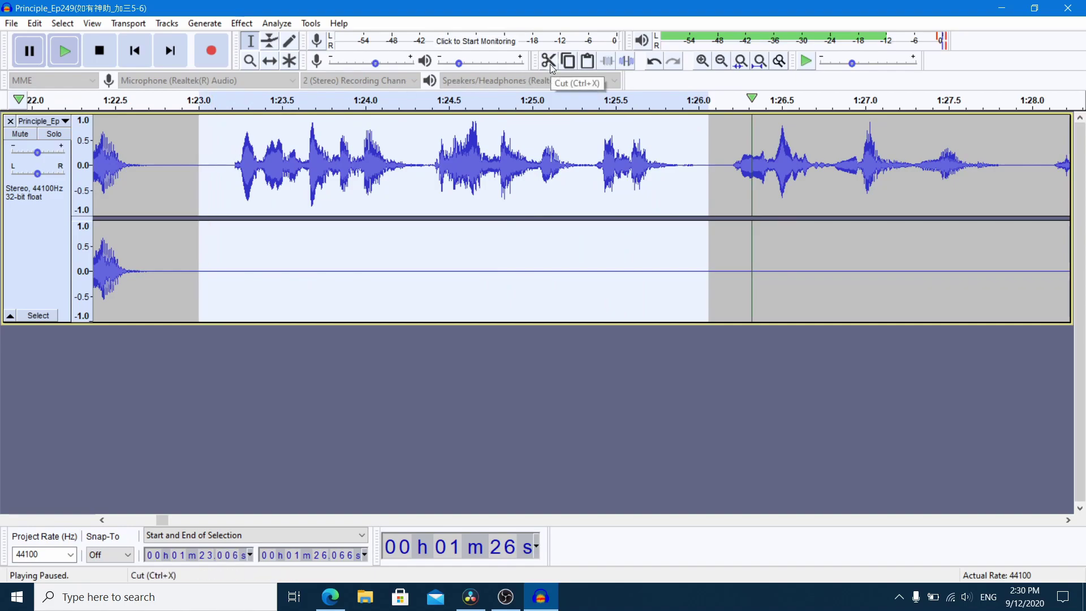
Examine the waveform around the selected passage at wider and closer zoom levels.
{"action": "scroll", "coordinate": [431, 191], "scroll_direction": "down", "scroll_amount": 5}
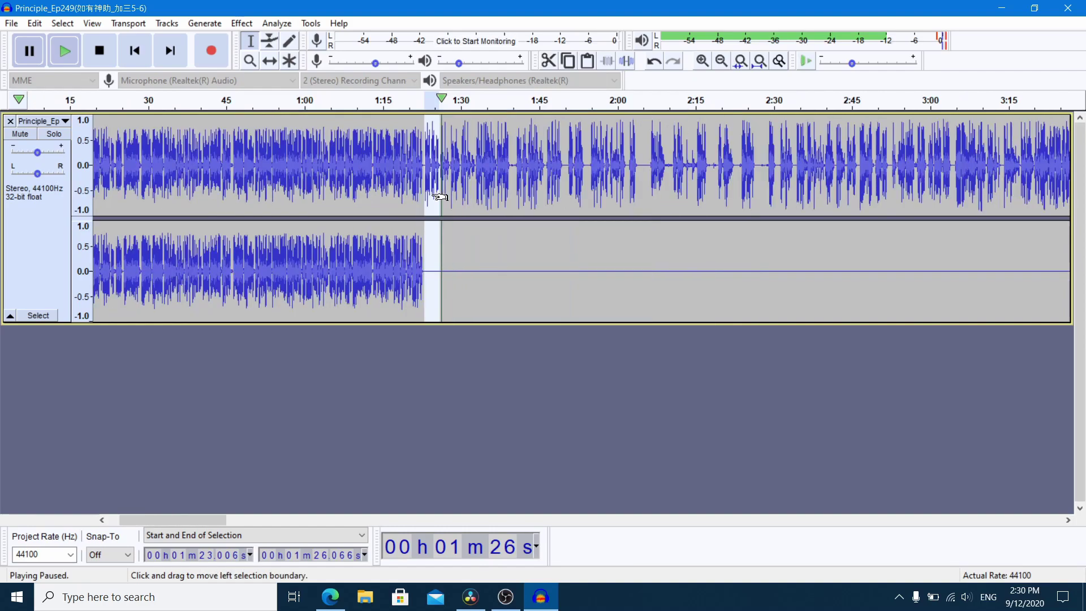
{"action": "scroll", "coordinate": [430, 192], "scroll_direction": "up", "scroll_amount": 5}
{"action": "scroll", "coordinate": [423, 198], "scroll_direction": "down", "scroll_amount": 6}
{"action": "scroll", "coordinate": [422, 198], "scroll_direction": "up", "scroll_amount": 5}
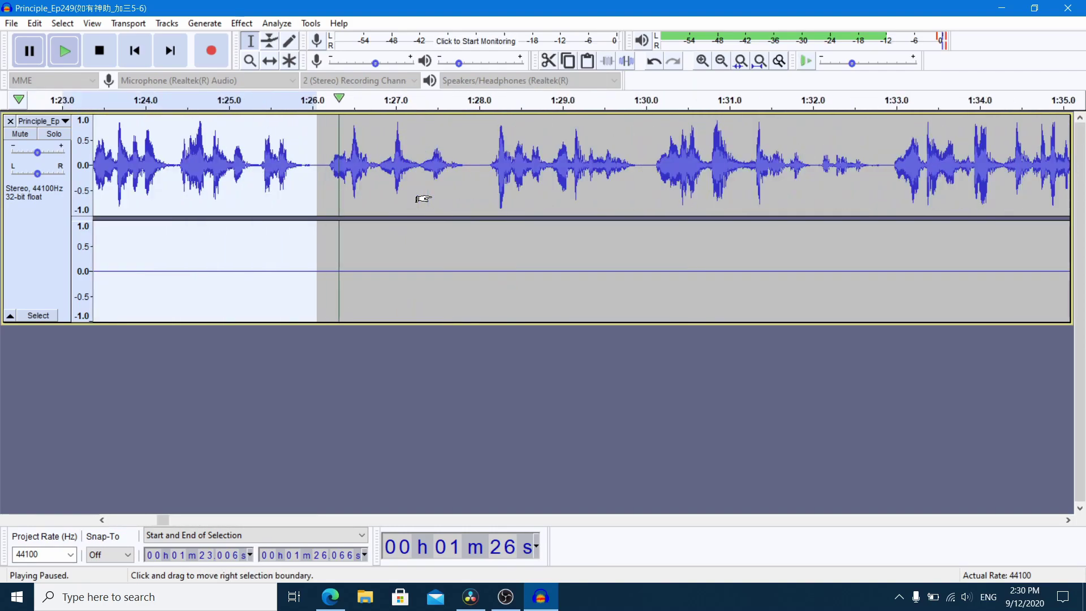
{"action": "scroll", "coordinate": [427, 196], "scroll_direction": "left", "scroll_amount": 4}
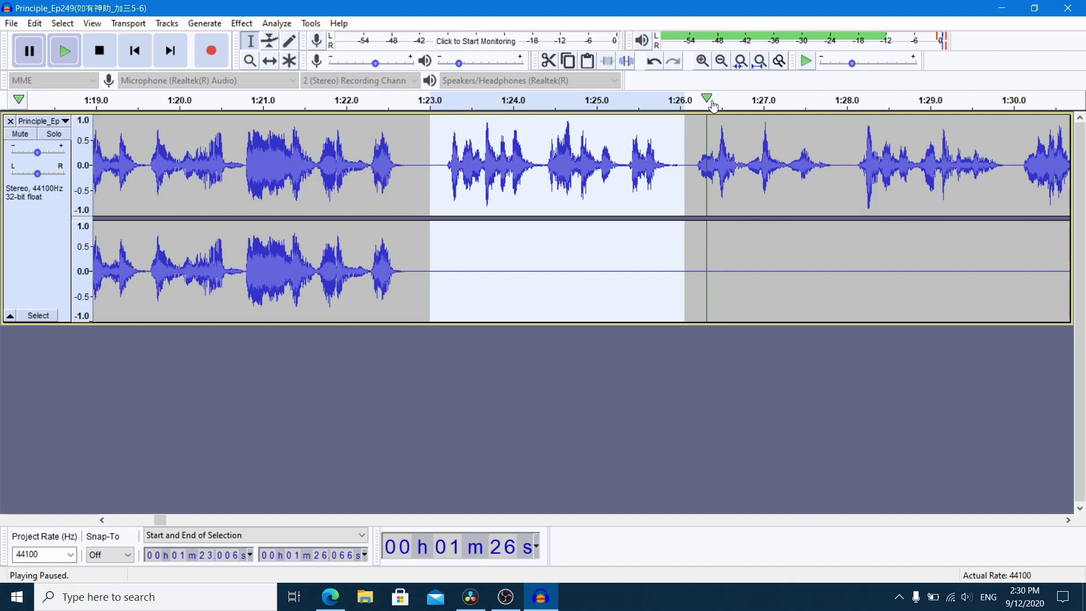
{"action": "left_click", "coordinate": [723, 63]}
{"action": "left_click", "coordinate": [722, 64]}
{"action": "left_click", "coordinate": [724, 65]}
{"action": "left_click", "coordinate": [703, 62]}
{"action": "left_click", "coordinate": [704, 62]}
{"action": "left_click", "coordinate": [703, 63]}
{"action": "left_click", "coordinate": [703, 63]}
{"action": "left_click", "coordinate": [720, 63]}
{"action": "left_click", "coordinate": [721, 62]}
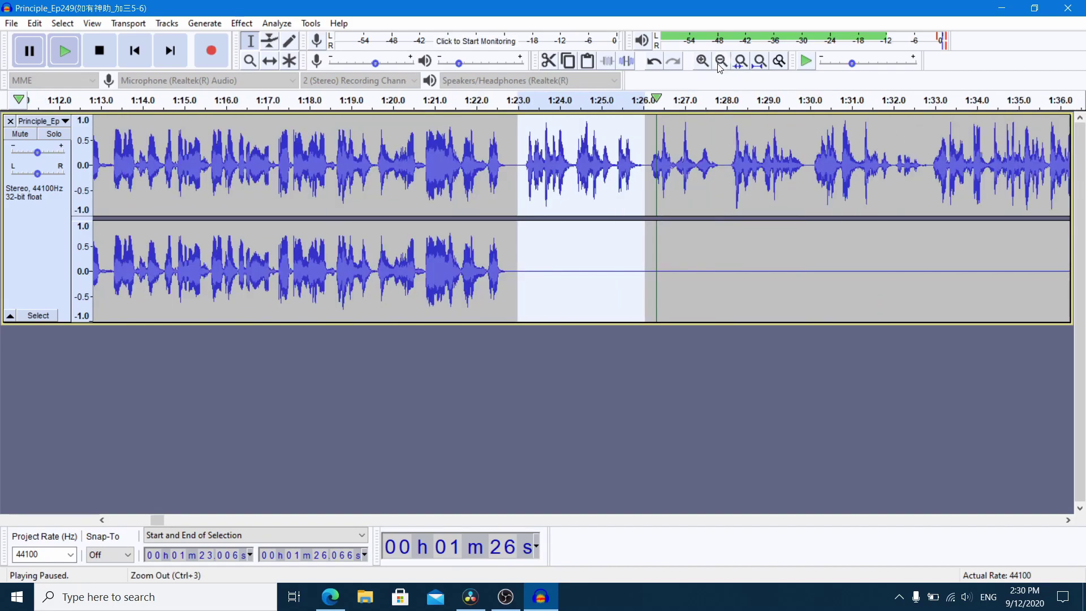
Export the recording as a WAV file named "249 with God's help 2" in the WAV files folder, leaving the metadata tags empty.
{"action": "left_click", "coordinate": [12, 23]}
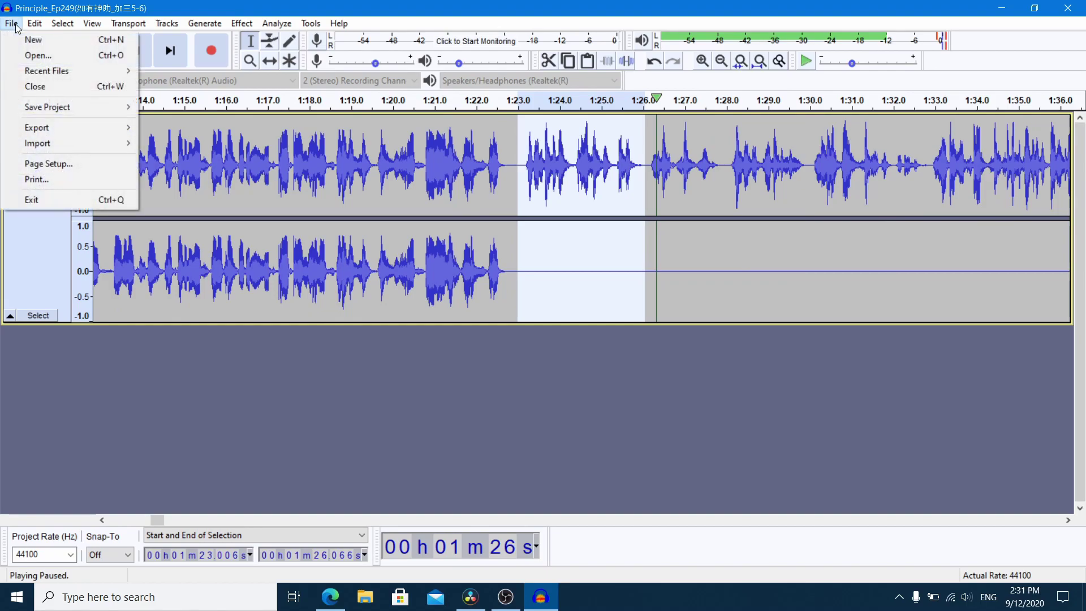
{"action": "mouse_move", "coordinate": [79, 128]}
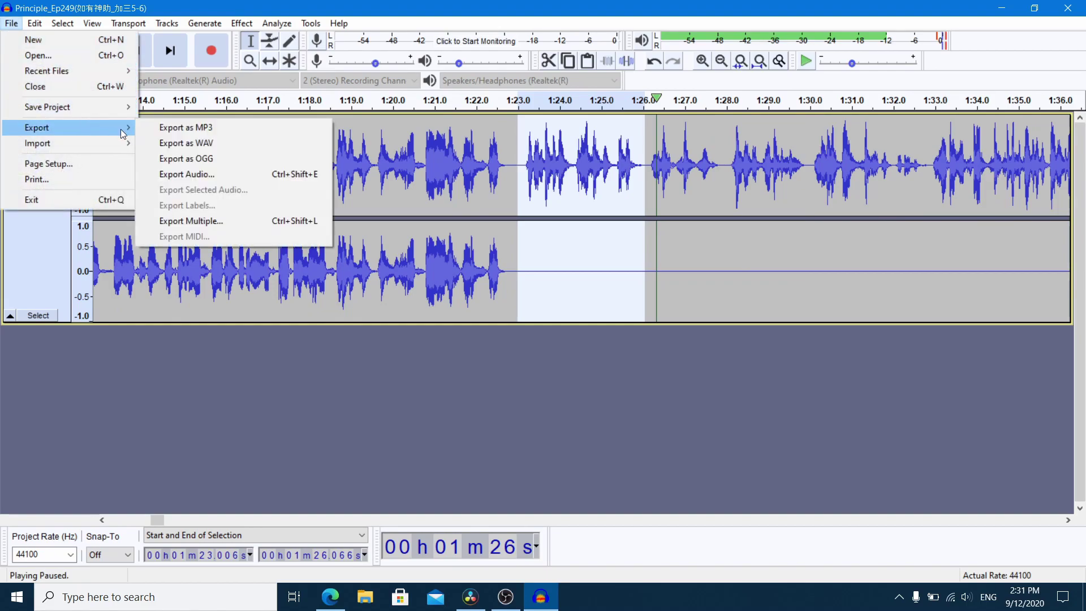
{"action": "left_click", "coordinate": [192, 144]}
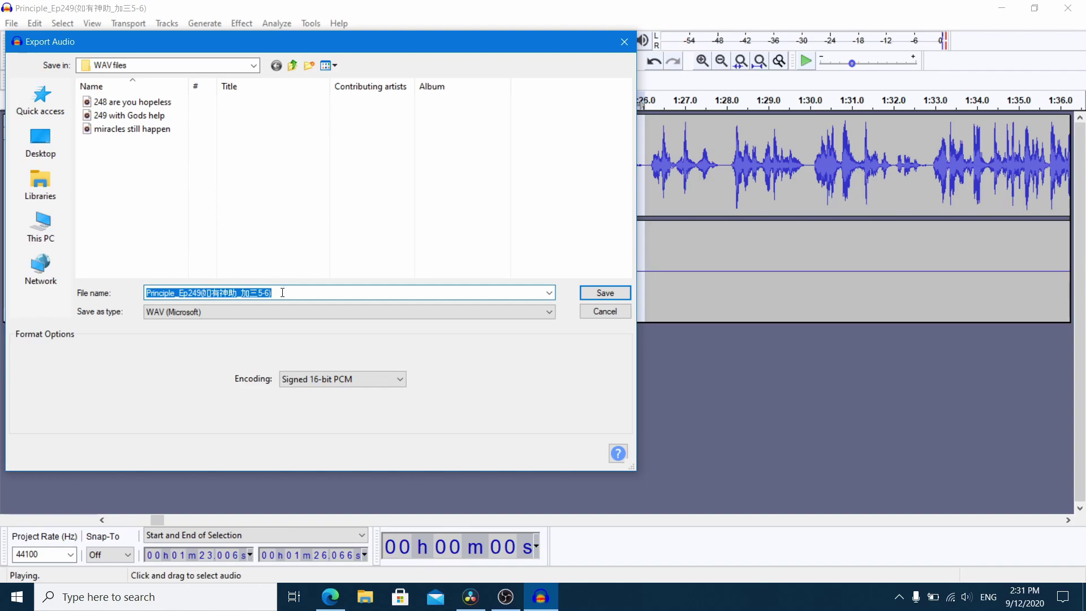
{"action": "type", "text": "24"}
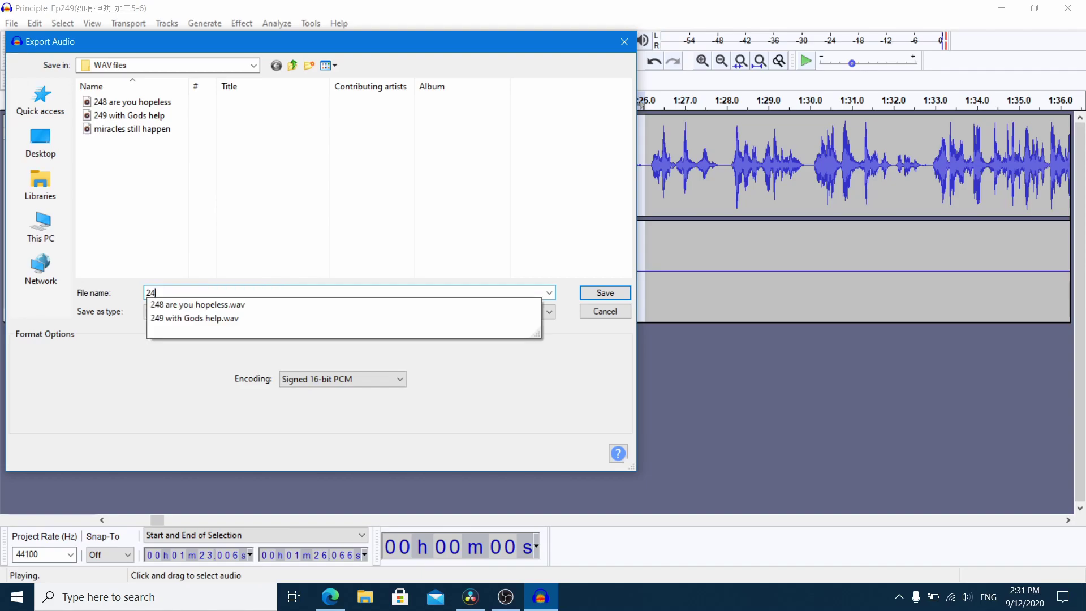
{"action": "type", "text": "9"}
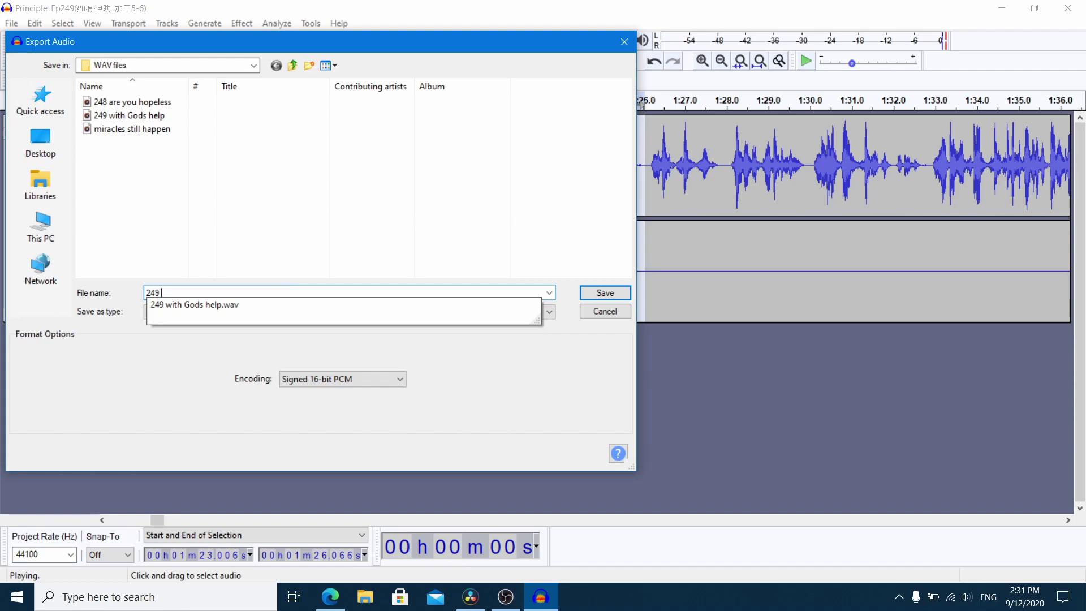
{"action": "type", "text": " with God's help 2"}
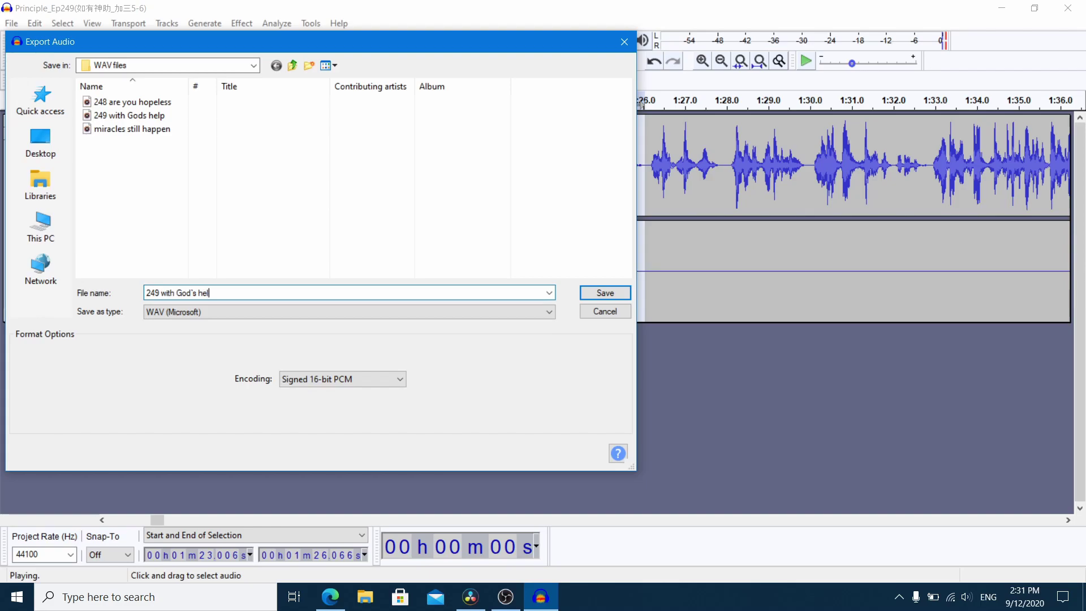
{"action": "left_click", "coordinate": [595, 290]}
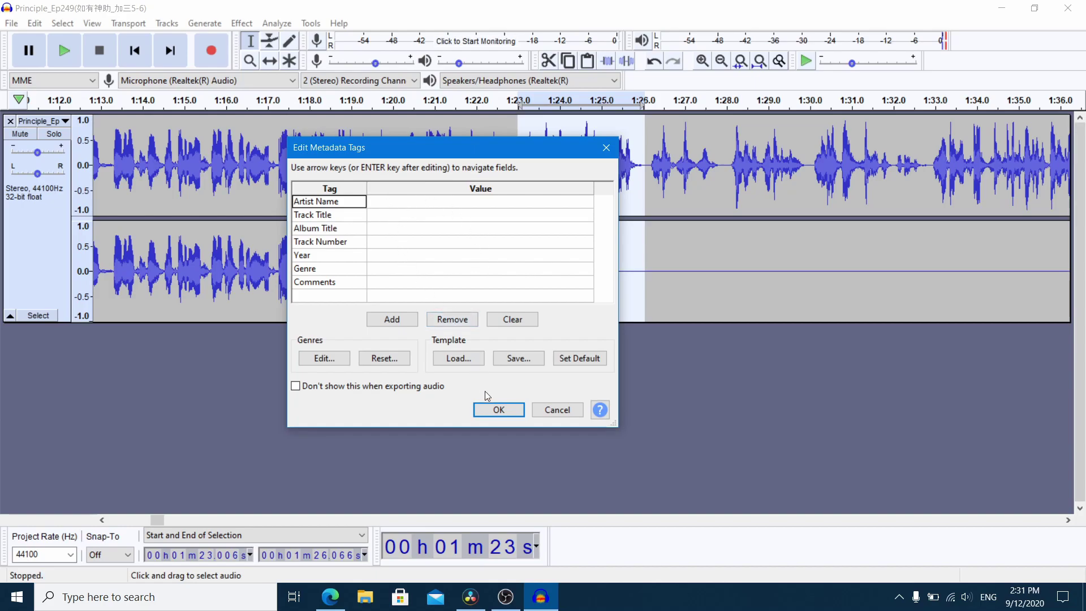
{"action": "left_click", "coordinate": [496, 409]}
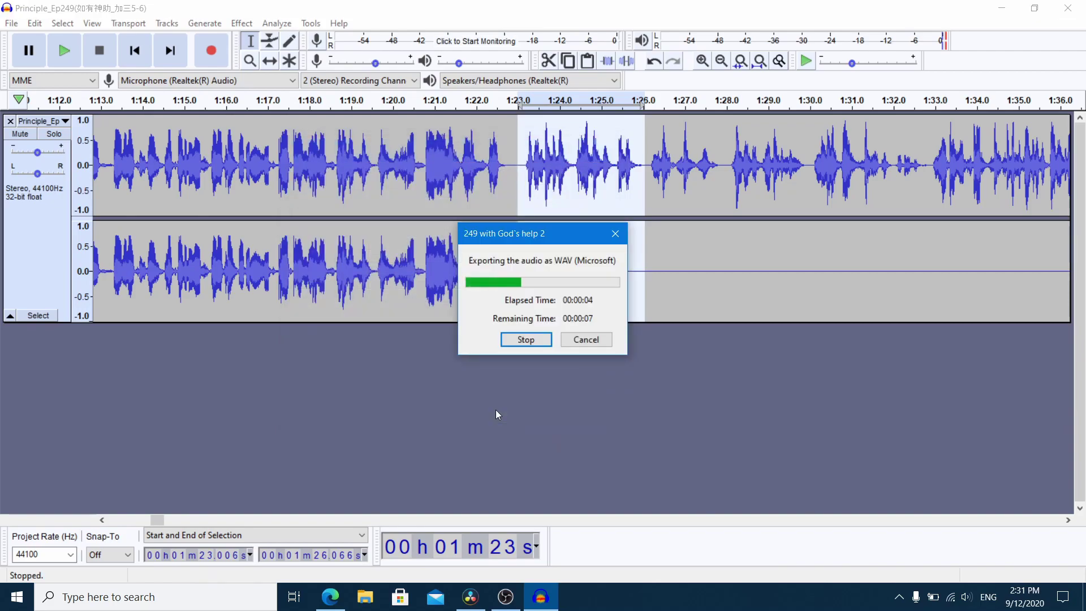
{"action": "left_click", "coordinate": [507, 595]}
{"action": "left_click", "coordinate": [947, 432]}
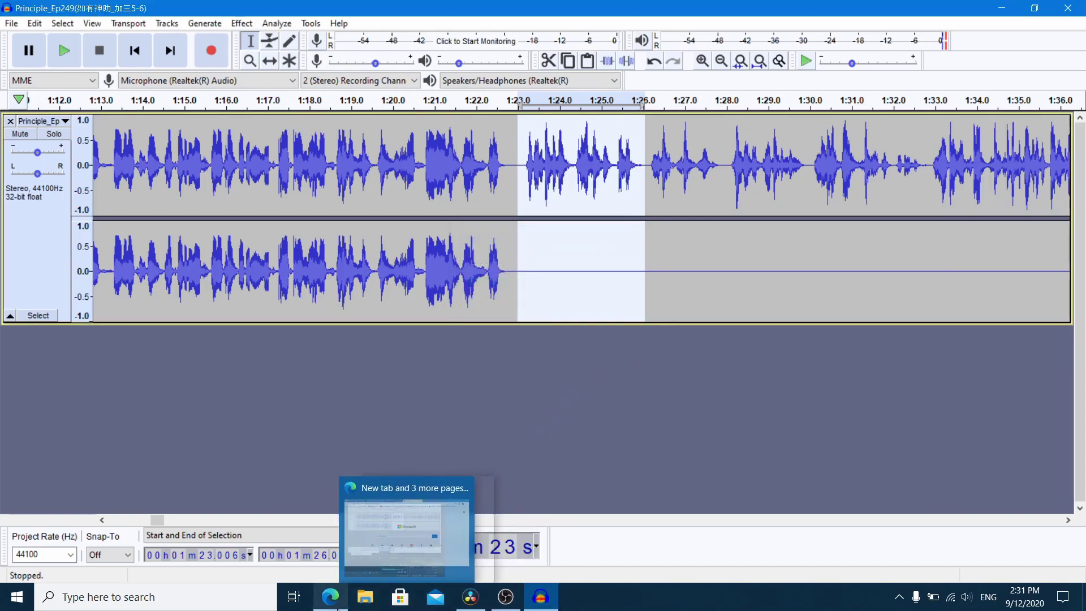
Switch to Microsoft Edge, search Google for "we suck less audio", and open the We Suck Less forum's Reactor 3 Release Announcement.
{"action": "left_click", "coordinate": [336, 604]}
{"action": "left_click", "coordinate": [390, 38]}
{"action": "type", "text": "weu"}
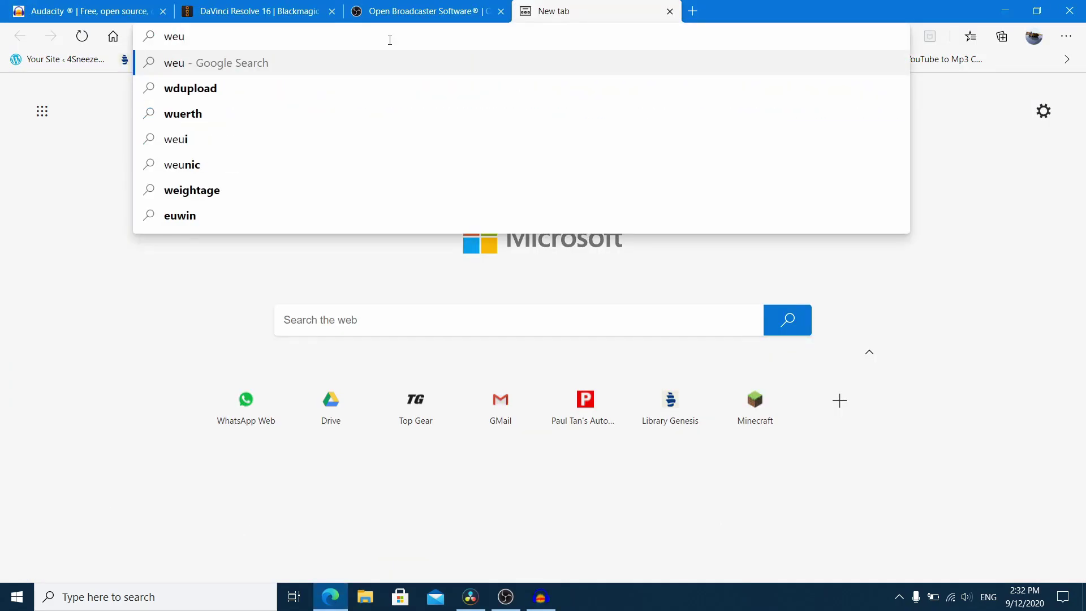
{"action": "key", "text": "BackSpace"}
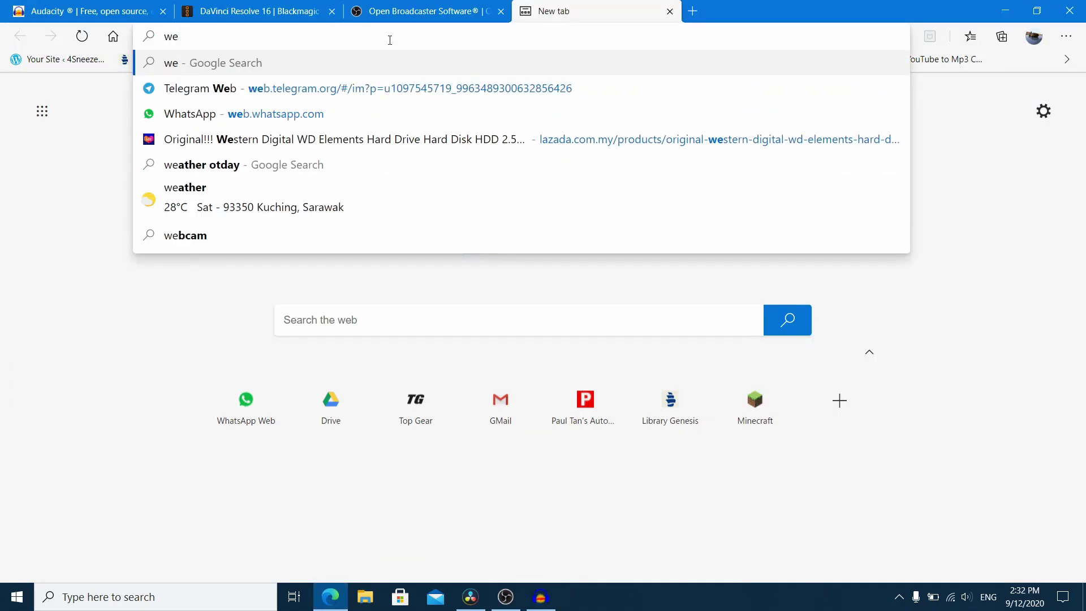
{"action": "type", "text": "suck less"}
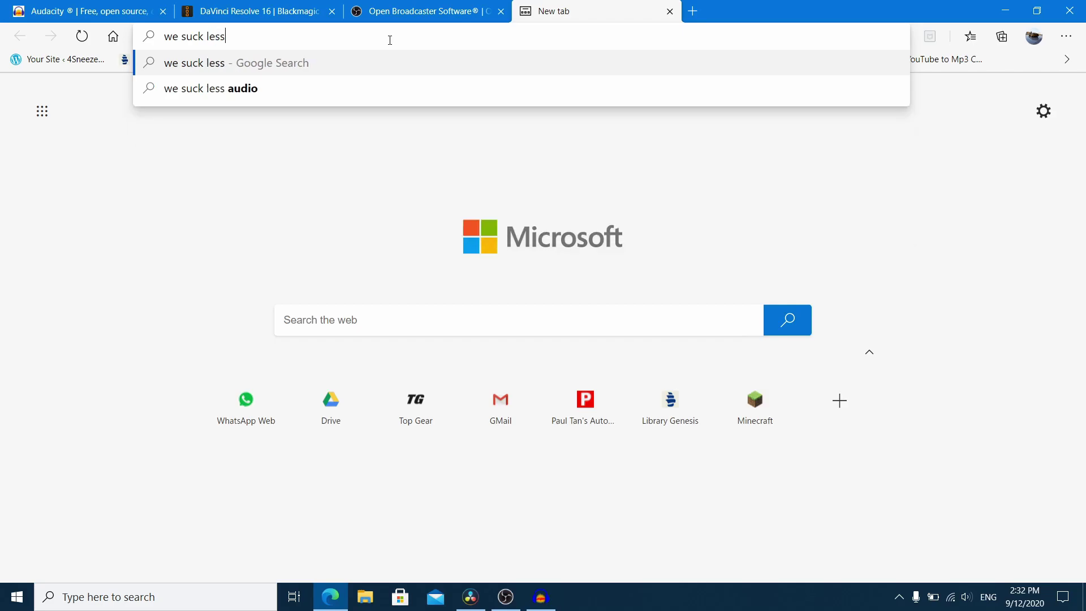
{"action": "key", "text": "Down"}
{"action": "key", "text": "Return"}
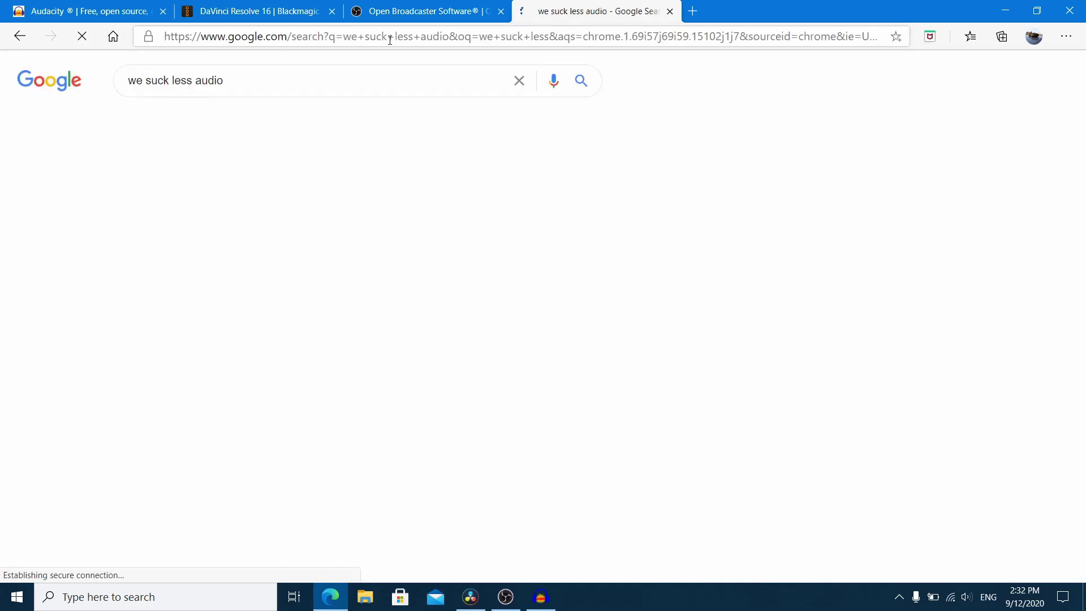
{"action": "left_click", "coordinate": [303, 209]}
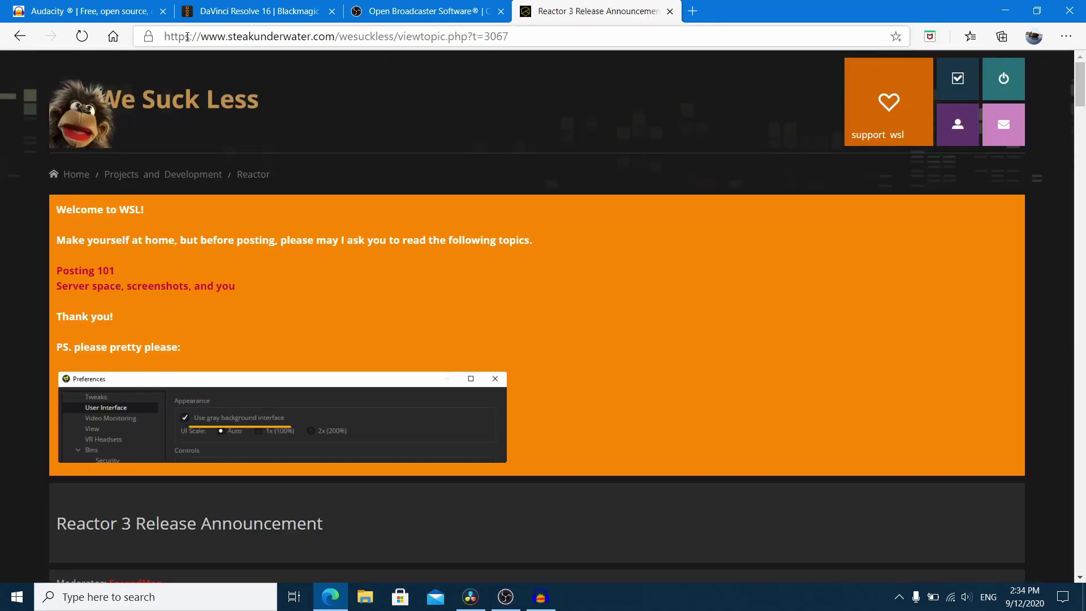
Download the Reactor-Installer.lua script from the Reactor 3 Release Announcement topic.
{"action": "left_click_drag", "start_coordinate": [202, 36], "coordinate": [336, 34]}
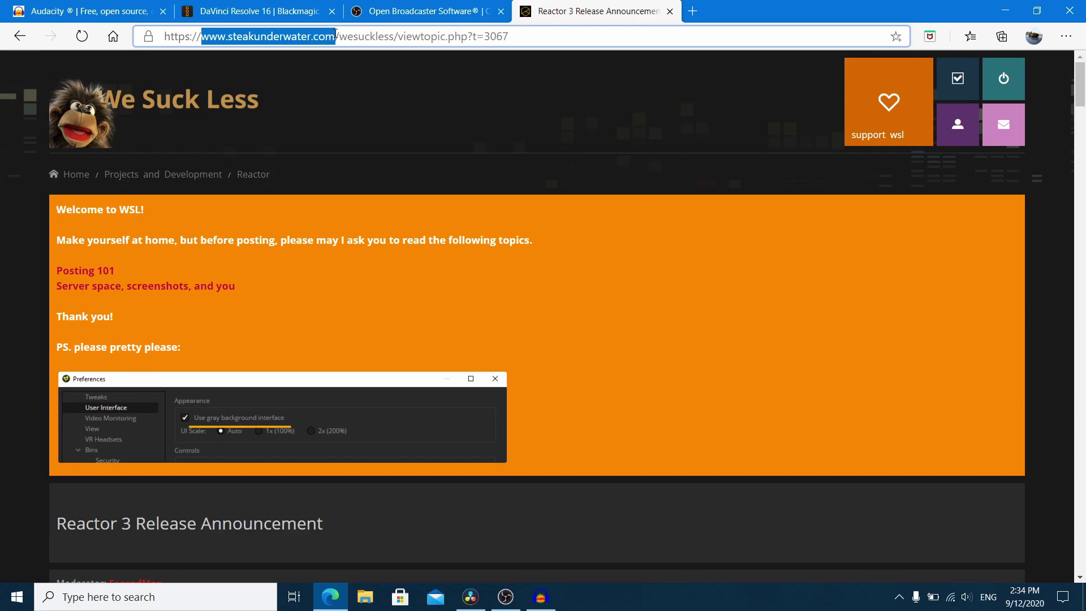
{"action": "left_click", "coordinate": [619, 274]}
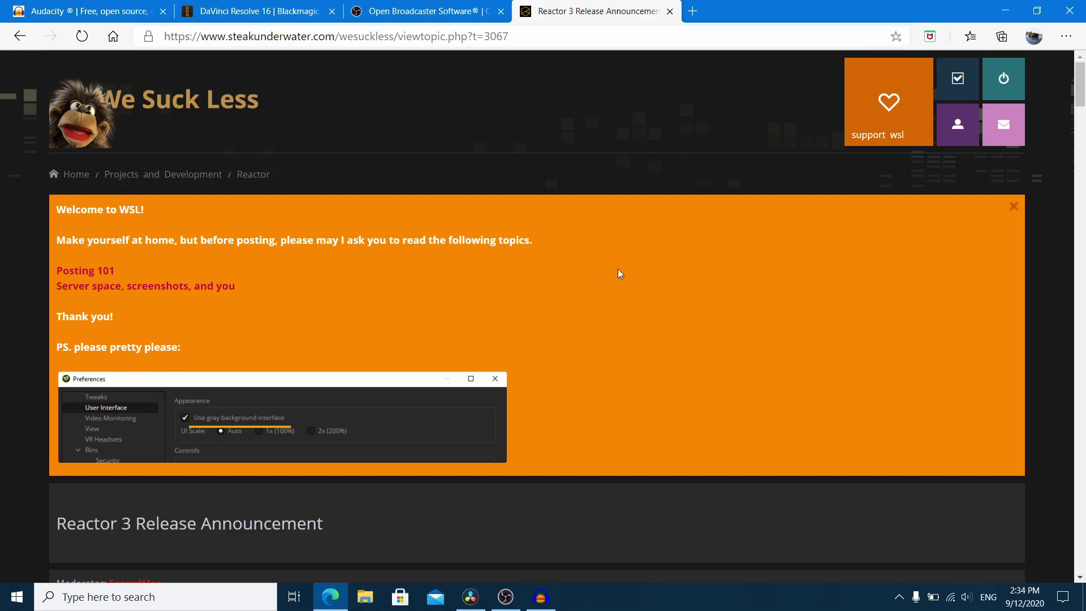
{"action": "scroll", "coordinate": [670, 299], "scroll_direction": "down", "scroll_amount": 8}
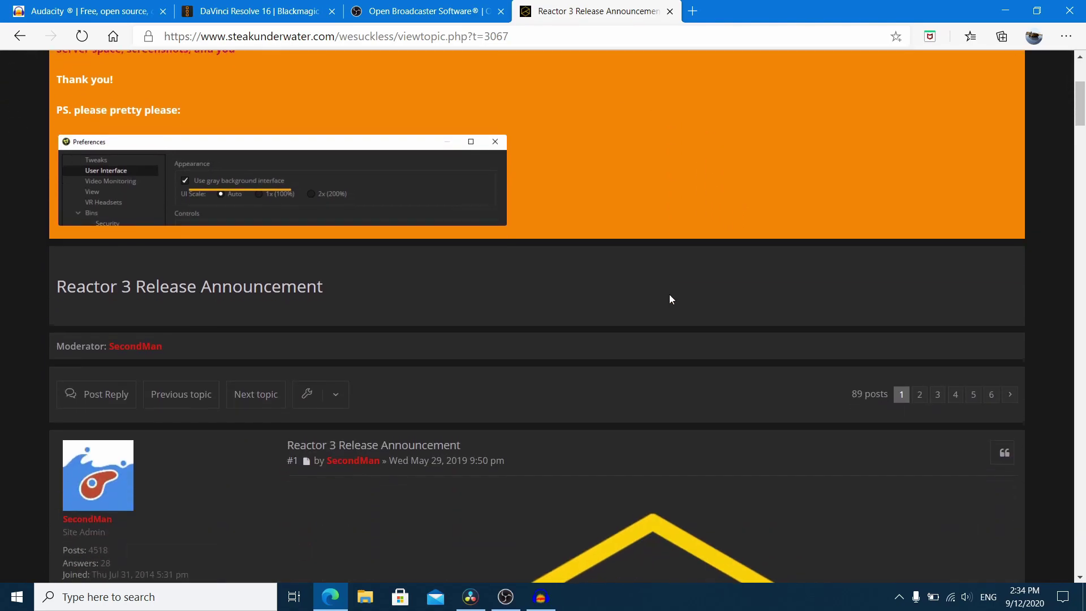
{"action": "scroll", "coordinate": [671, 299], "scroll_direction": "down", "scroll_amount": 13}
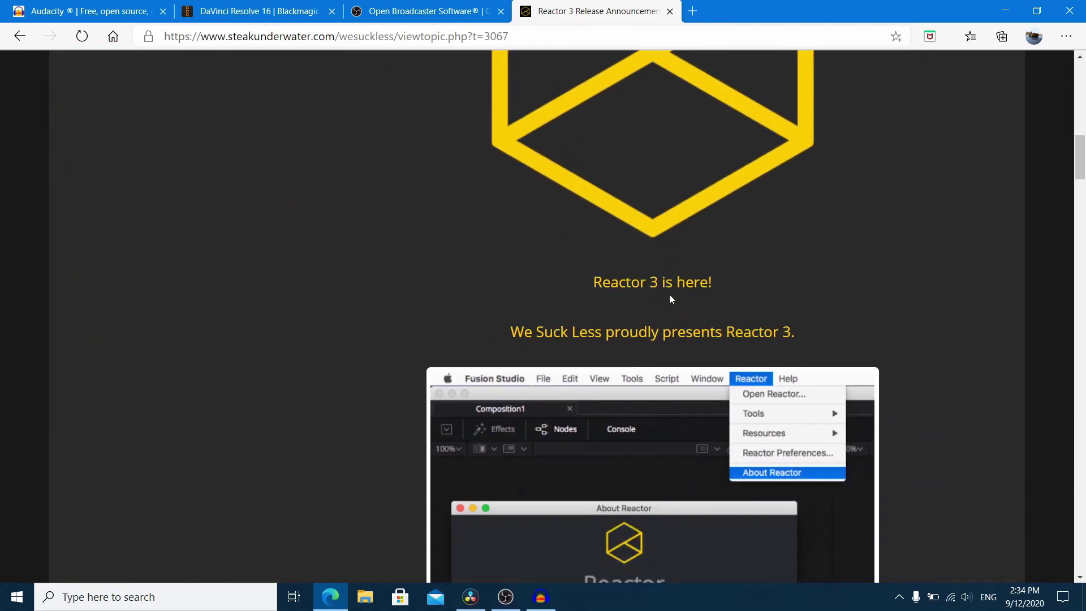
{"action": "scroll", "coordinate": [670, 299], "scroll_direction": "down", "scroll_amount": 4}
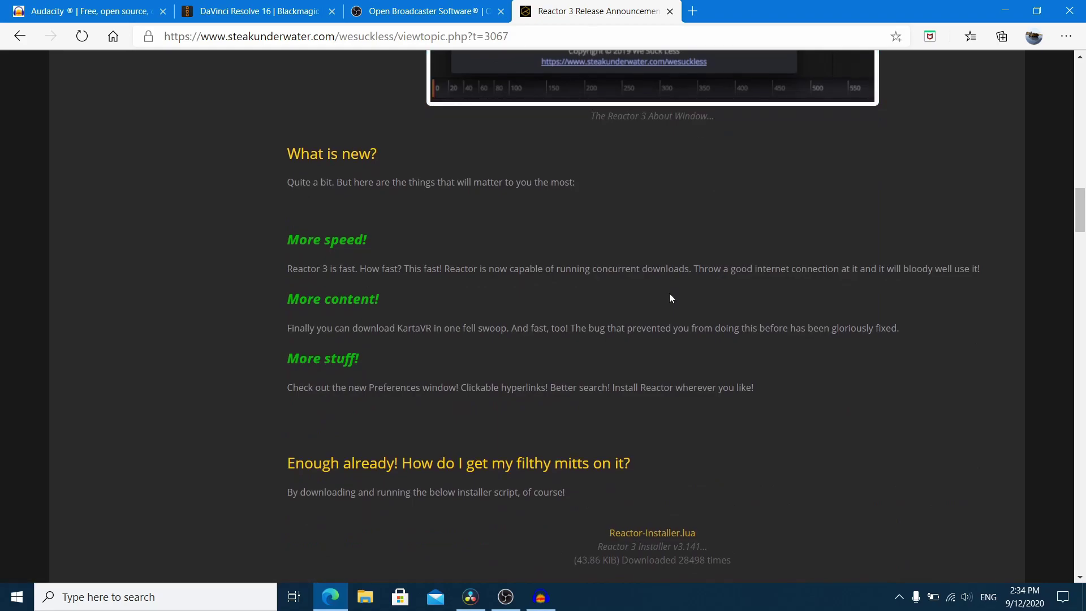
{"action": "scroll", "coordinate": [670, 294], "scroll_direction": "down", "scroll_amount": 4}
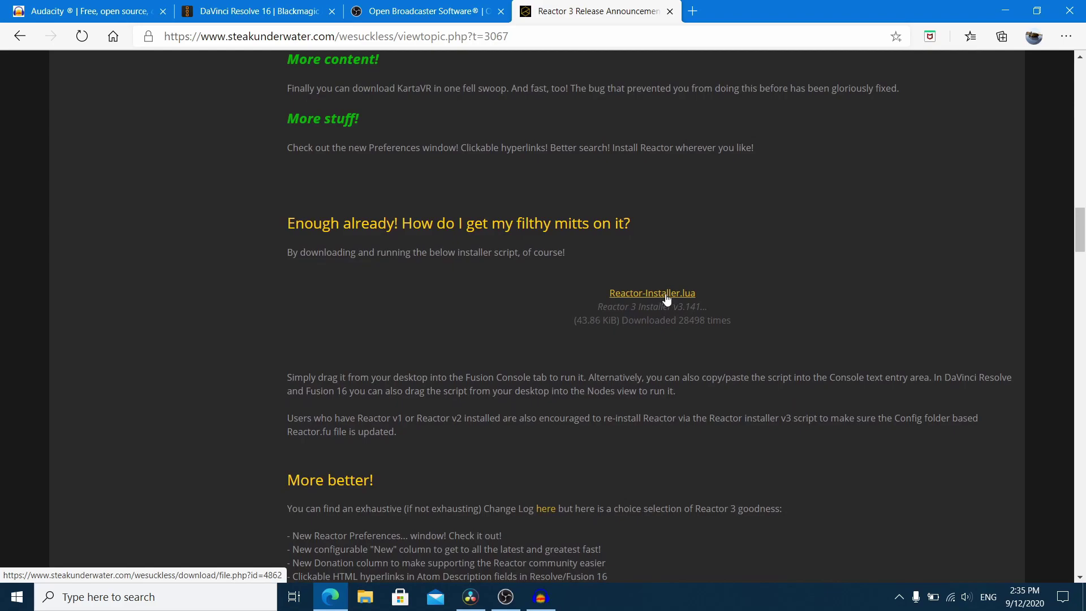
{"action": "left_click", "coordinate": [666, 297]}
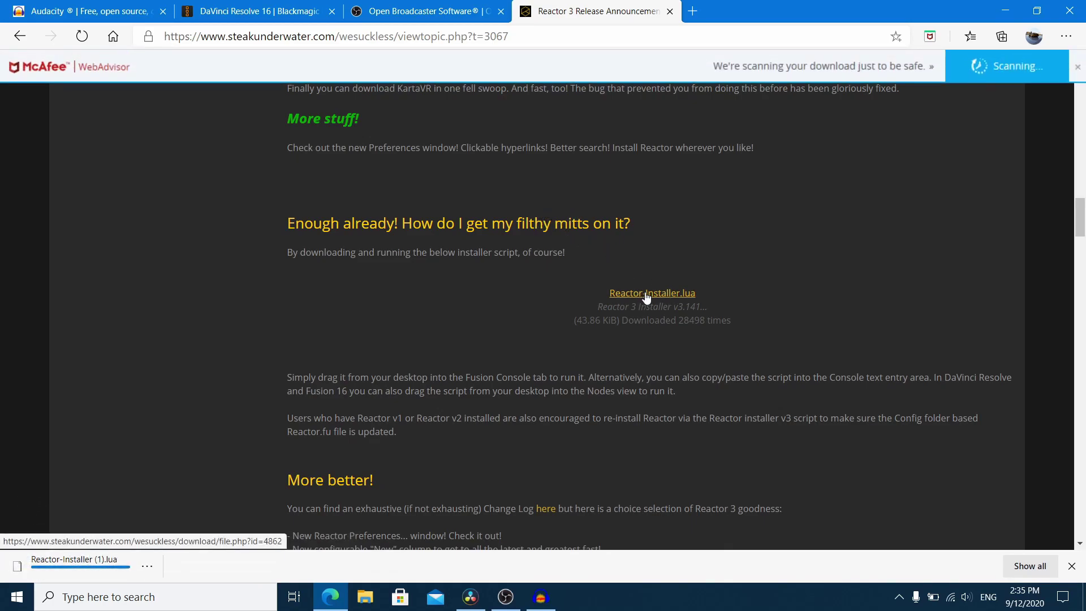
View the DaVinci Resolve 16.2.6 download form on the Blackmagic site and return to the Reactor 3 announcement.
{"action": "left_click", "coordinate": [219, 8]}
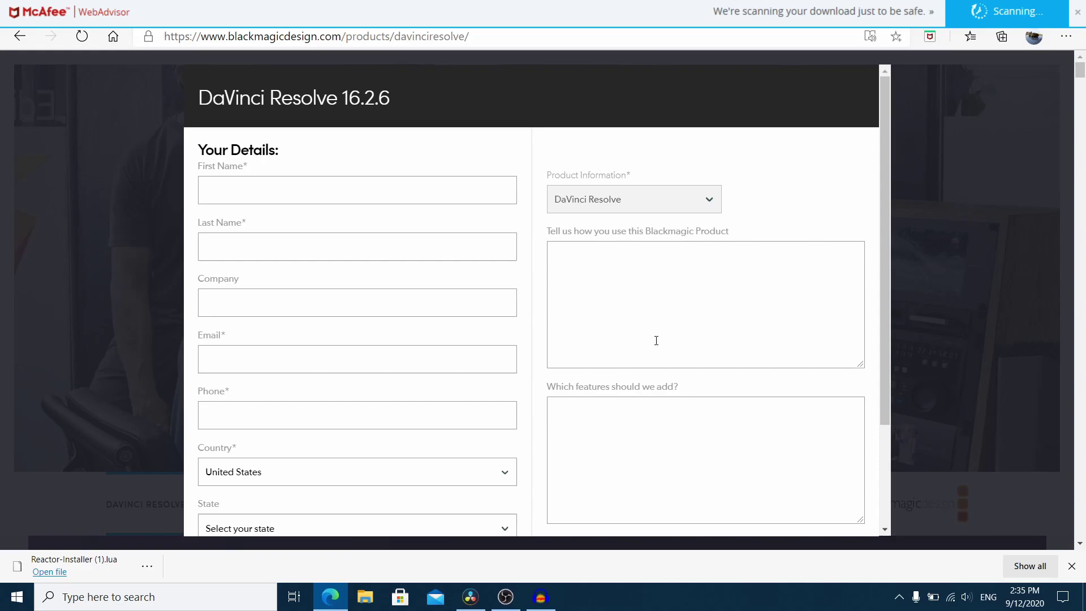
{"action": "left_click", "coordinate": [619, 11]}
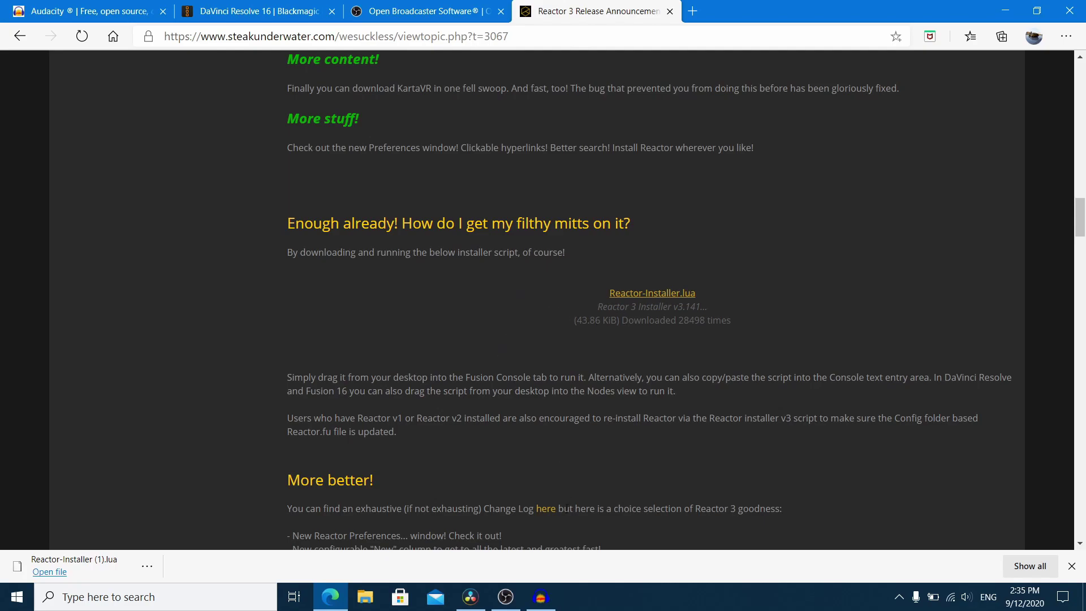
Switch to DaVinci Resolve and close it without saving the WSJ Help project.
{"action": "mouse_move", "coordinate": [542, 603]}
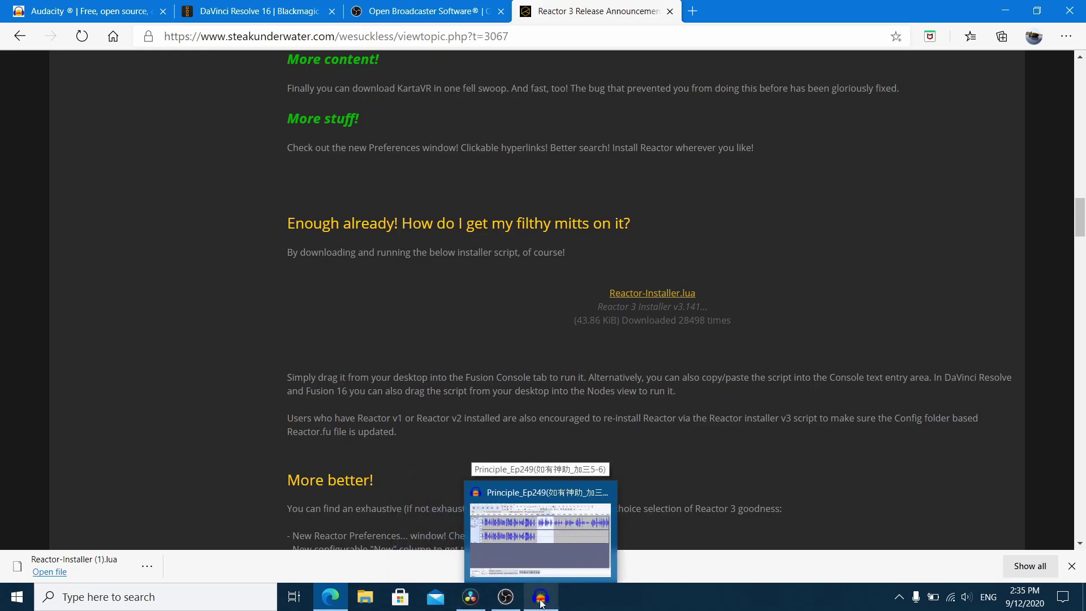
{"action": "mouse_move", "coordinate": [477, 607]}
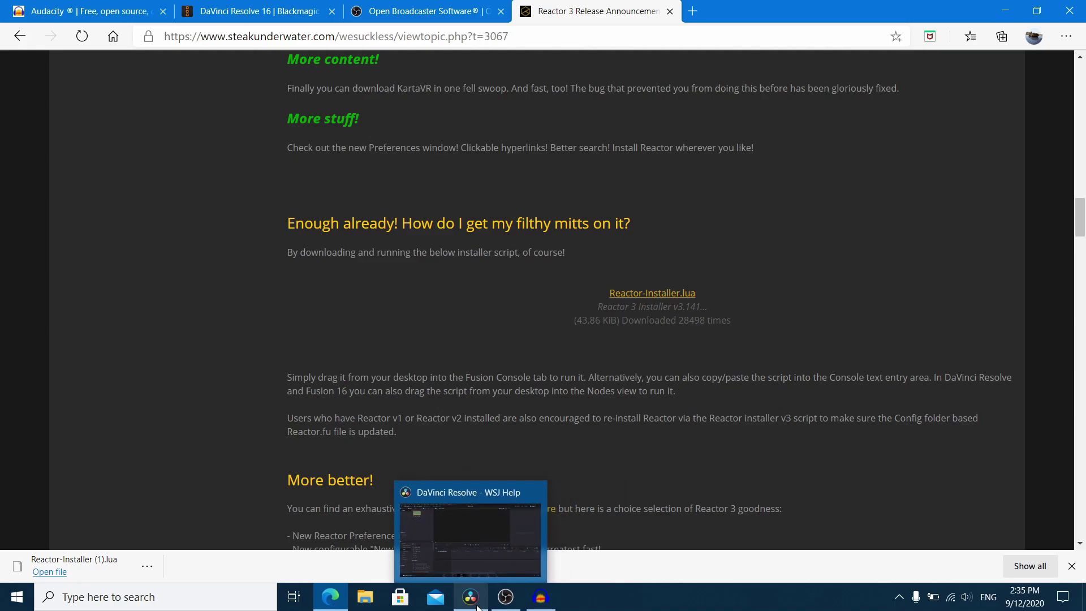
{"action": "left_click", "coordinate": [478, 607]}
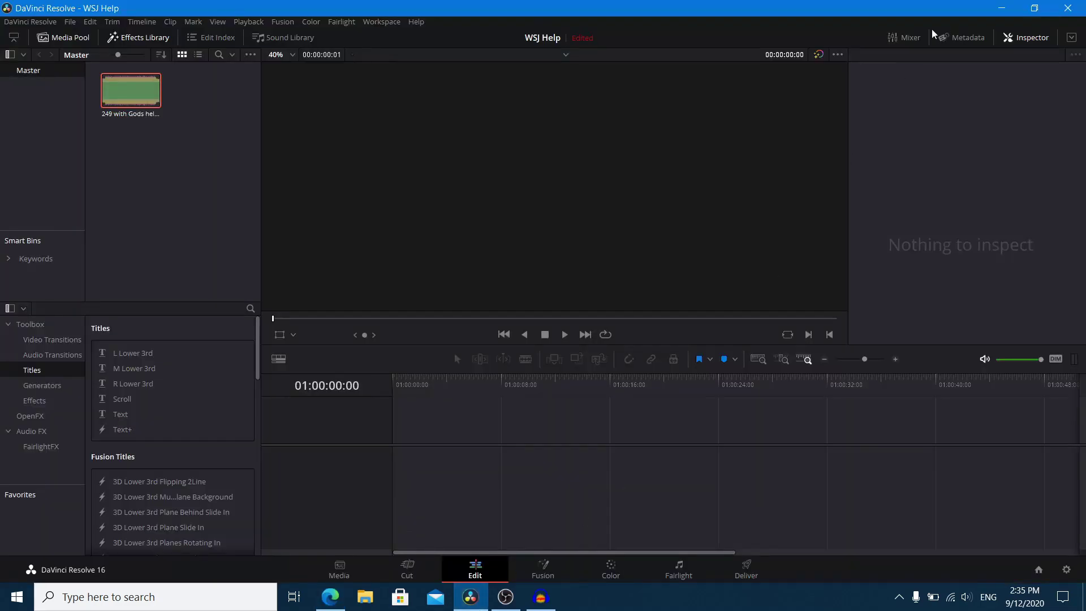
{"action": "left_click", "coordinate": [1077, 5]}
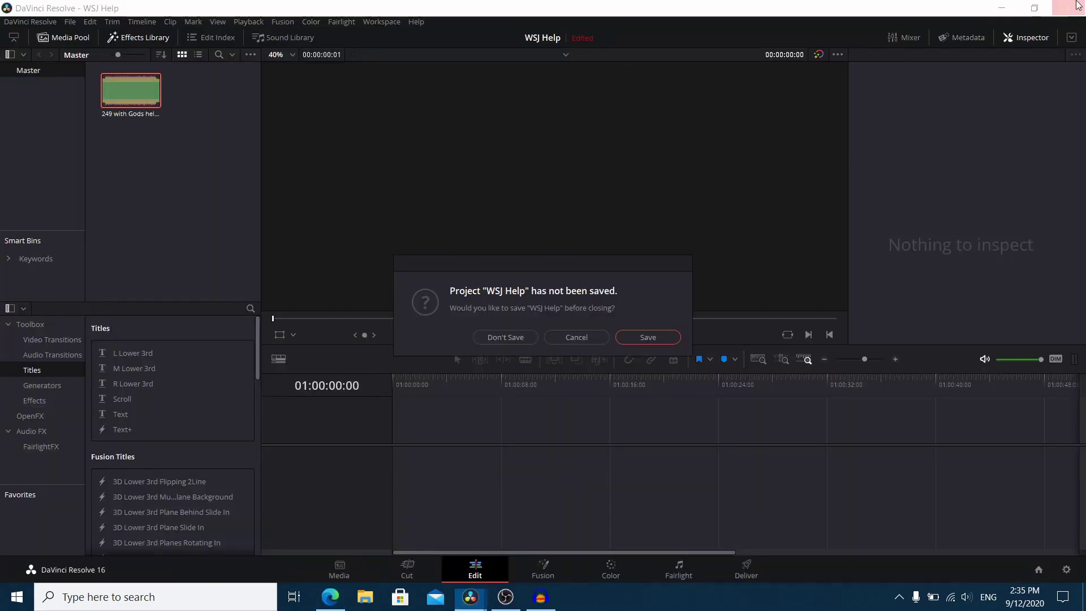
{"action": "left_click", "coordinate": [535, 339]}
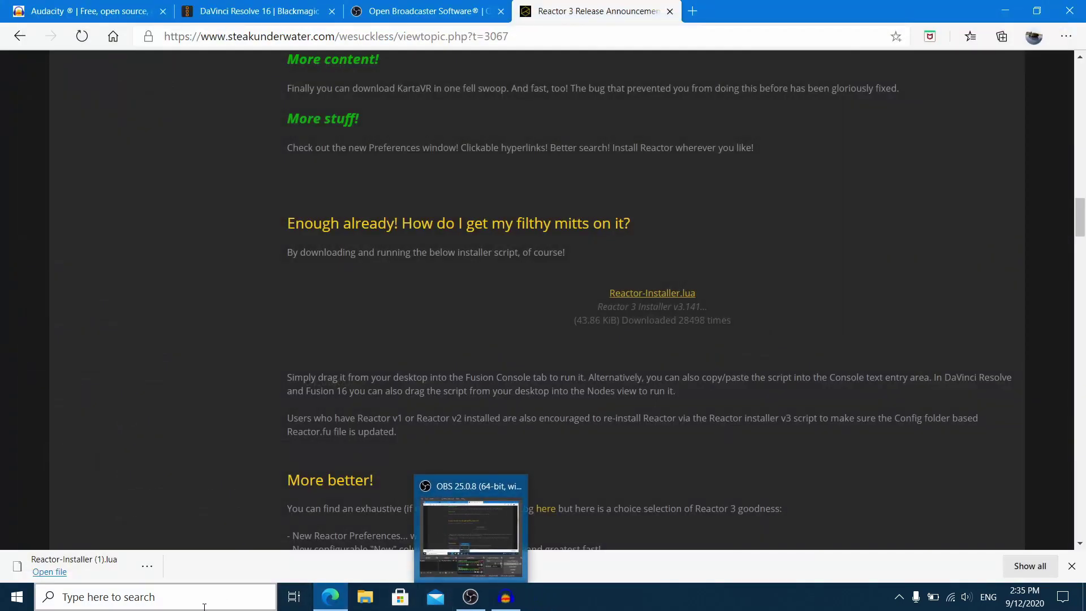
Relaunch DaVinci Resolve and create a new project named "WSJ Help".
{"action": "left_click", "coordinate": [209, 605]}
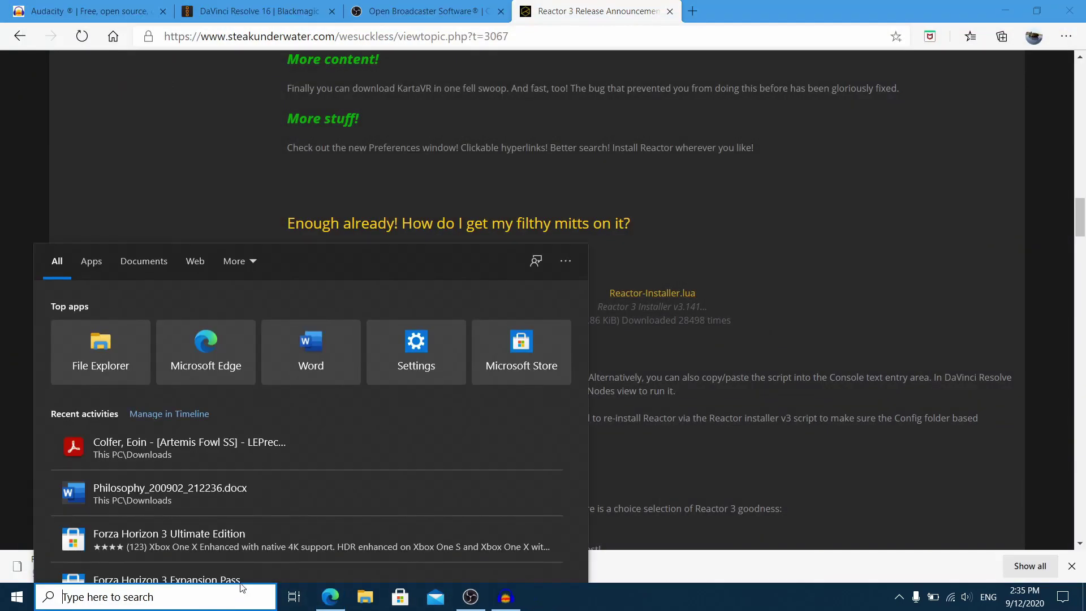
{"action": "type", "text": "re"}
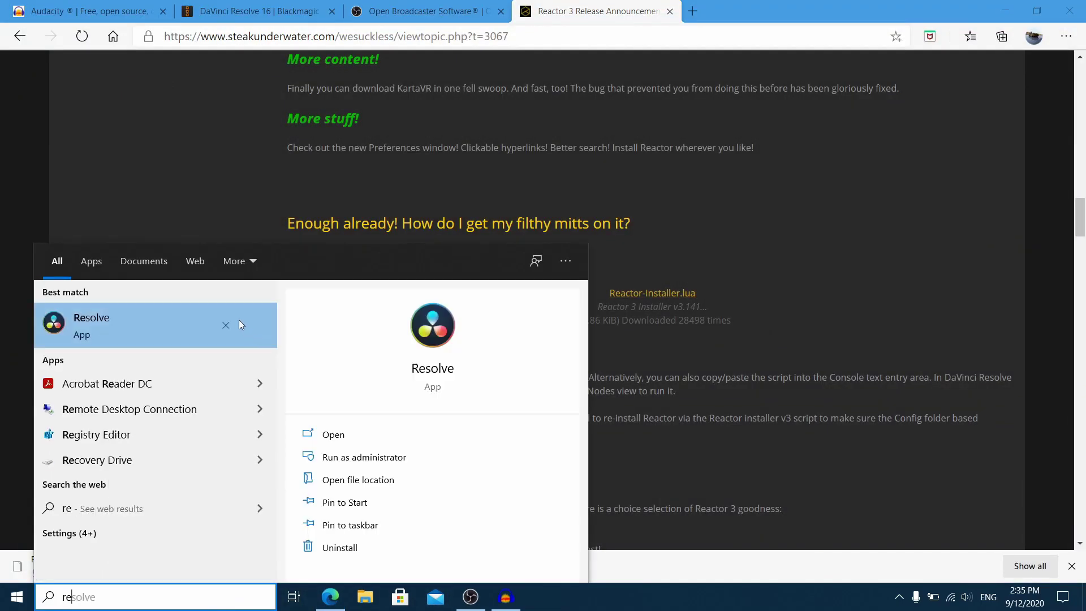
{"action": "left_click", "coordinate": [200, 328]}
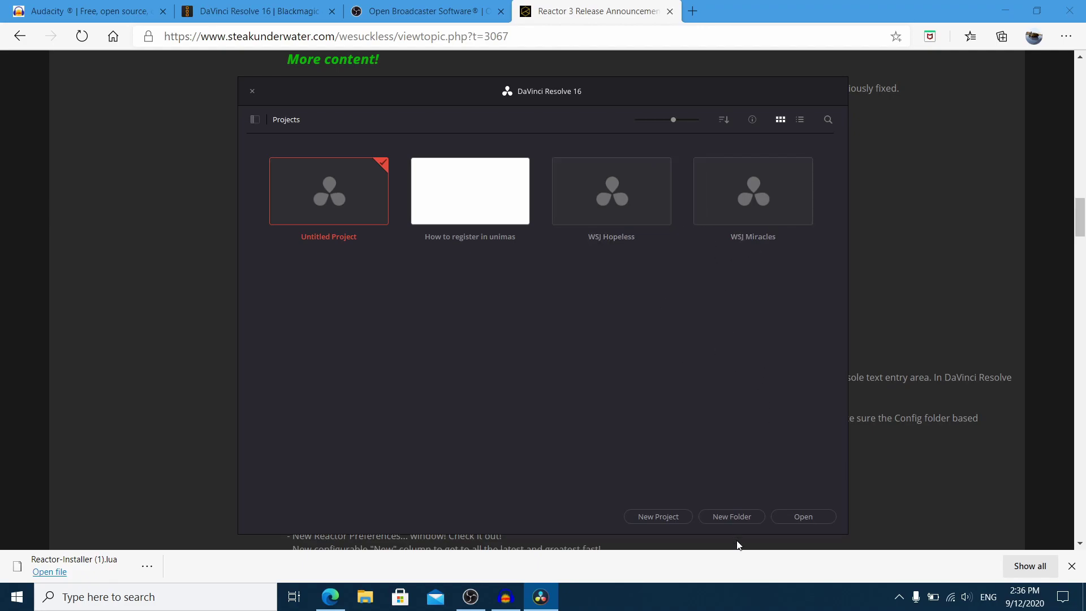
{"action": "left_click", "coordinate": [676, 518]}
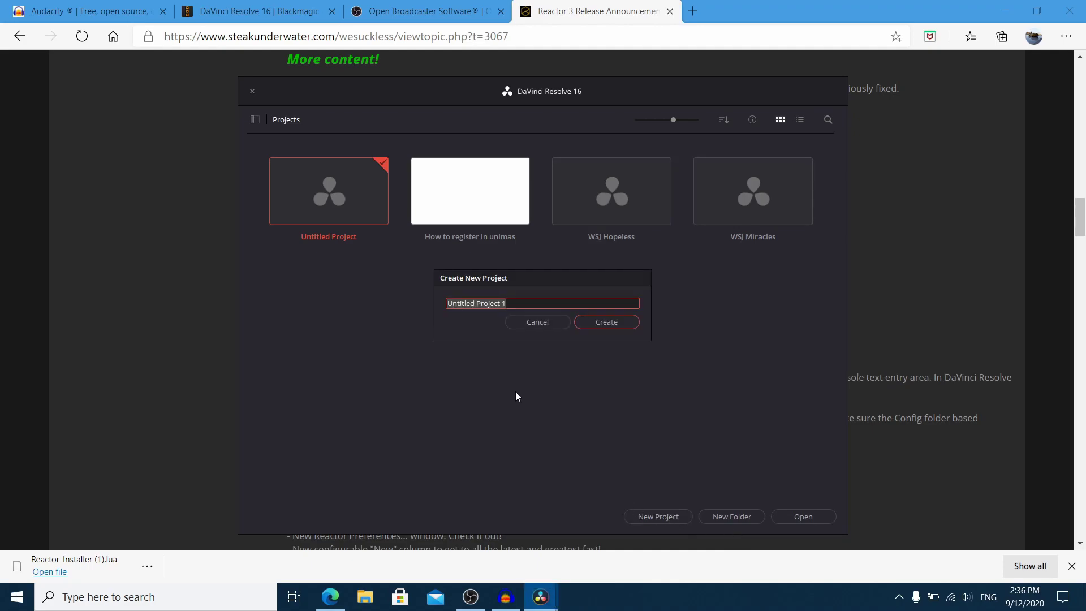
{"action": "type", "text": "WS"}
{"action": "type", "text": "J H"}
{"action": "type", "text": "ap"}
{"action": "key", "text": "Return"}
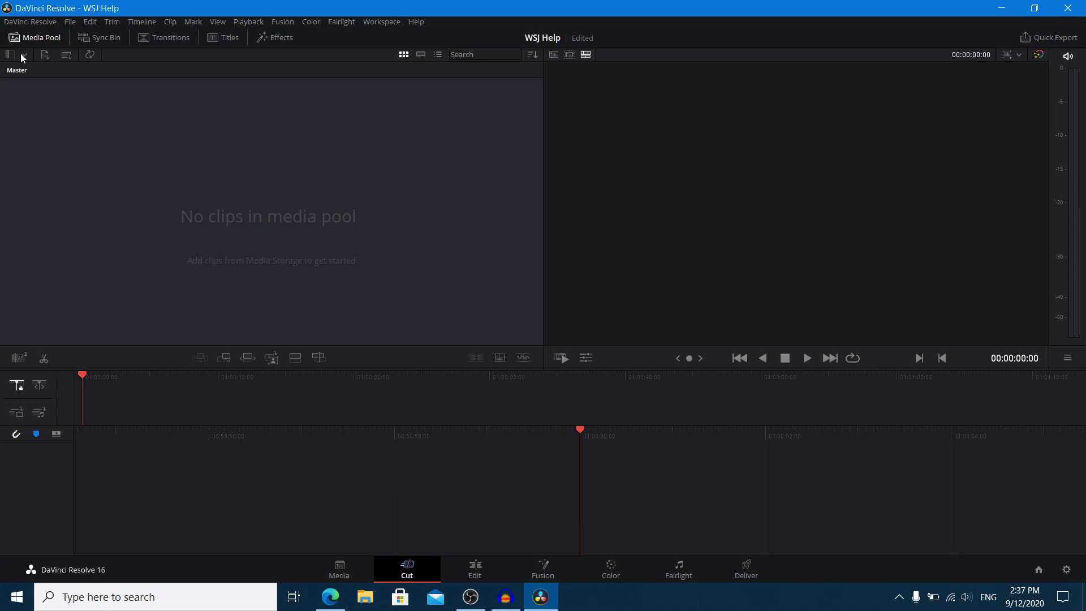
Import the "249 with God's help 2" WAV file from the WAV files folder into the media pool.
{"action": "left_click", "coordinate": [44, 57]}
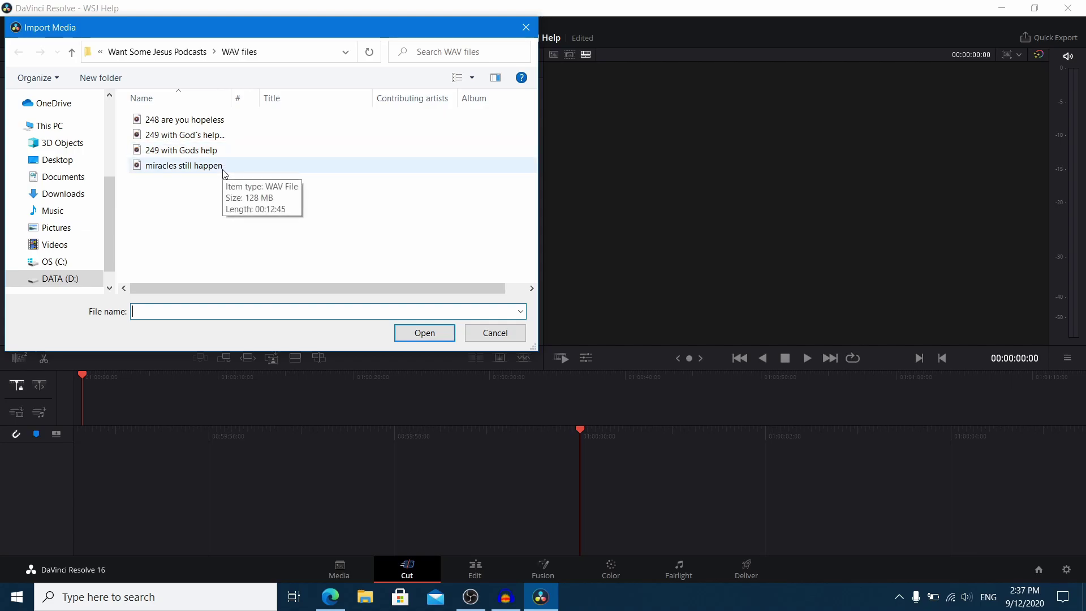
{"action": "double_click", "coordinate": [229, 139]}
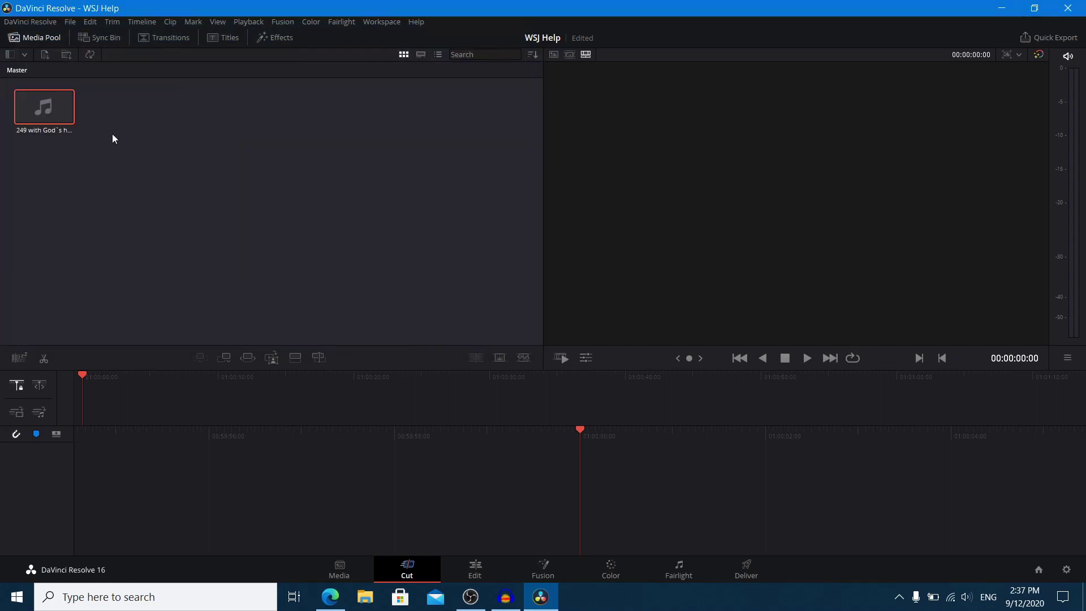
{"action": "left_click_drag", "start_coordinate": [56, 111], "coordinate": [172, 145]}
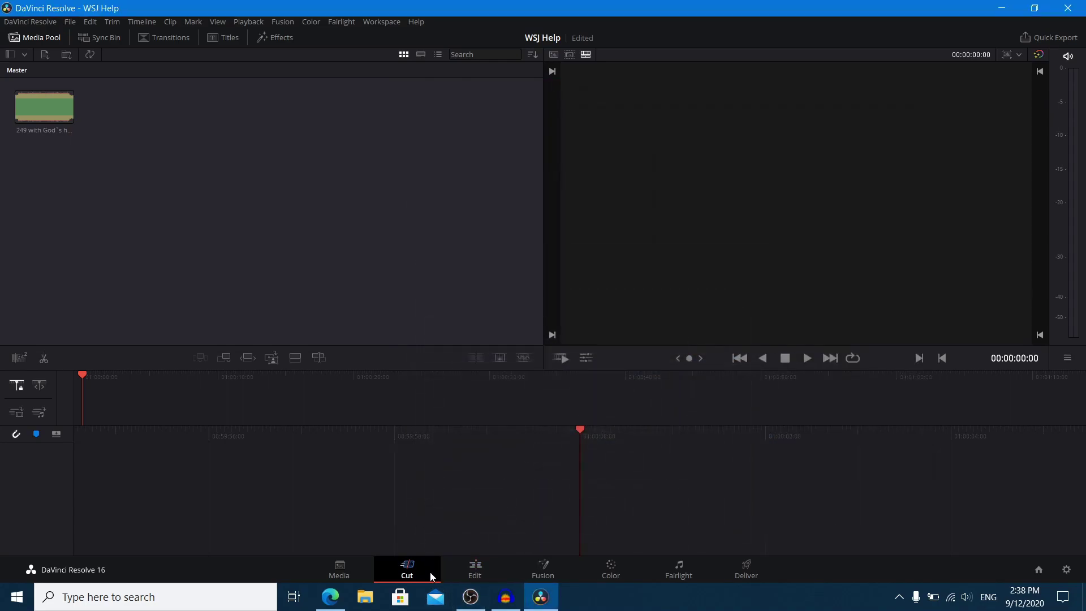
Preview the imported WAV clip on the Edit page and place it at the start of a new timeline.
{"action": "left_click", "coordinate": [482, 567]}
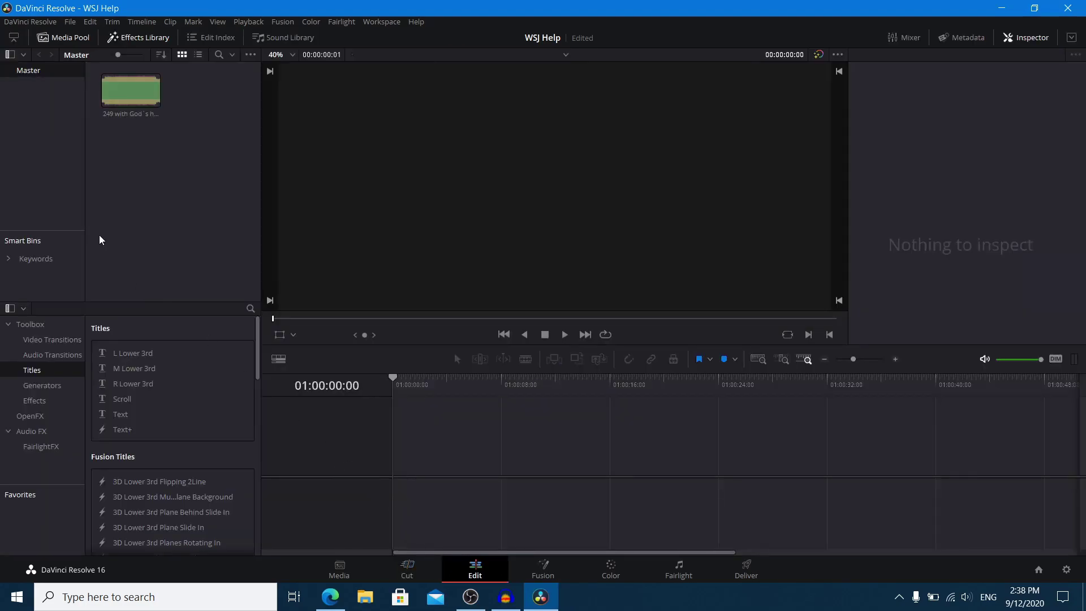
{"action": "double_click", "coordinate": [138, 94]}
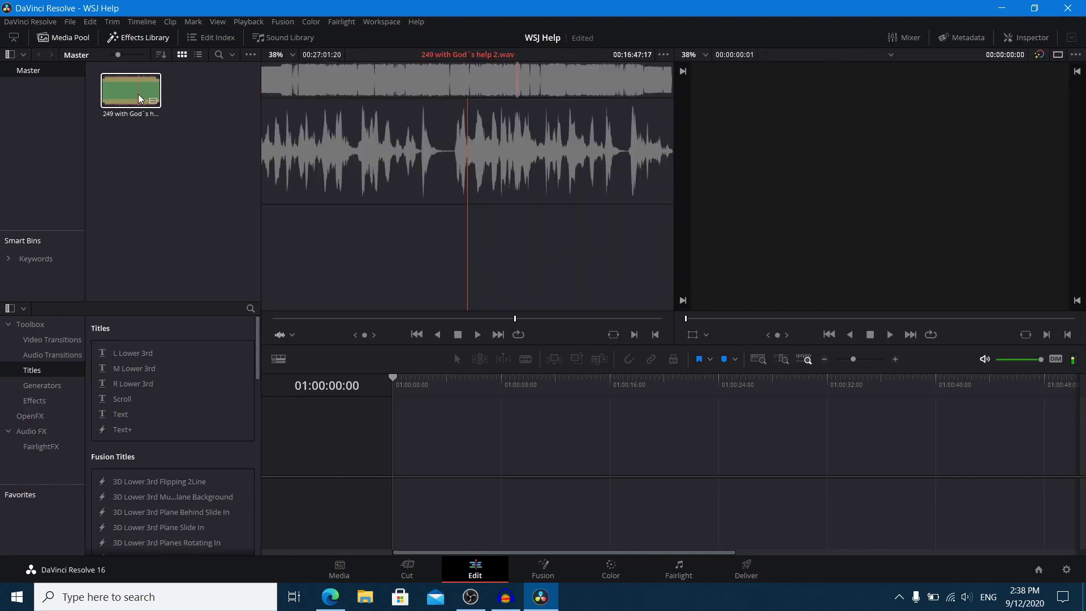
{"action": "left_click_drag", "start_coordinate": [138, 94], "coordinate": [400, 515]}
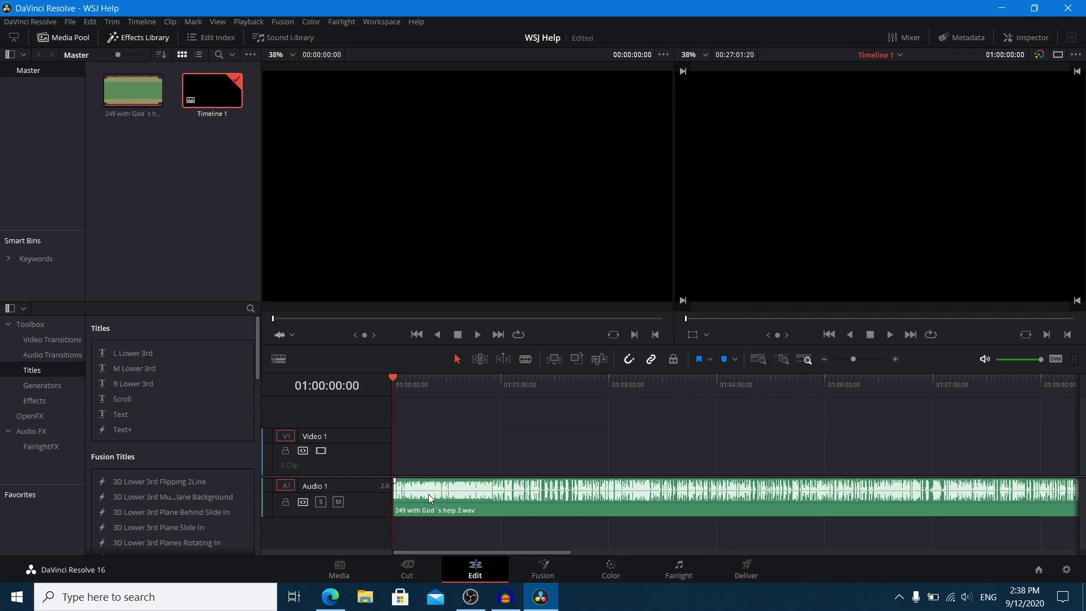
Switch to Audacity and examine both channels' waveforms around and after the selected passage at 1:23–1:26.
{"action": "left_click", "coordinate": [504, 607]}
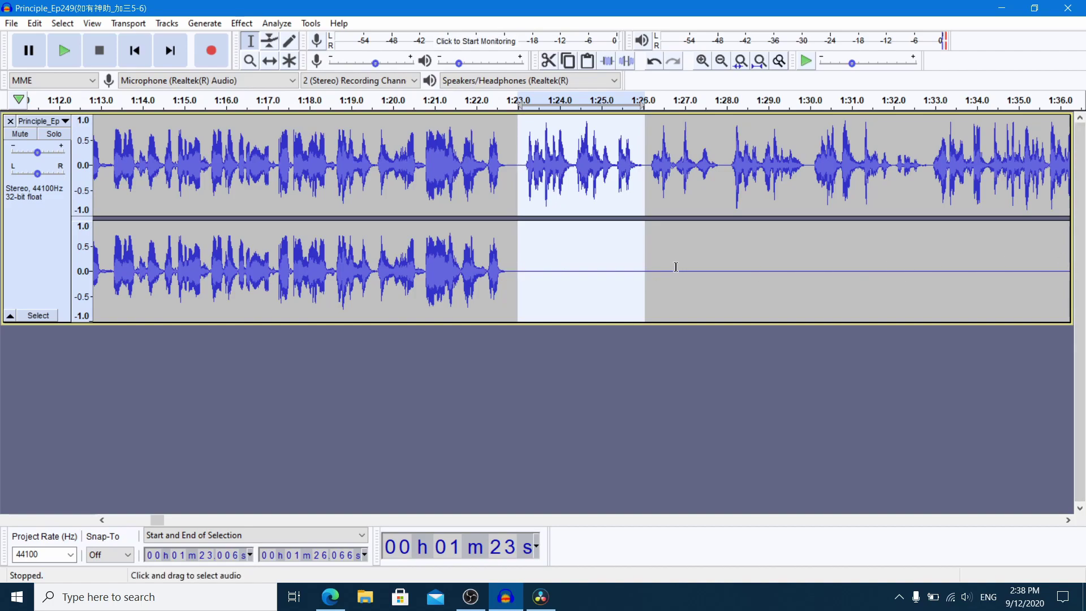
{"action": "scroll", "coordinate": [663, 267], "scroll_direction": "right", "scroll_amount": 3}
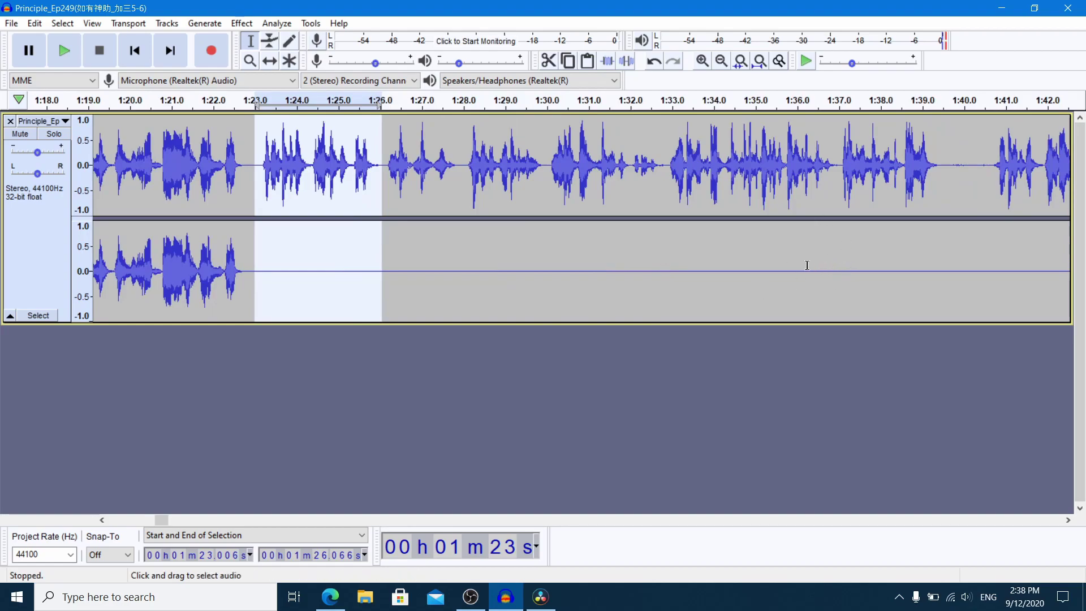
{"action": "scroll", "coordinate": [852, 298], "scroll_direction": "right", "scroll_amount": 2}
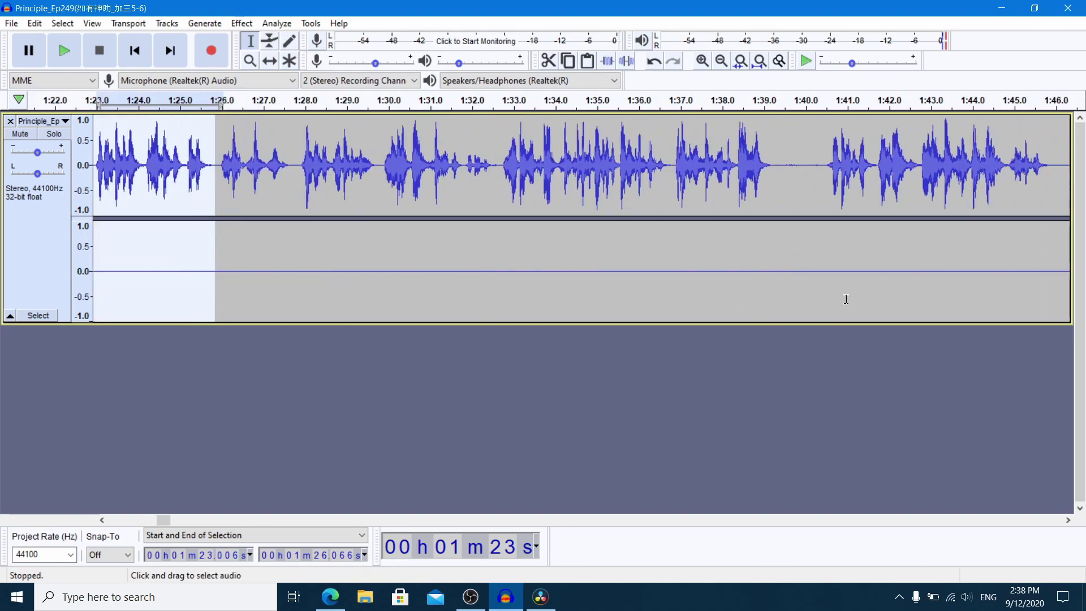
{"action": "scroll", "coordinate": [841, 301], "scroll_direction": "left", "scroll_amount": 1}
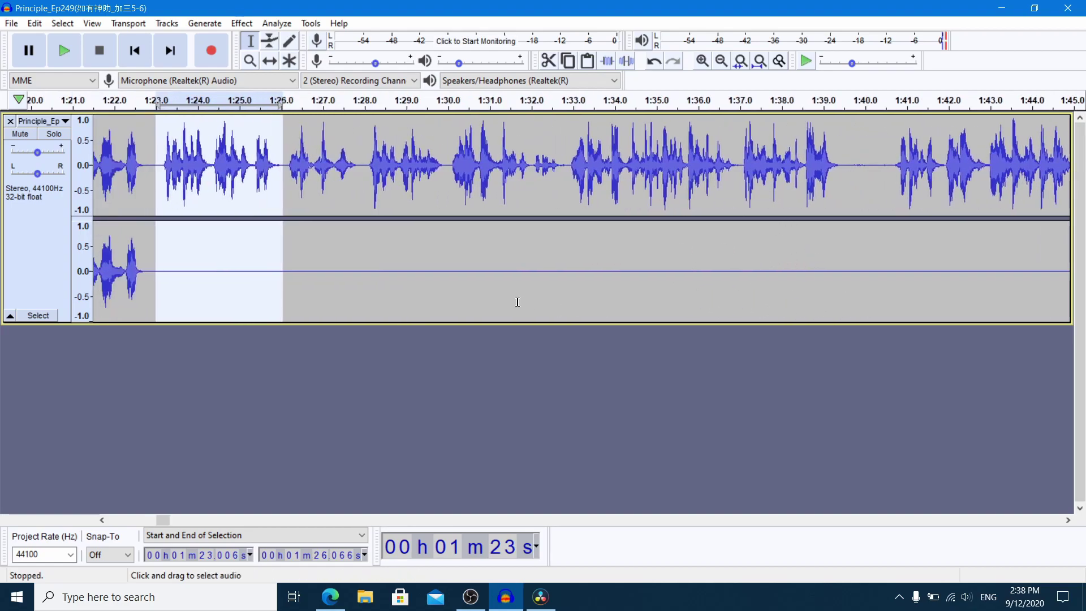
{"action": "left_click", "coordinate": [218, 271]}
{"action": "left_click", "coordinate": [362, 269]}
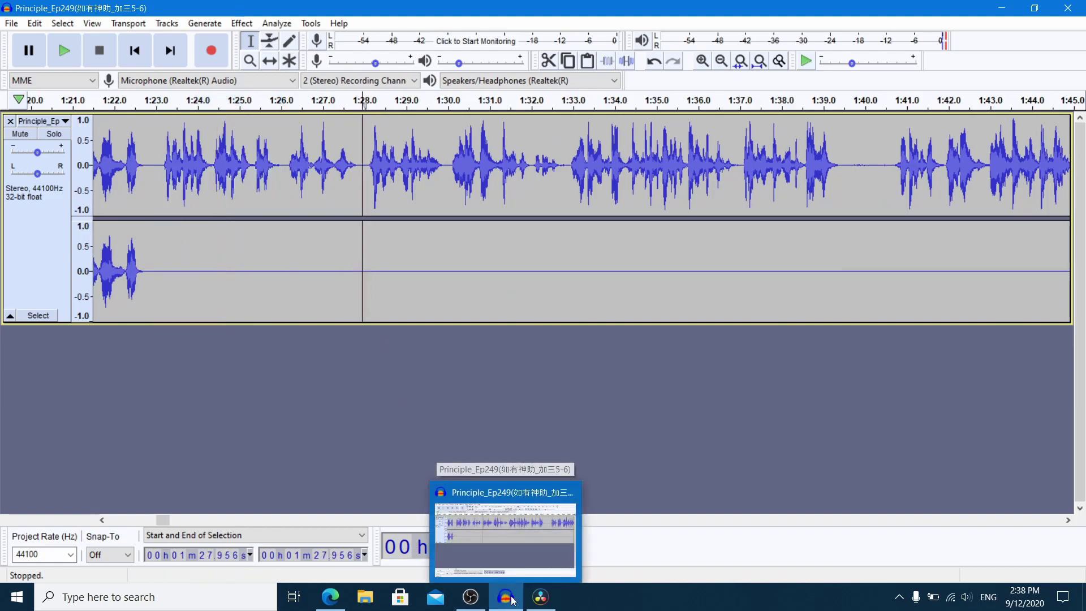
Switch to DaVinci Resolve and set the timeline clip's right-channel audio source to Embedded Channel 1 in its clip attributes.
{"action": "left_click", "coordinate": [541, 597]}
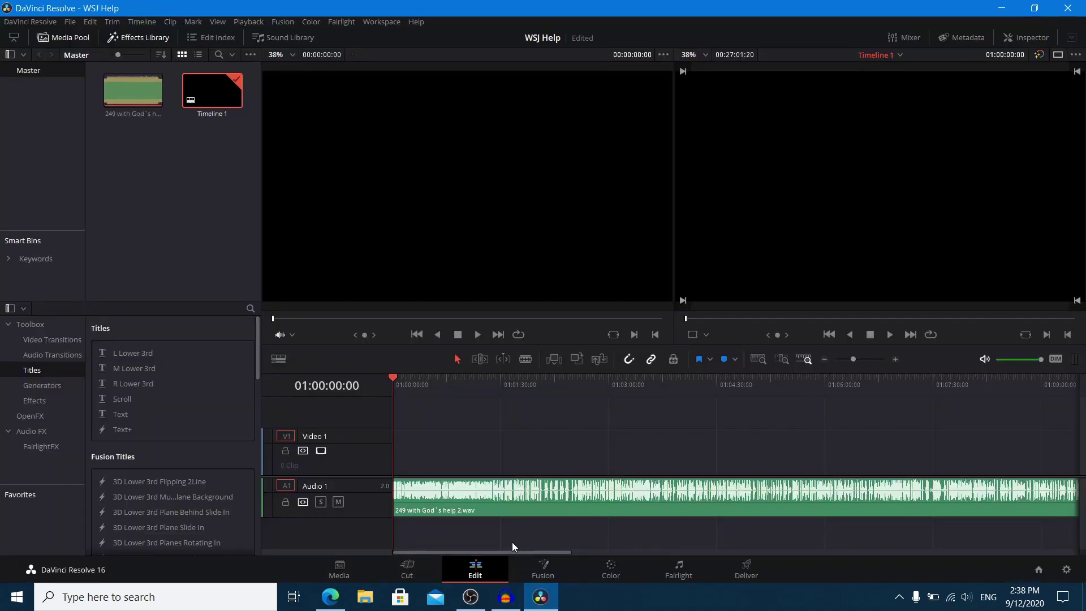
{"action": "right_click", "coordinate": [431, 496]}
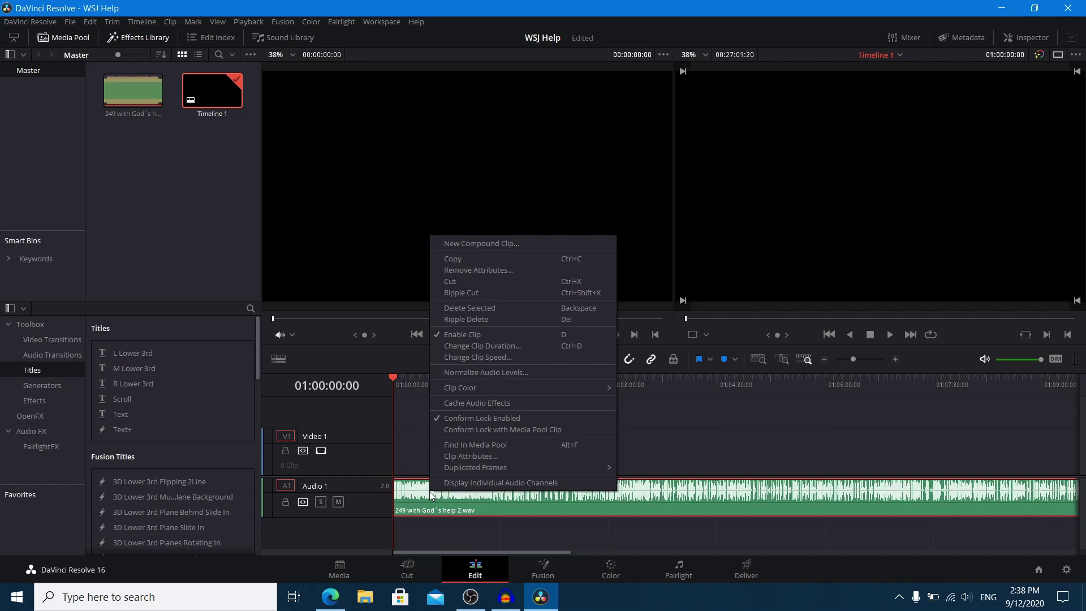
{"action": "left_click", "coordinate": [447, 456]}
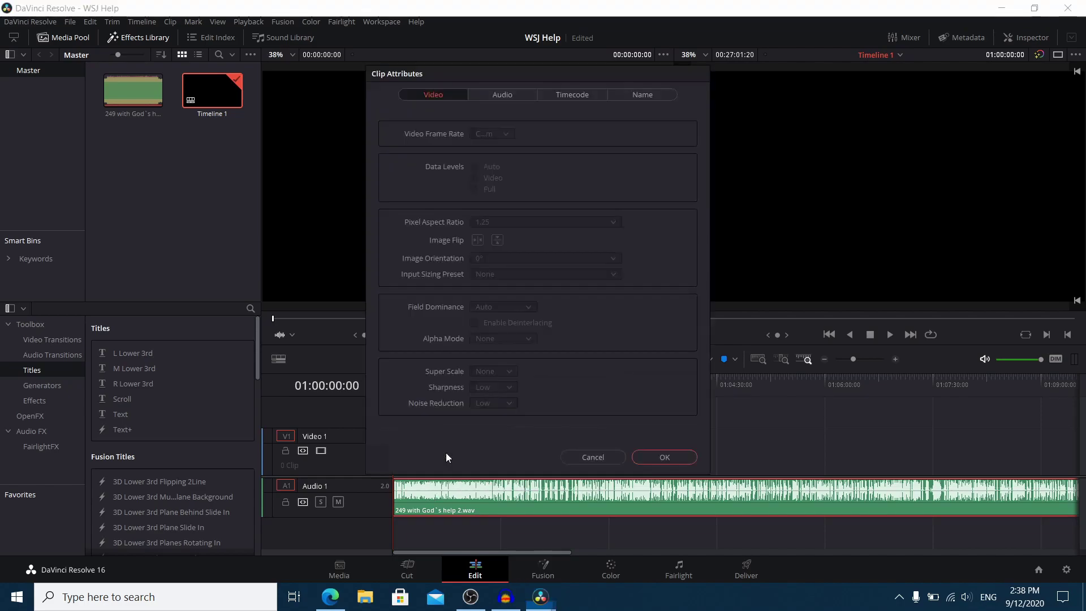
{"action": "left_click", "coordinate": [506, 93]}
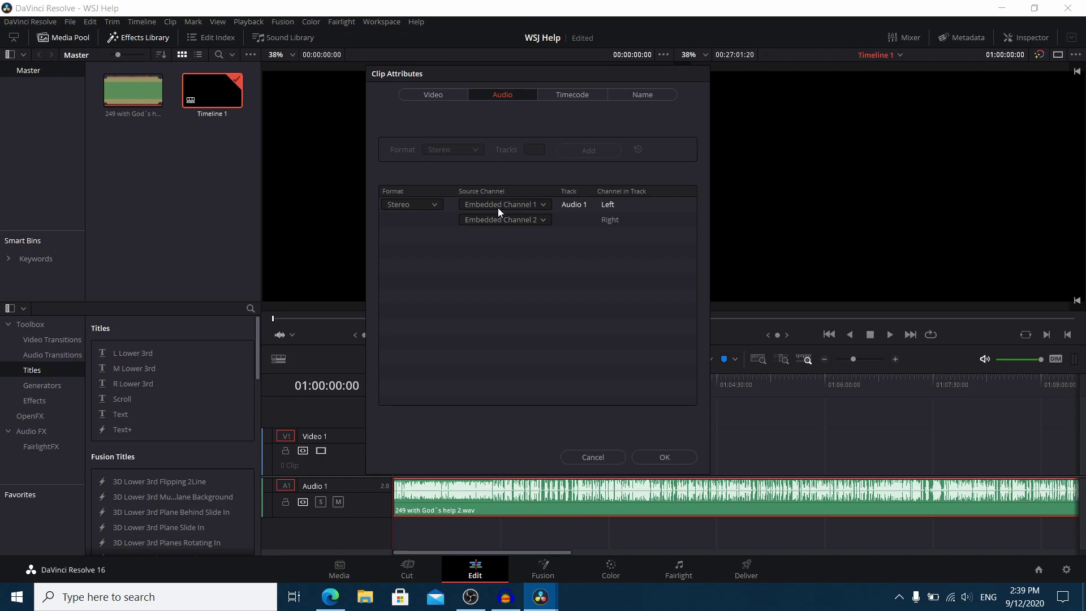
{"action": "left_click", "coordinate": [514, 222]}
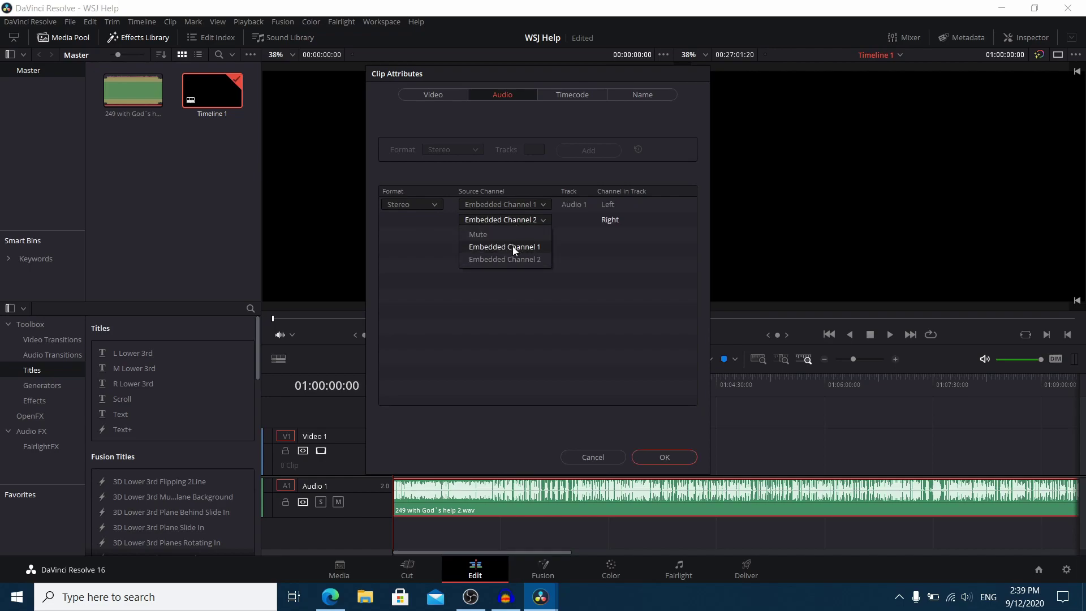
{"action": "left_click", "coordinate": [514, 247]}
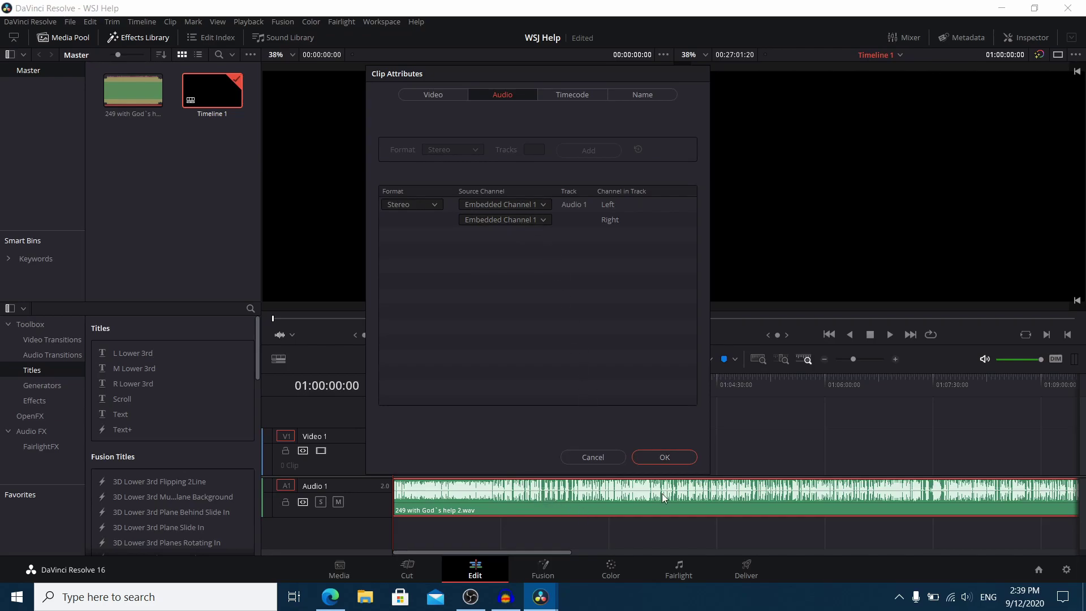
{"action": "left_click", "coordinate": [675, 457]}
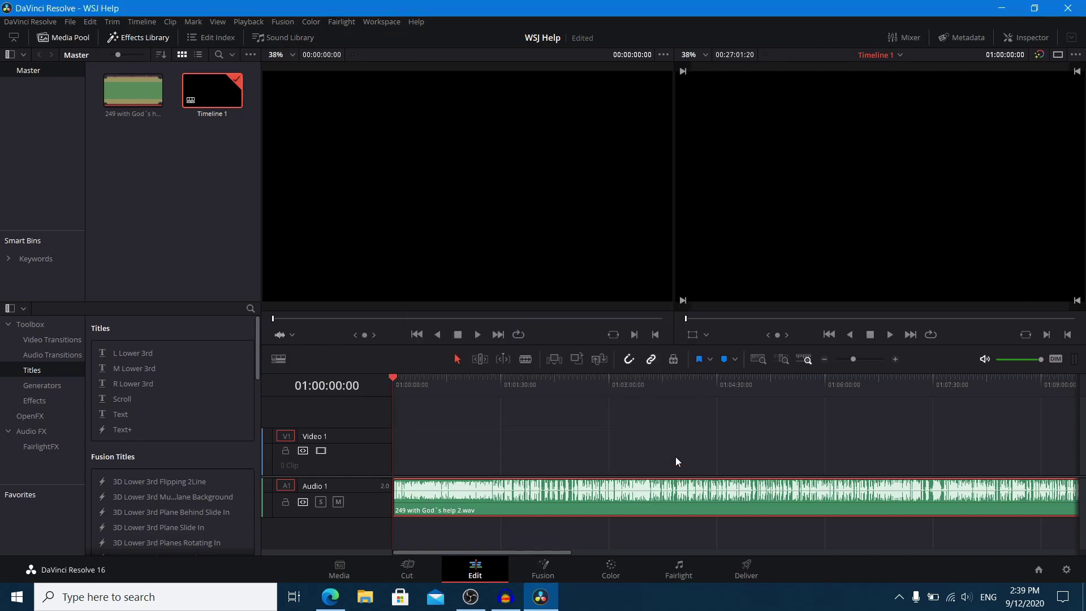
Play the beginning of the timeline to check the audio, and load the WAV clip in the source viewer.
{"action": "left_click", "coordinate": [890, 336]}
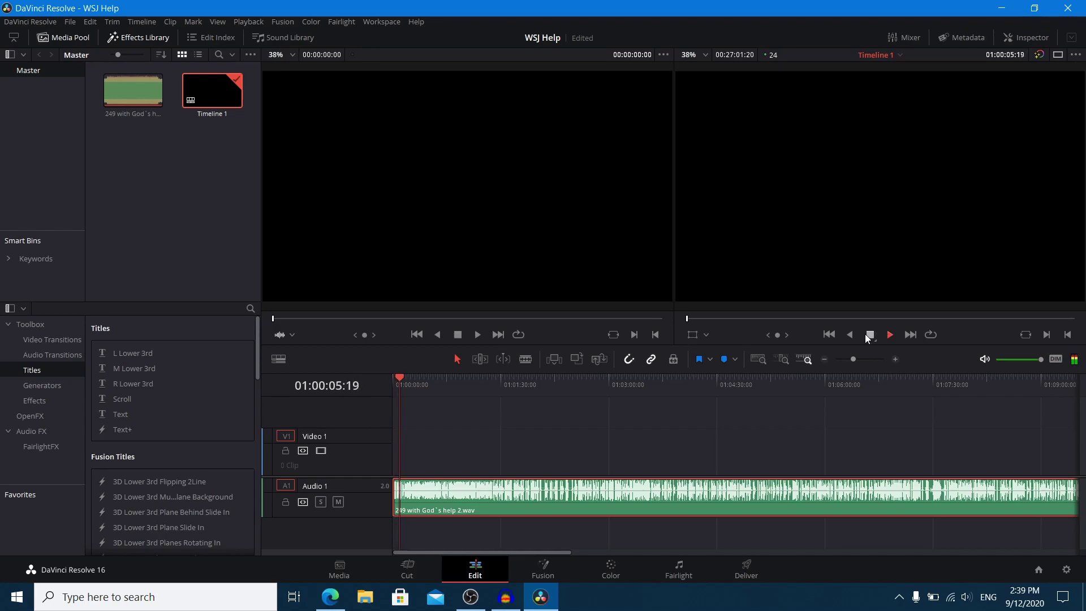
{"action": "left_click", "coordinate": [869, 337]}
{"action": "double_click", "coordinate": [121, 101]}
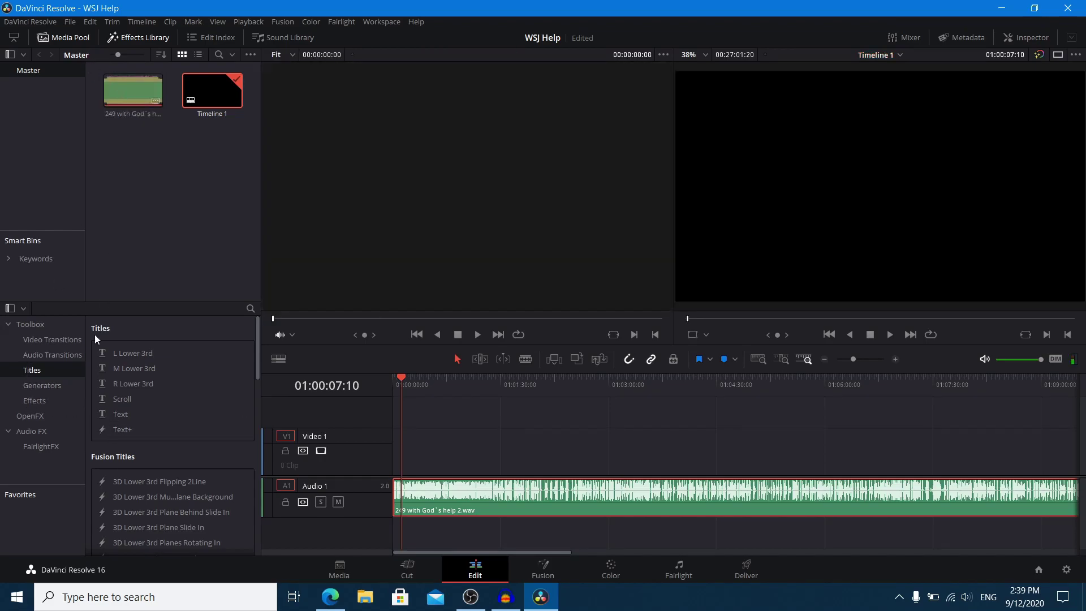
Place a basic Text title on Video 1 at the start of the timeline.
{"action": "left_click", "coordinate": [40, 325]}
{"action": "left_click", "coordinate": [39, 369]}
{"action": "left_click_drag", "start_coordinate": [104, 420], "coordinate": [392, 458]}
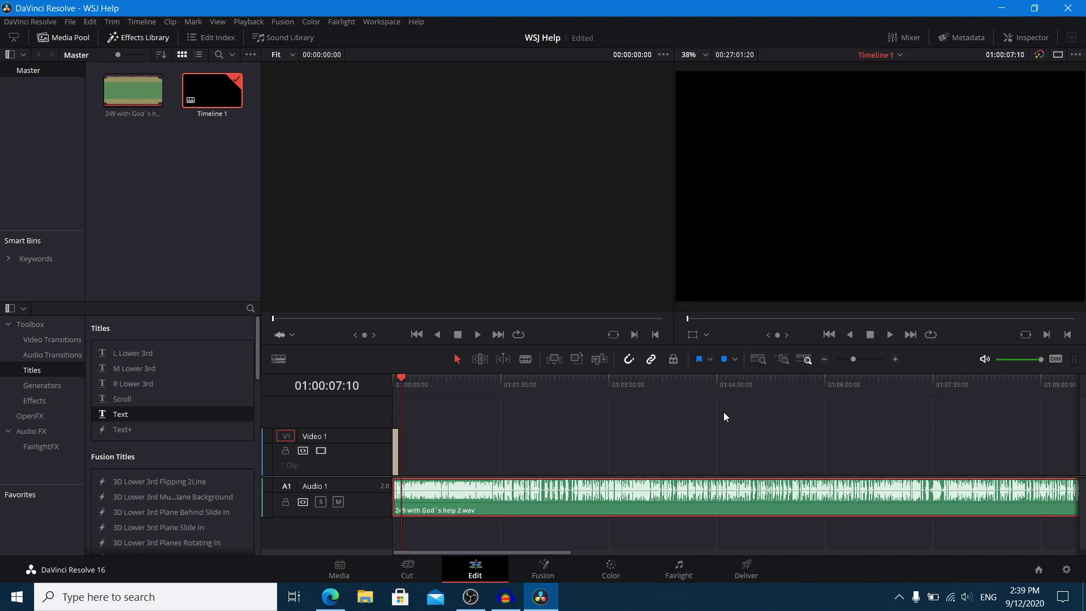
Replace the title clip's text with "Want Some Jesus? Podcasts" and centre its alignment.
{"action": "left_click", "coordinate": [782, 359]}
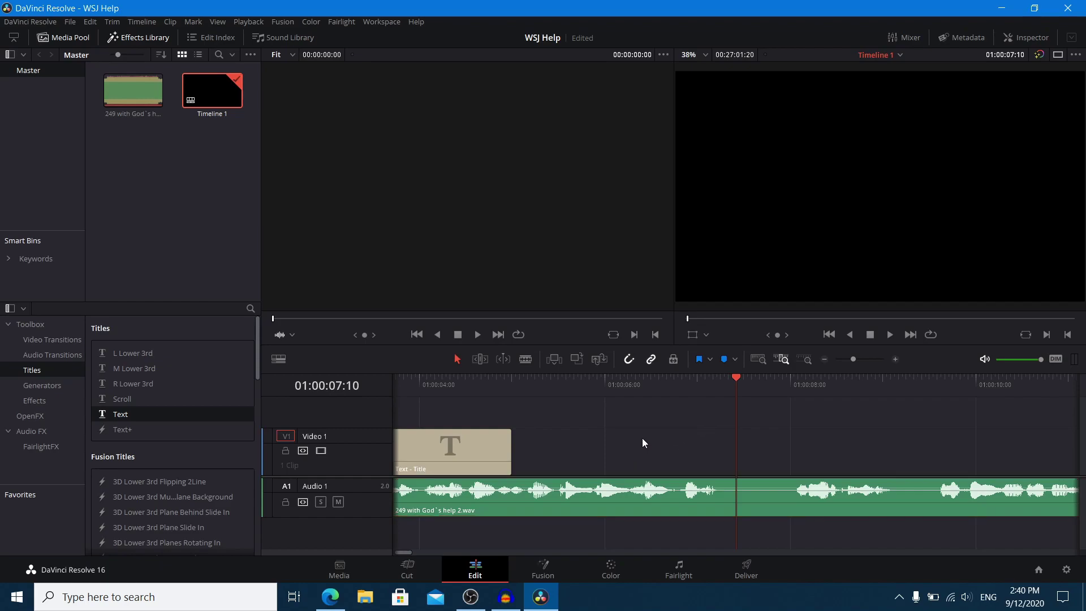
{"action": "scroll", "coordinate": [643, 438], "scroll_direction": "left", "scroll_amount": 5}
{"action": "scroll", "coordinate": [640, 440], "scroll_direction": "down", "scroll_amount": 2}
{"action": "scroll", "coordinate": [639, 442], "scroll_direction": "up", "scroll_amount": 2}
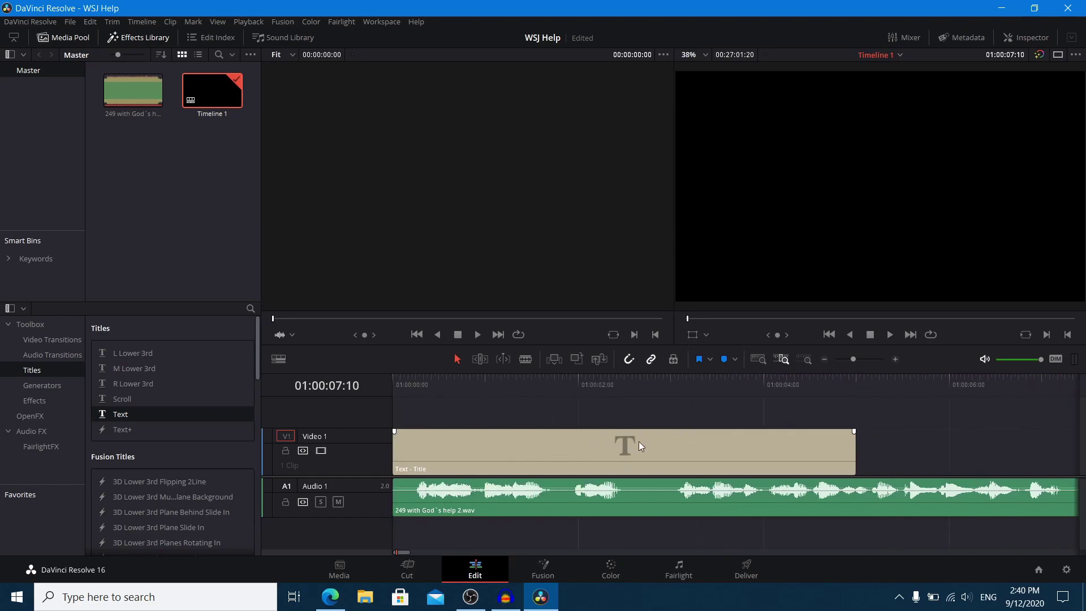
{"action": "left_click", "coordinate": [681, 456]}
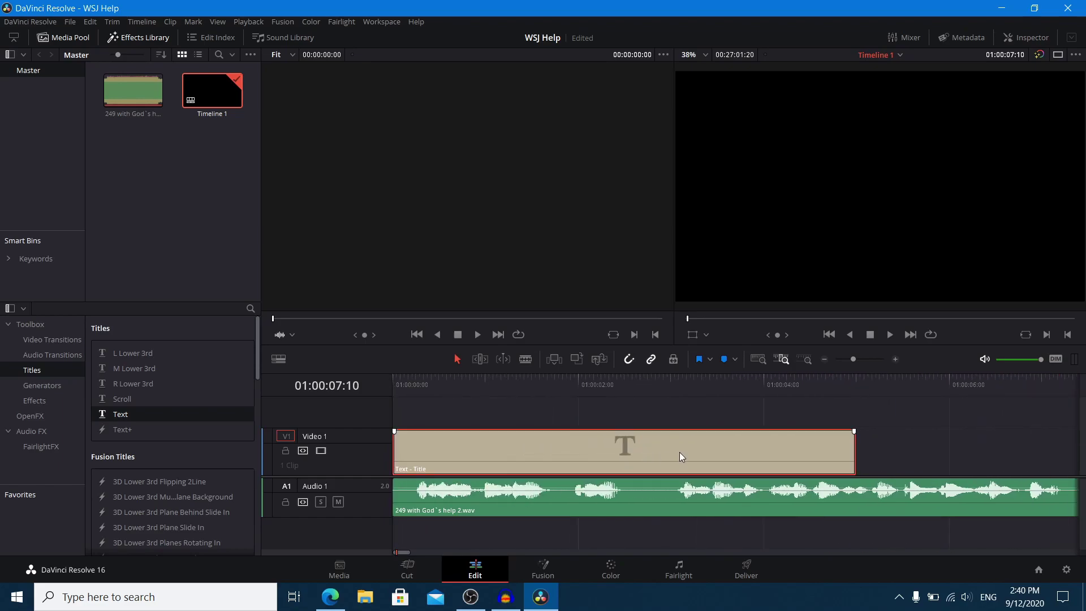
{"action": "double_click", "coordinate": [680, 452]}
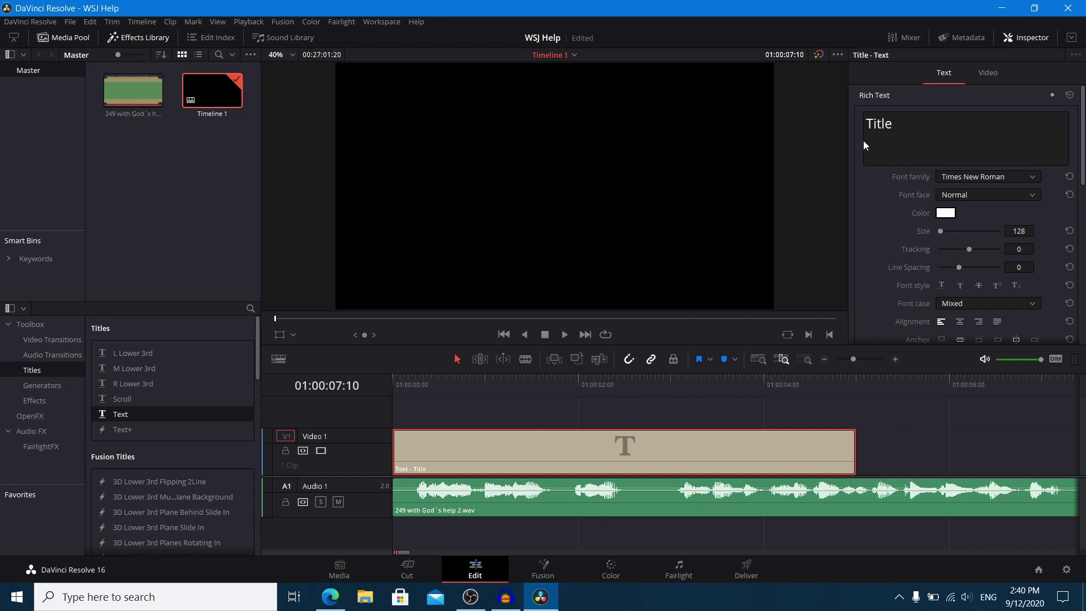
{"action": "left_click_drag", "start_coordinate": [903, 122], "coordinate": [866, 123]}
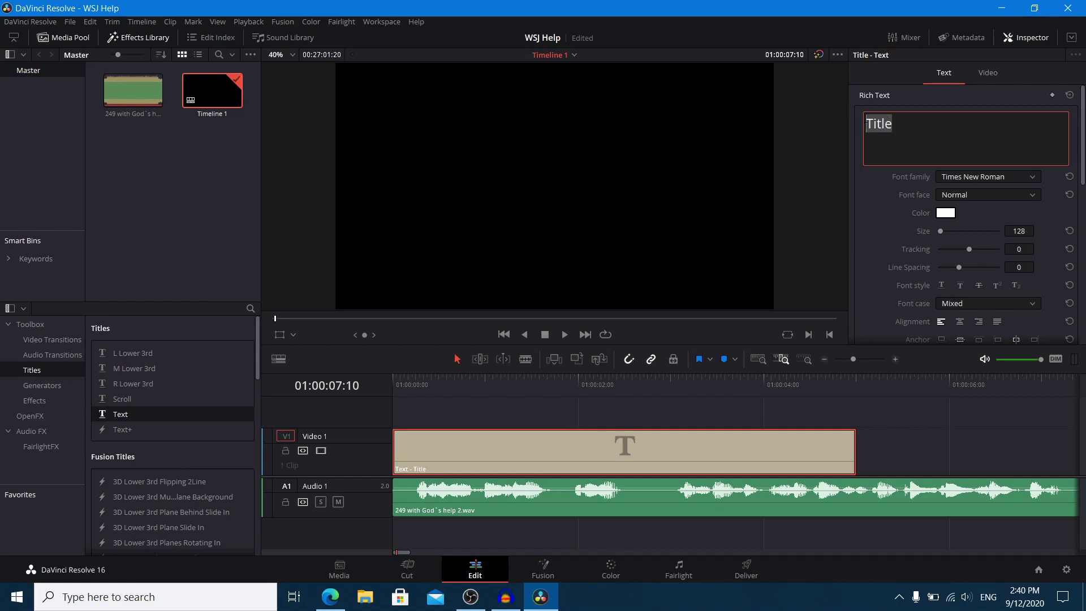
{"action": "type", "text": "Want Some Jesus? Podd"}
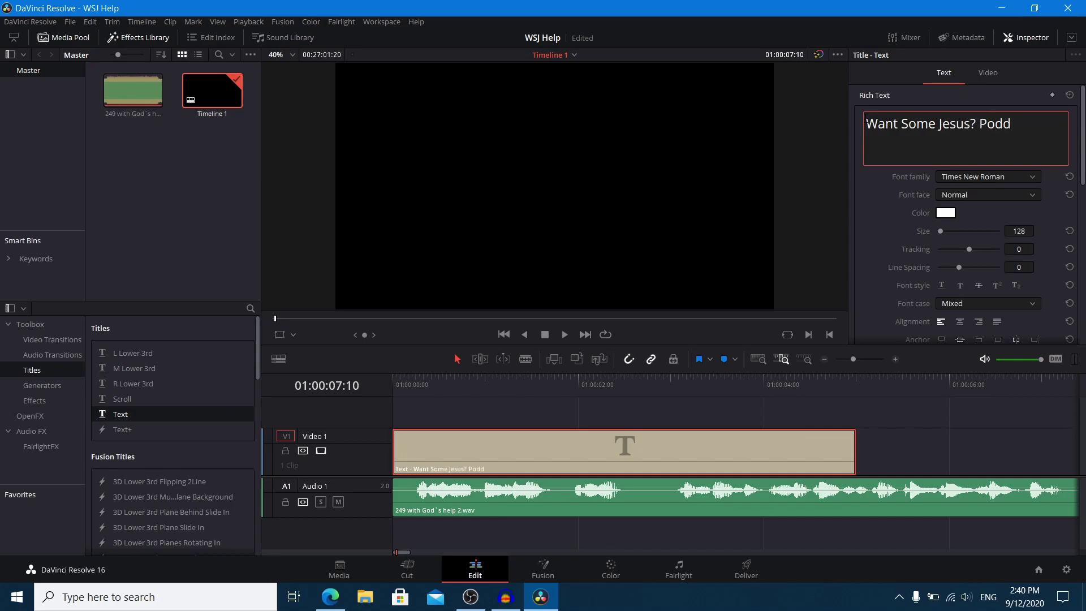
{"action": "key", "text": "BackSpace"}
{"action": "type", "text": "casts"}
{"action": "left_click", "coordinate": [960, 322]}
Scrub and play through the title clip and just past its end to check when the text shows.
{"action": "left_click", "coordinate": [556, 378]}
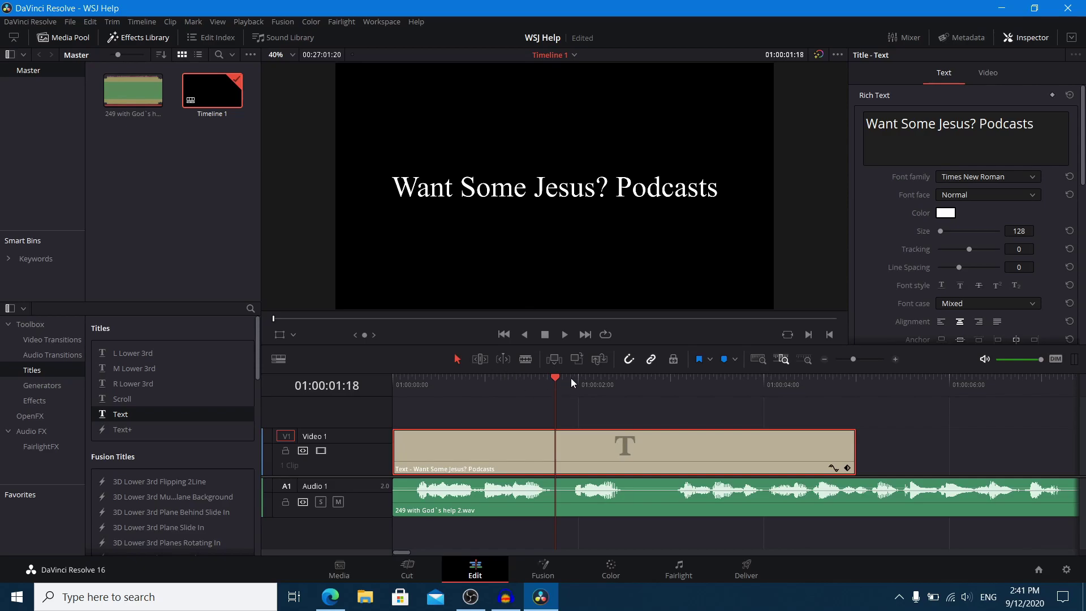
{"action": "left_click_drag", "start_coordinate": [556, 377], "coordinate": [550, 380]}
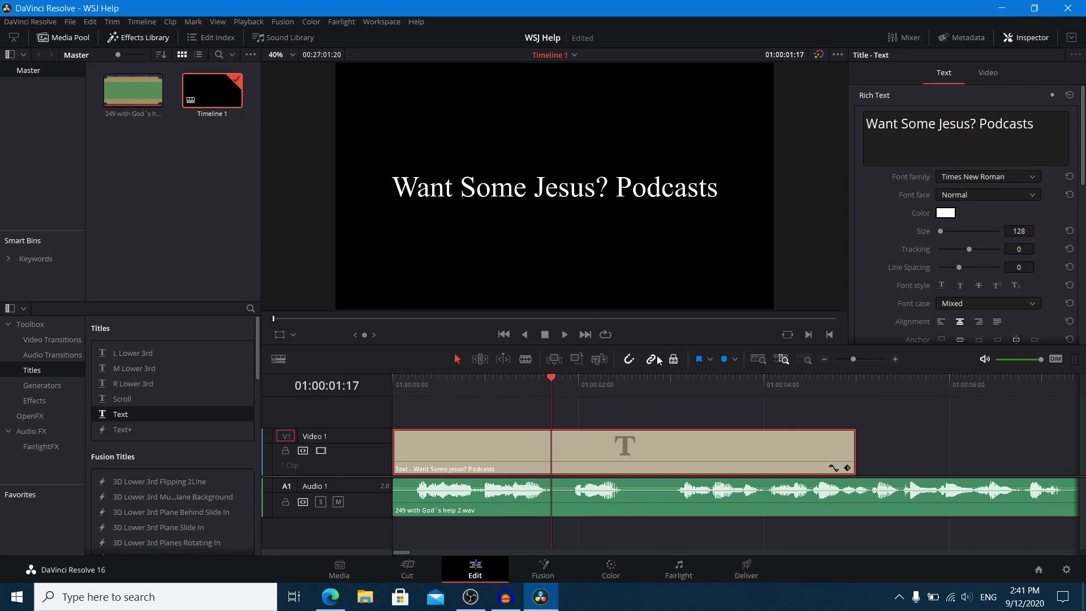
{"action": "left_click_drag", "start_coordinate": [552, 378], "coordinate": [881, 400]}
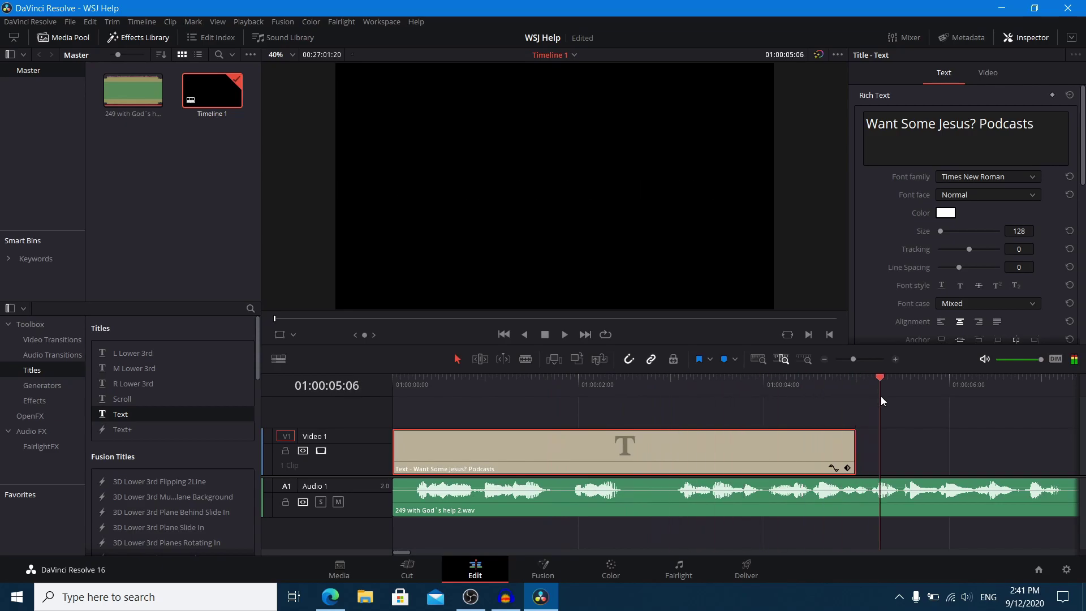
{"action": "left_click", "coordinate": [568, 332]}
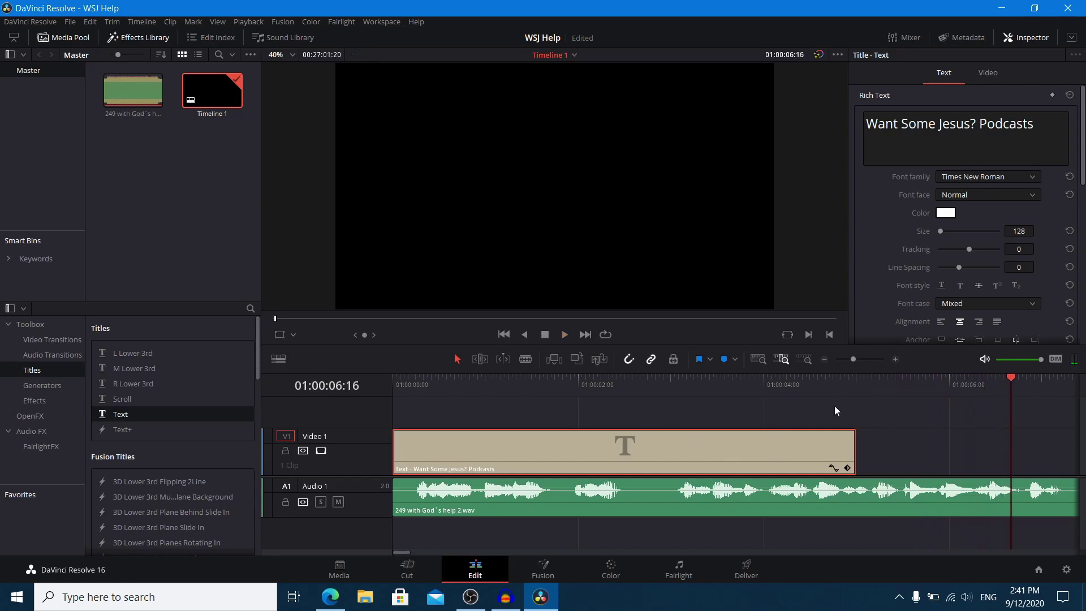
{"action": "left_click", "coordinate": [730, 378]}
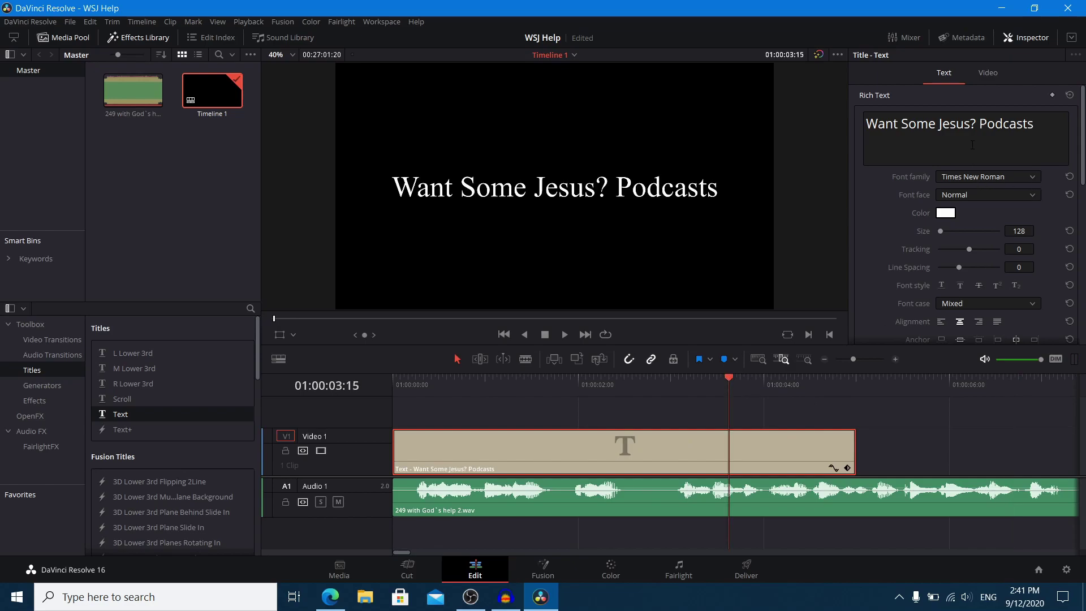
Insert blank lines after "Want Some Jesus? Podcasts" so the heading moves to the upper edge of the frame.
{"action": "left_click", "coordinate": [1040, 129]}
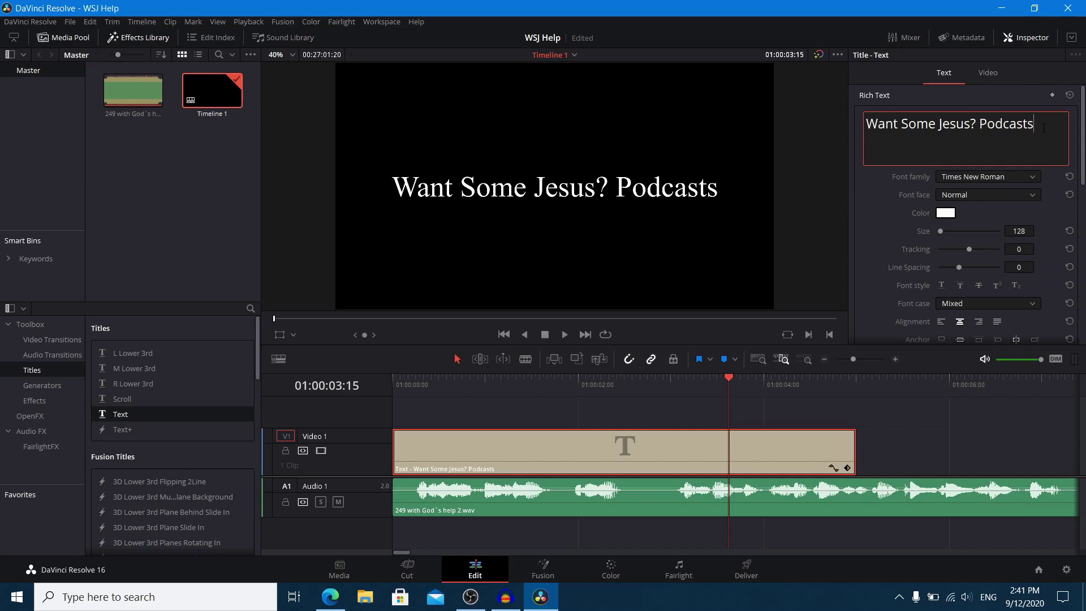
{"action": "key", "text": "Return"}
{"action": "key", "text": "Return"}
{"action": "key", "text": "Return"}
{"action": "key", "text": "Return"}
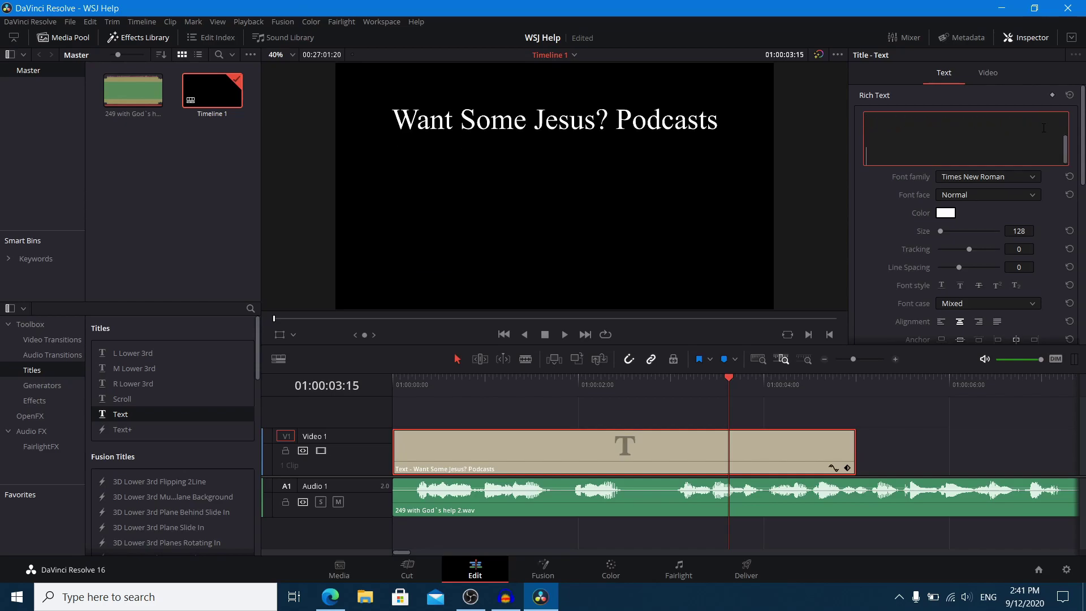
{"action": "key", "text": "Return"}
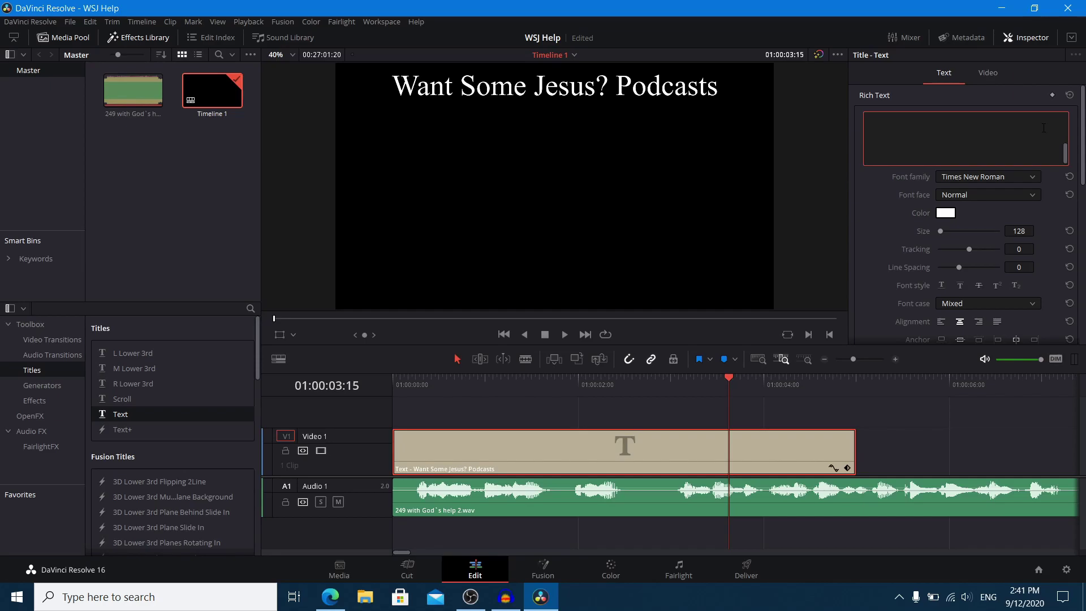
Add "With God`s Help [Mandarin]" as the last line of the title text.
{"action": "type", "text": "With Go"}
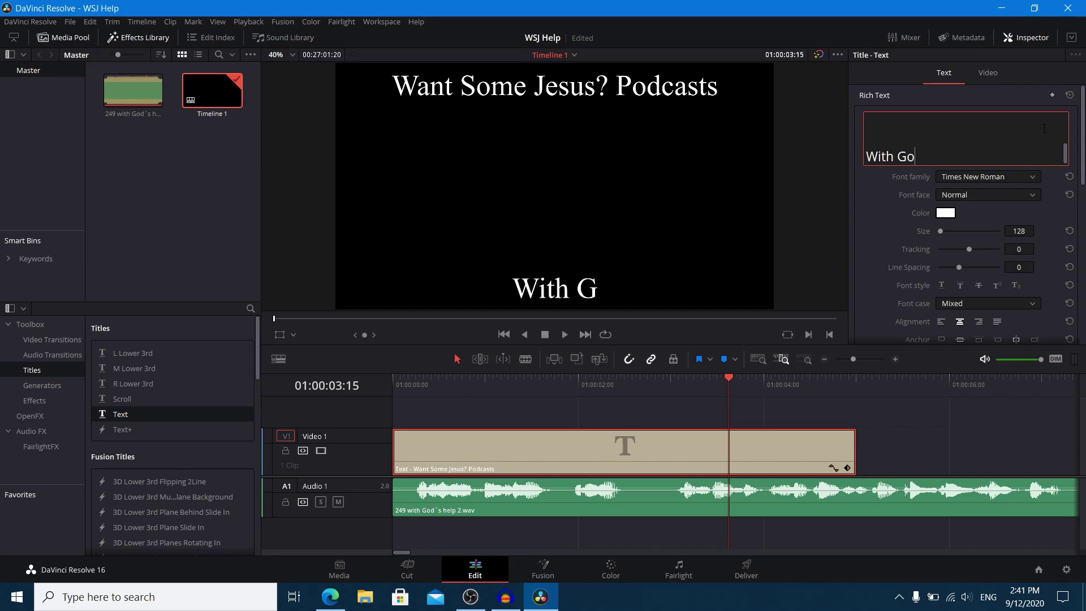
{"action": "type", "text": "d`s"}
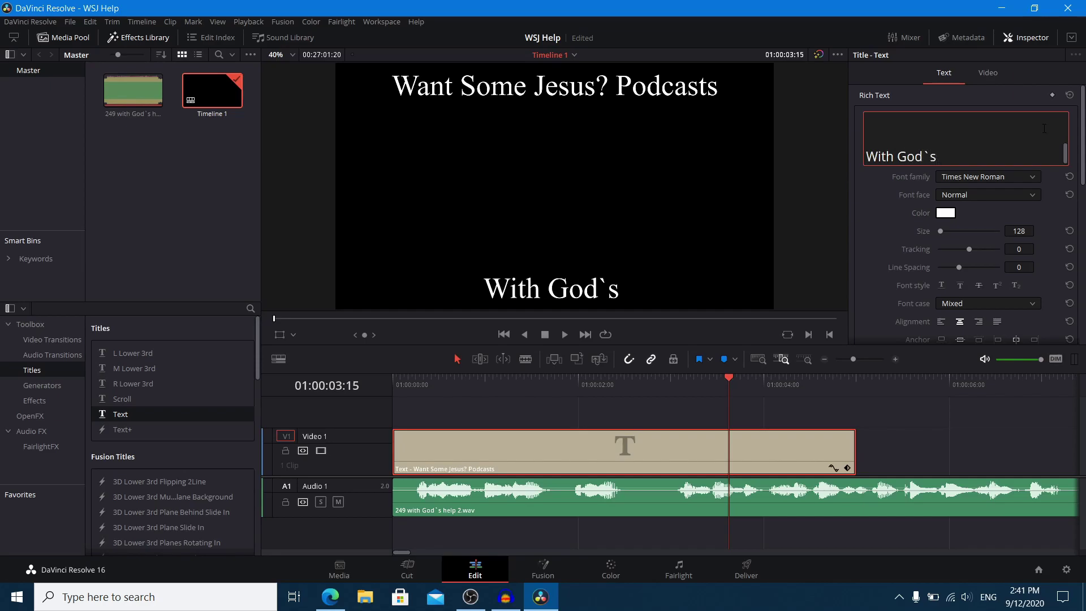
{"action": "type", "text": " Help [Mn"}
{"action": "key", "text": "BackSpace"}
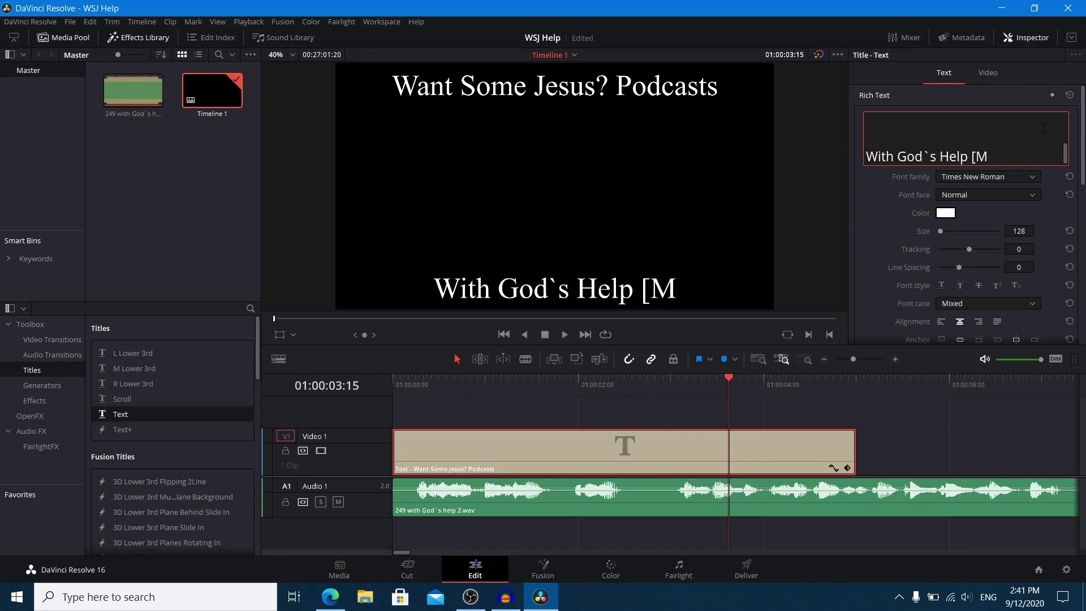
{"action": "type", "text": "mmmm"}
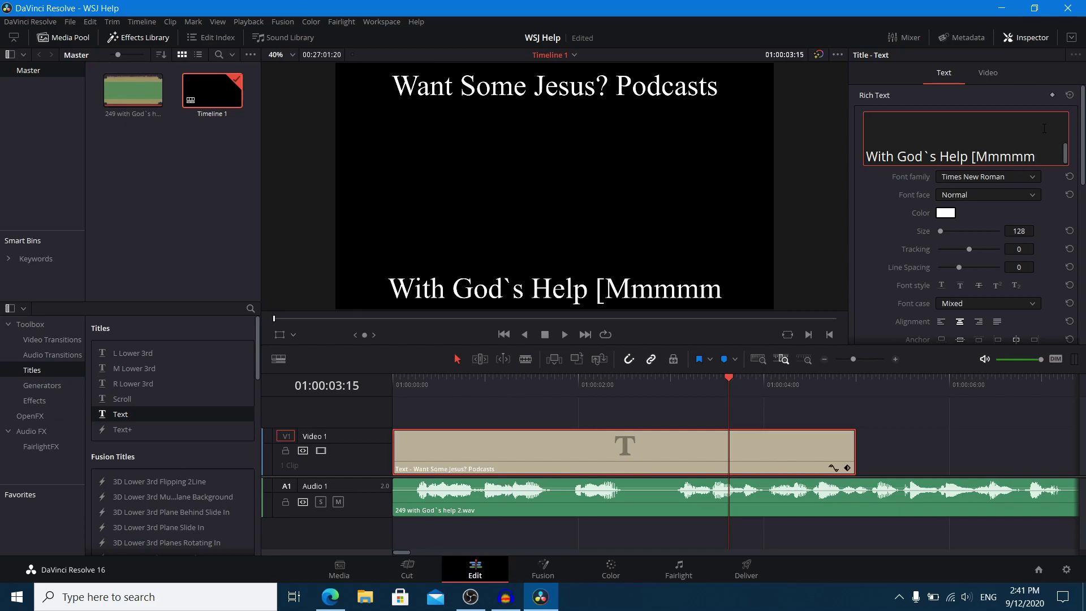
{"action": "key", "text": "BackSpace"}
{"action": "key", "text": "BackSpace"}
{"action": "key", "text": "BackSpace"}
{"action": "key", "text": "BackSpace"}
{"action": "key", "text": "BackSpace"}
{"action": "type", "text": "M"}
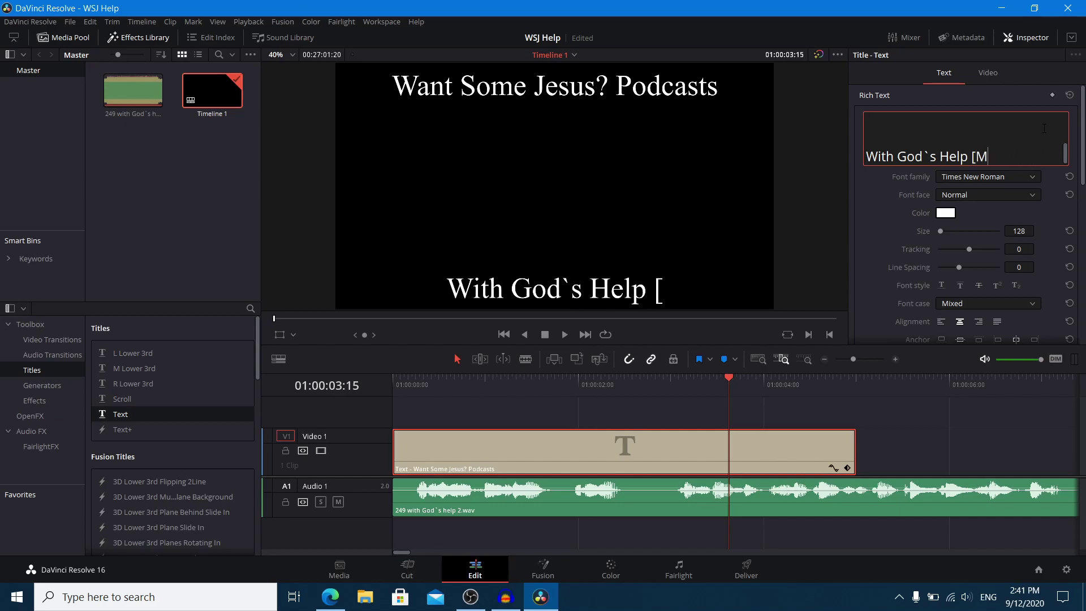
{"action": "type", "text": "andarin"}
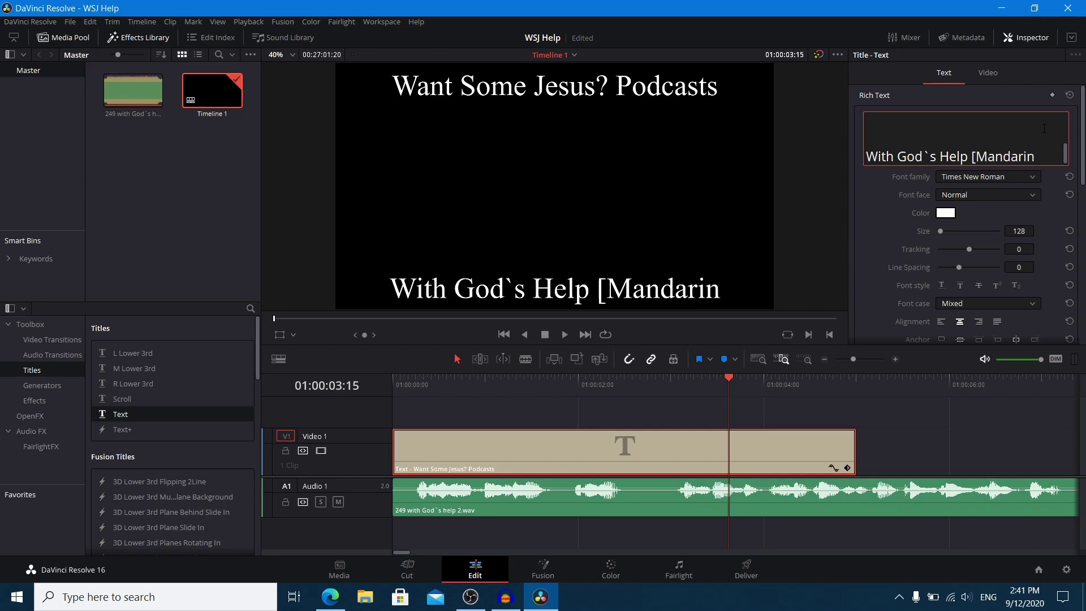
{"action": "type", "text": "]"}
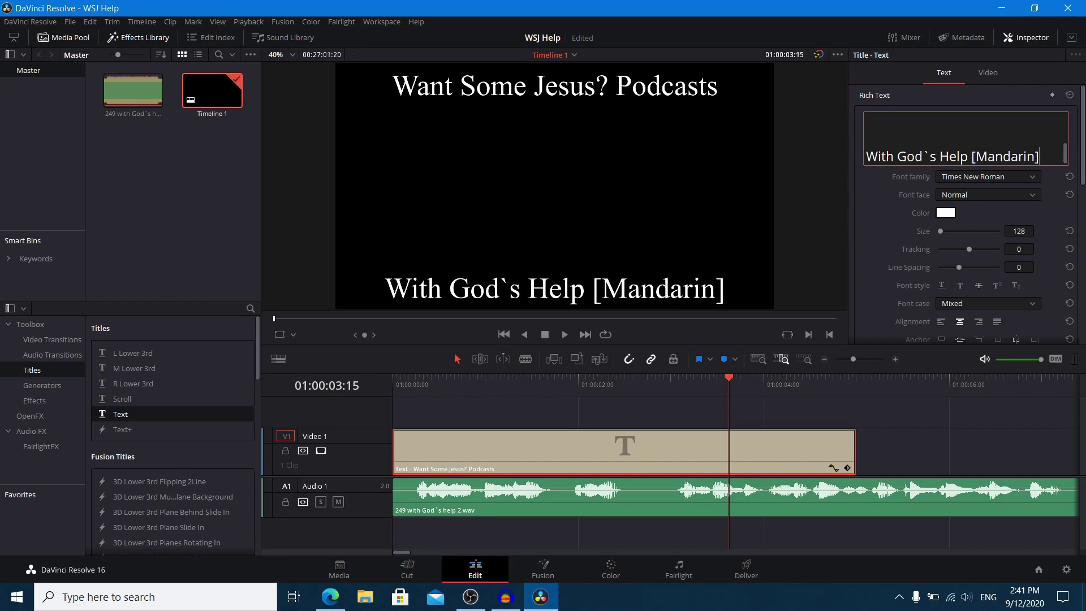
Set the font of the whole title text to Ink Free.
{"action": "key", "text": "ctrl+a"}
{"action": "scroll", "coordinate": [948, 142], "scroll_direction": "up", "scroll_amount": 2}
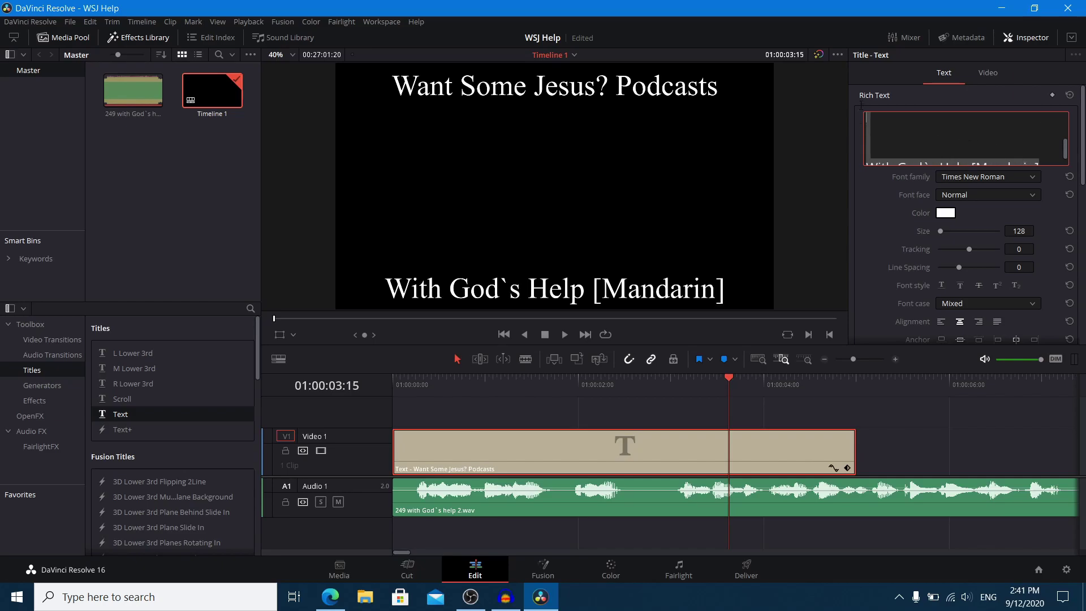
{"action": "left_click", "coordinate": [1027, 182]}
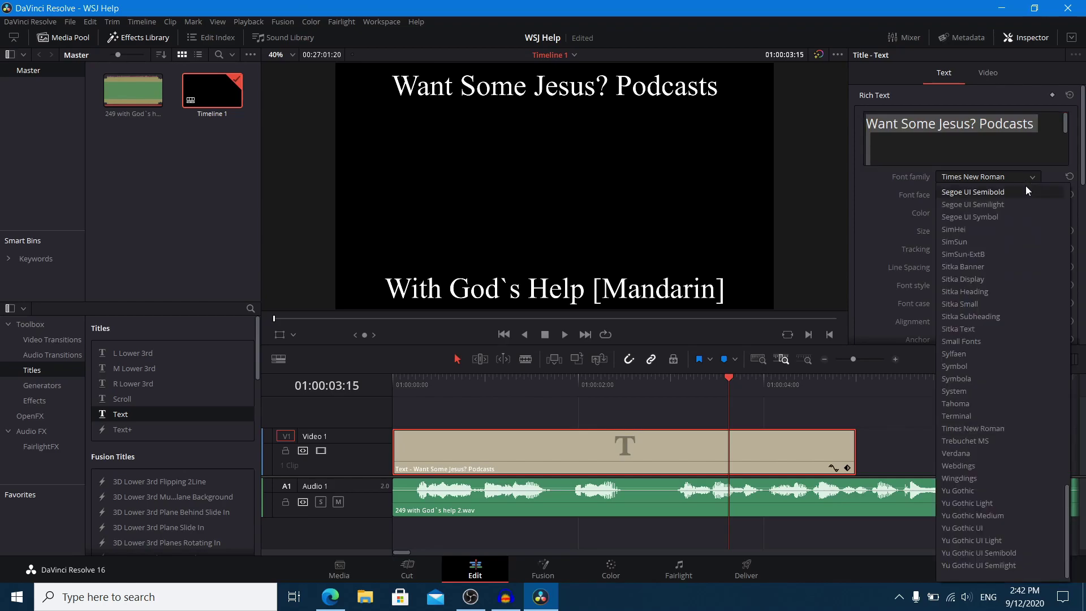
{"action": "scroll", "coordinate": [1023, 341], "scroll_direction": "up", "scroll_amount": 10}
{"action": "scroll", "coordinate": [1021, 343], "scroll_direction": "up", "scroll_amount": 5}
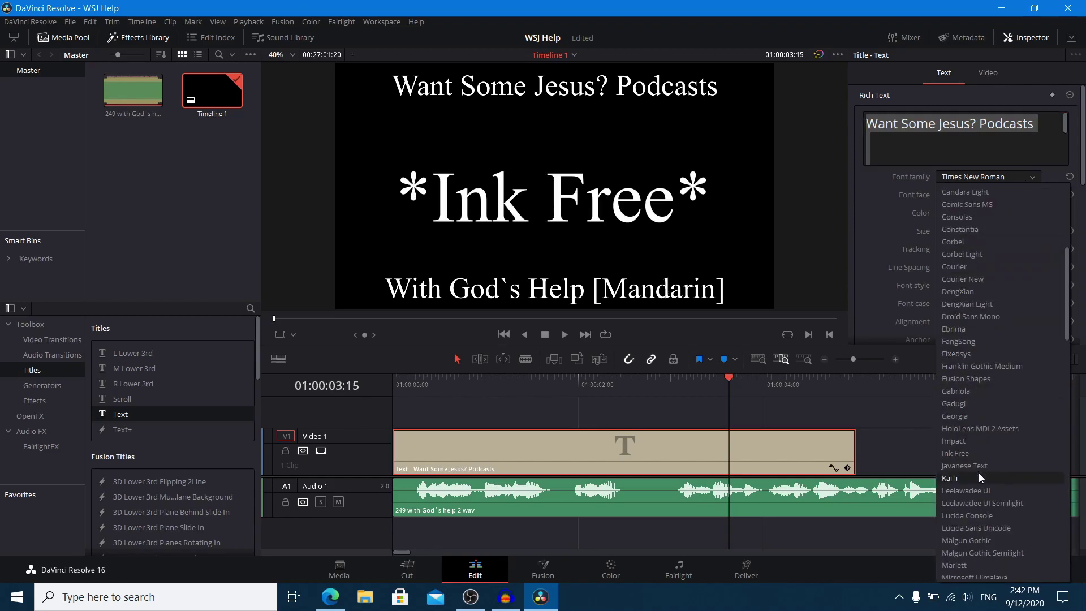
{"action": "left_click", "coordinate": [975, 453]}
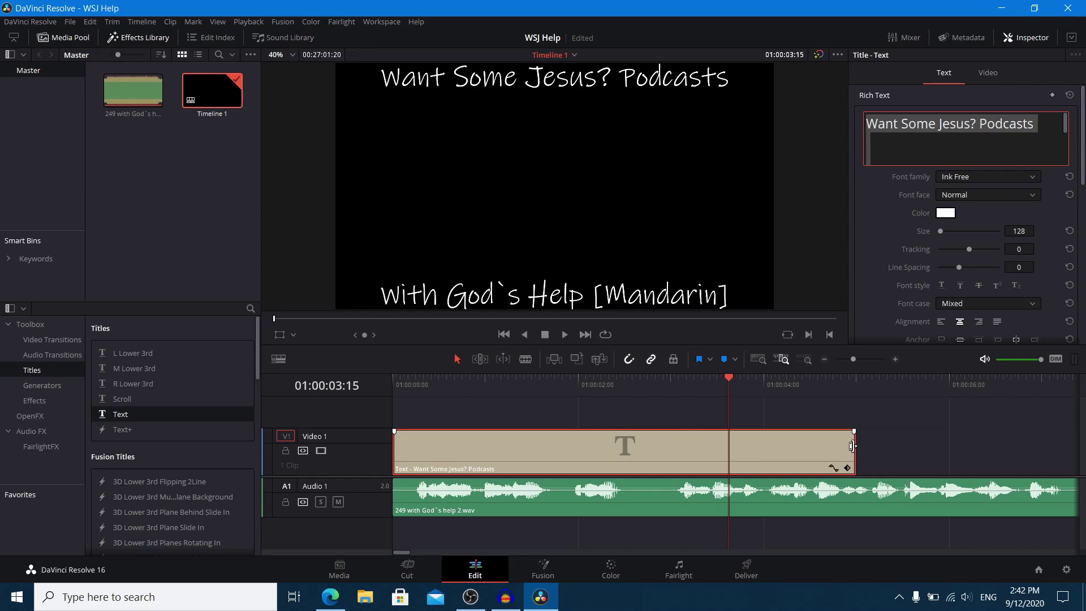
Extend the title clip on Video 1 so it ends together with the audio clip.
{"action": "left_click_drag", "start_coordinate": [852, 446], "coordinate": [764, 458]}
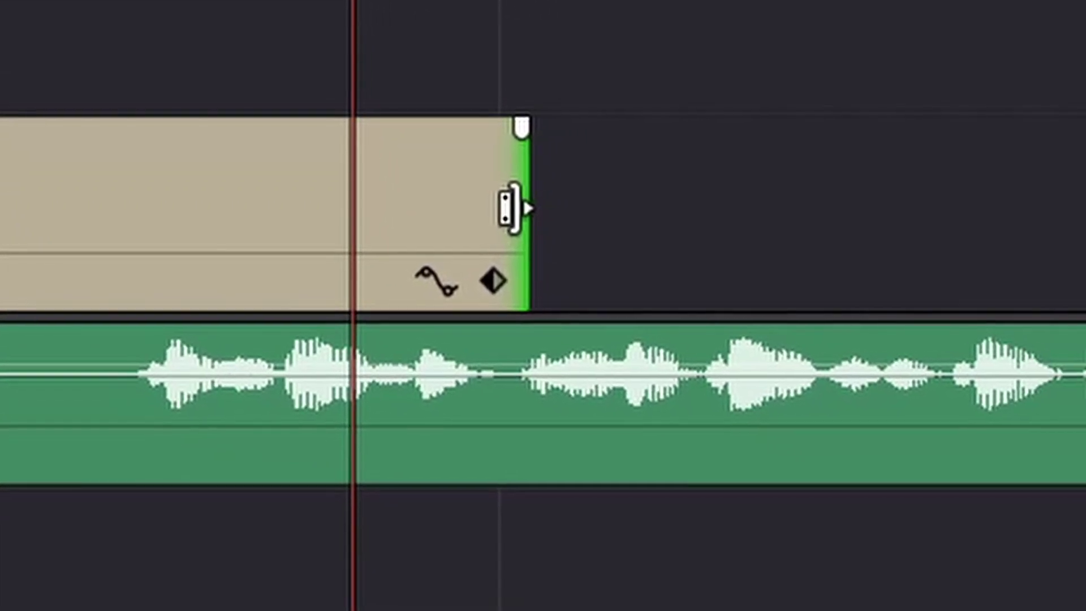
{"action": "left_click_drag", "start_coordinate": [364, 206], "coordinate": [999, 292]}
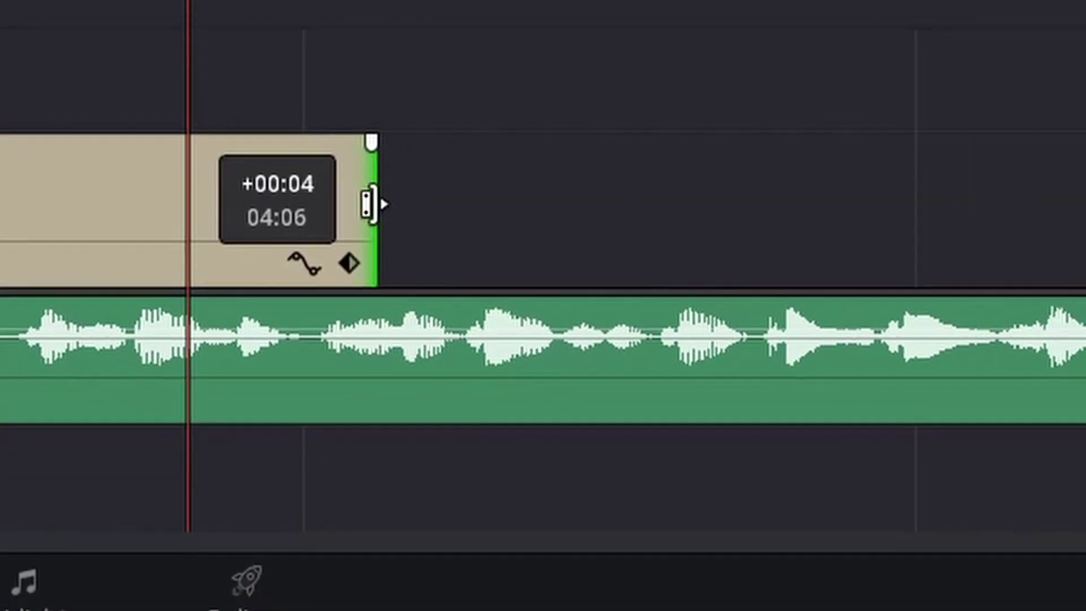
{"action": "left_click_drag", "start_coordinate": [1025, 385], "coordinate": [871, 445]}
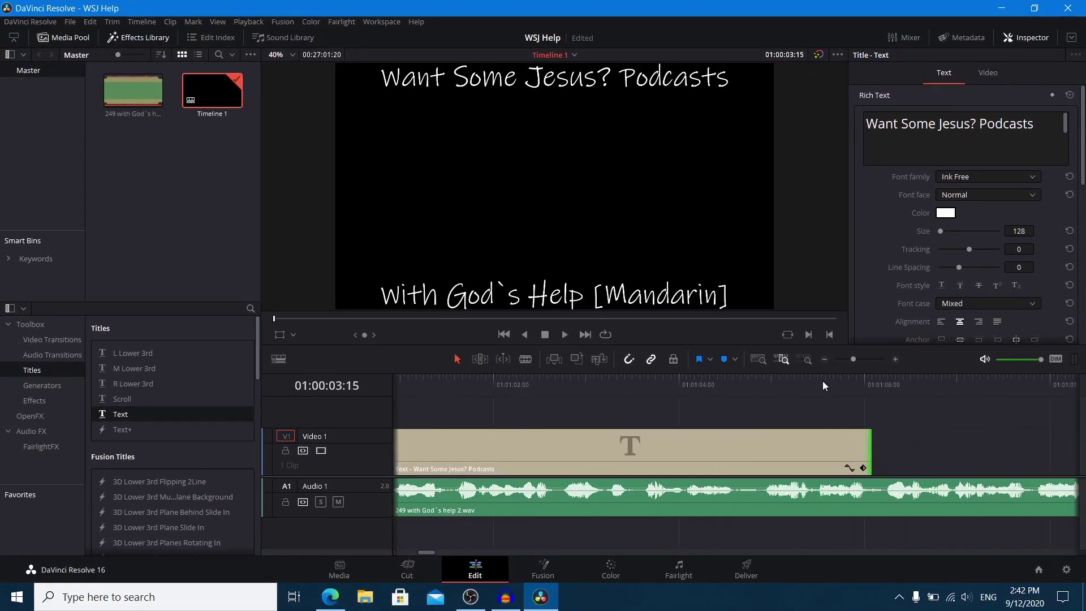
{"action": "left_click", "coordinate": [758, 360]}
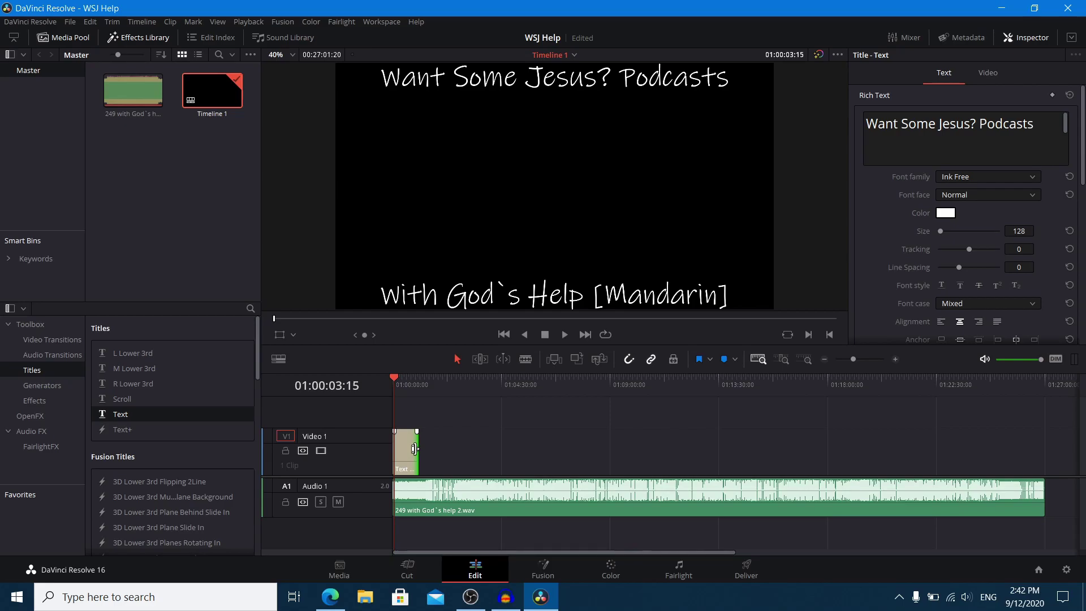
{"action": "left_click_drag", "start_coordinate": [414, 448], "coordinate": [1047, 461]}
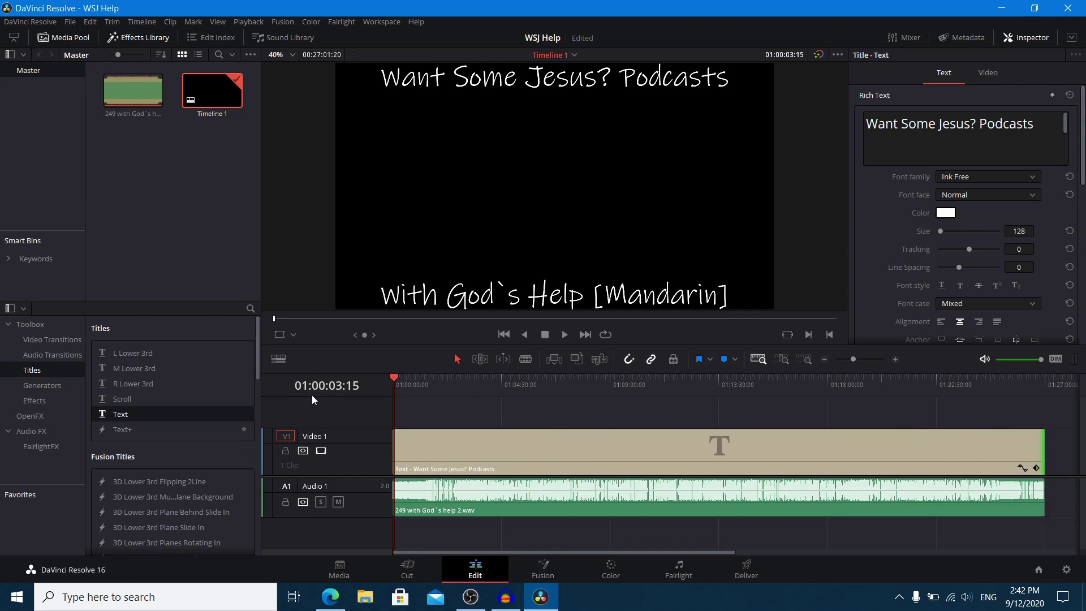
Check the title at several points along the audio's length and return the playhead to the timeline start.
{"action": "left_click", "coordinate": [695, 388]}
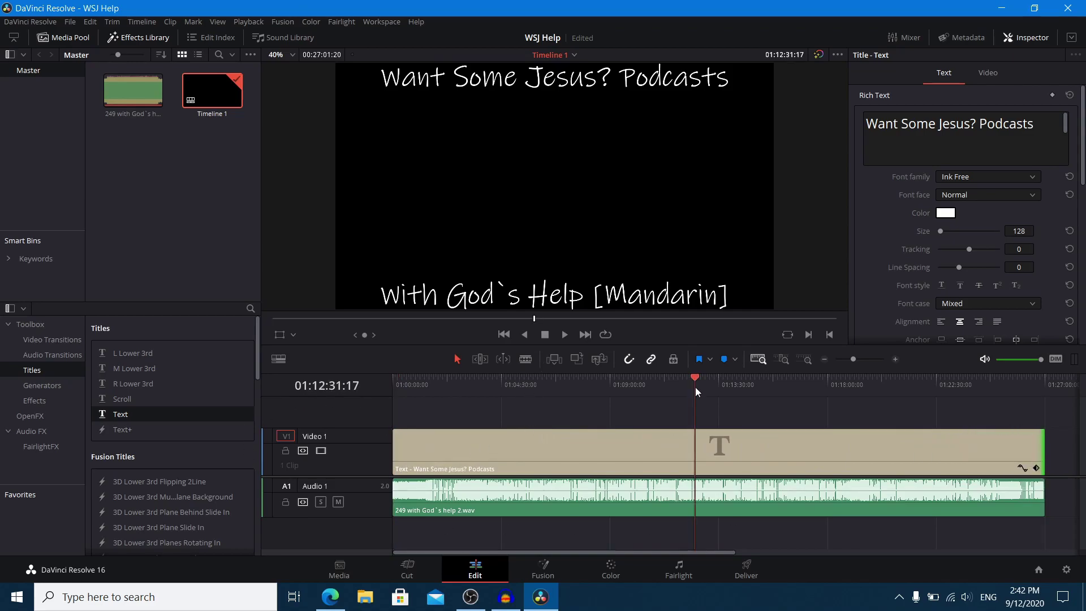
{"action": "left_click", "coordinate": [871, 376]}
{"action": "left_click", "coordinate": [1006, 378]}
{"action": "left_click_drag", "start_coordinate": [1006, 377], "coordinate": [348, 396]}
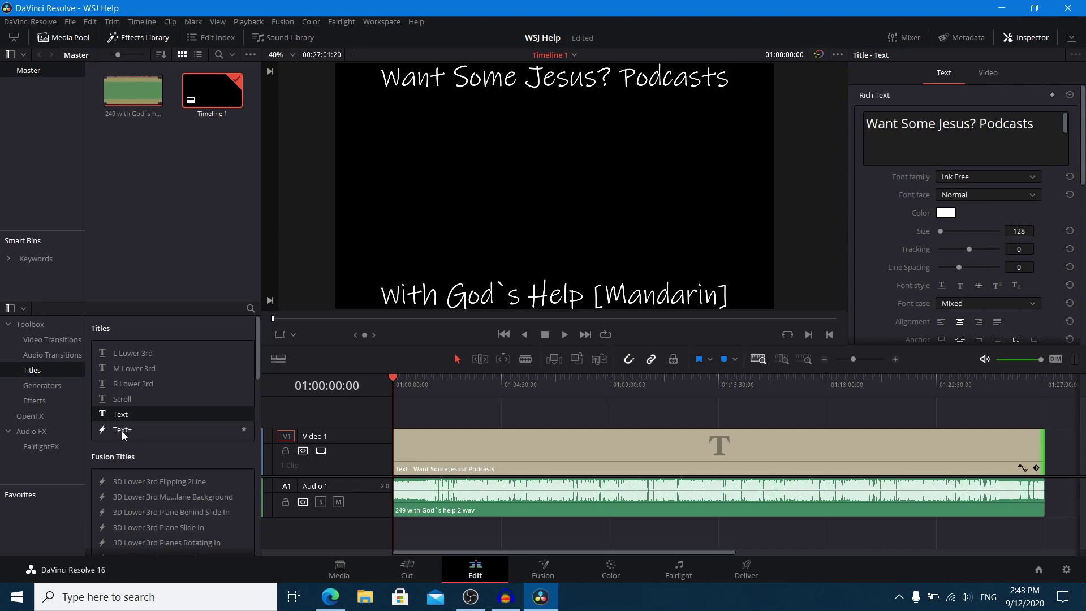
Add a Text+ title at the timeline start on a new track above Video 1 and extend it to about 12 seconds.
{"action": "left_click_drag", "start_coordinate": [116, 430], "coordinate": [401, 420]}
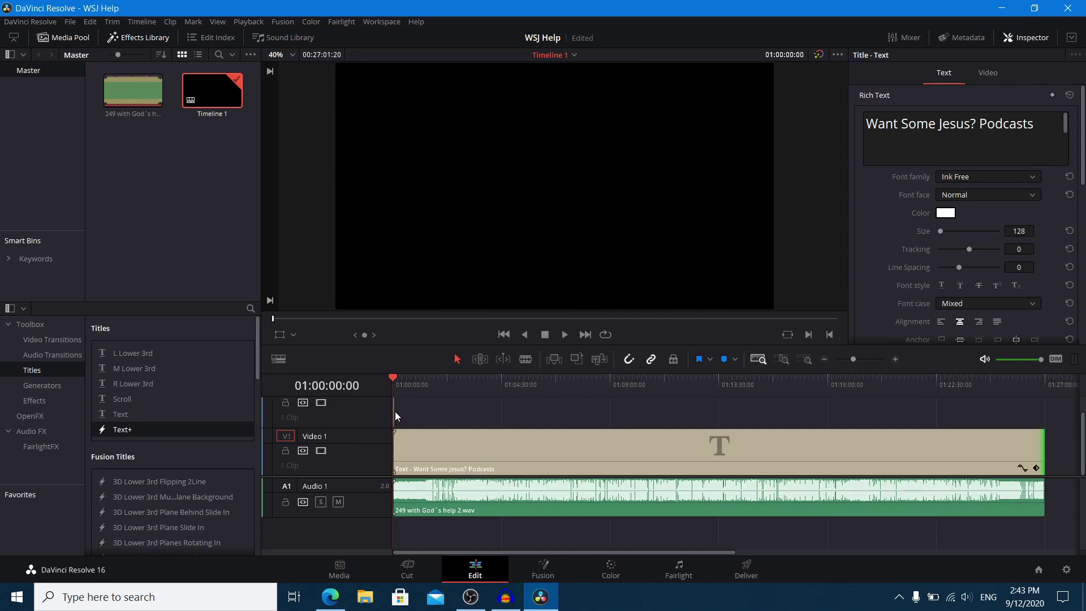
{"action": "left_click", "coordinate": [782, 361]}
{"action": "left_click", "coordinate": [850, 416]}
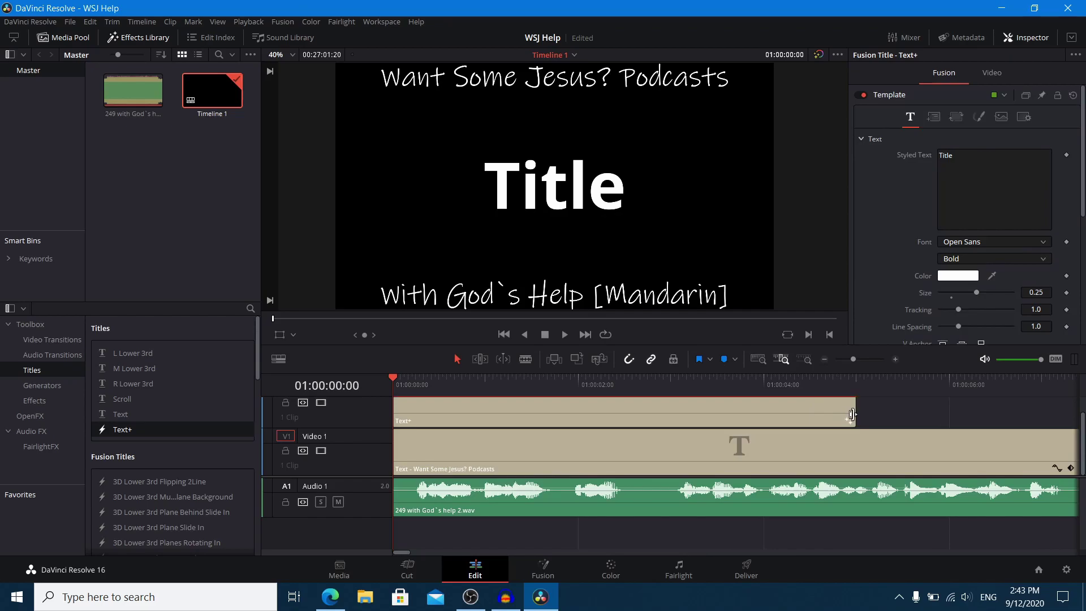
{"action": "left_click_drag", "start_coordinate": [855, 416], "coordinate": [664, 419]}
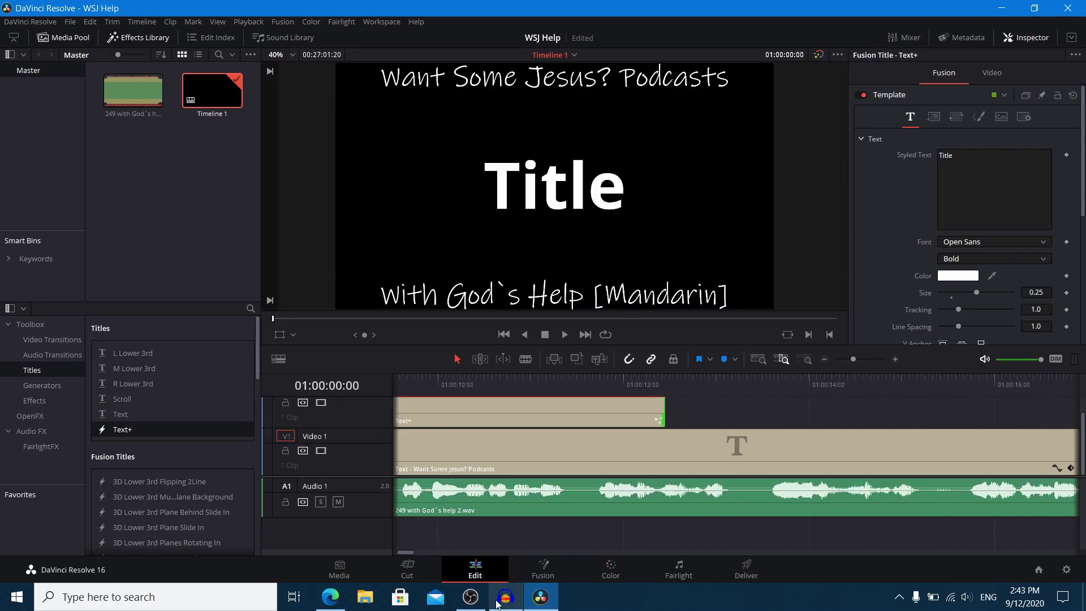
{"action": "left_click", "coordinate": [458, 604]}
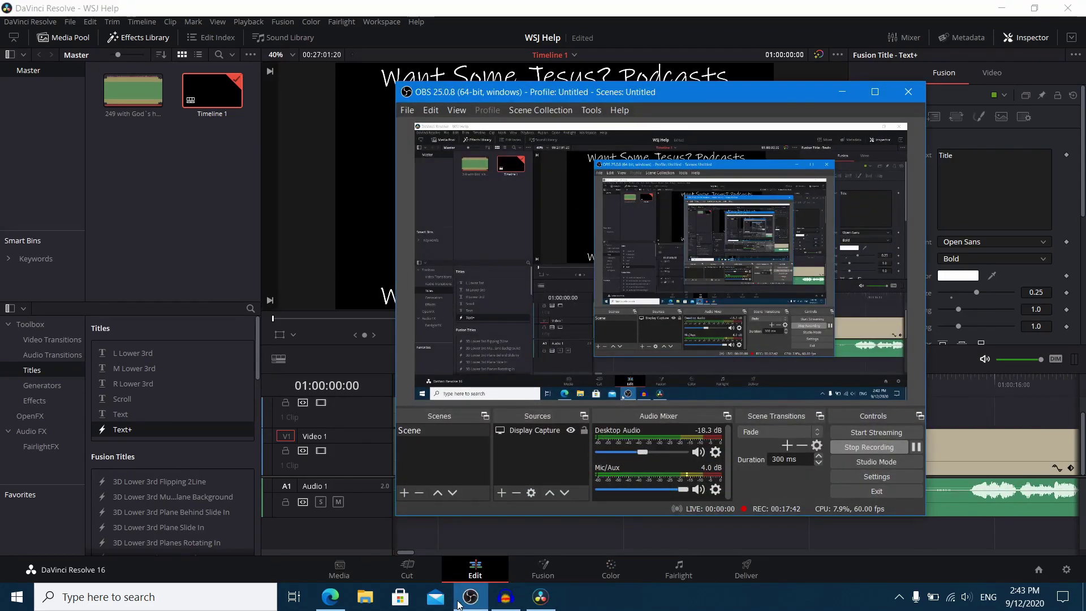
{"action": "left_click", "coordinate": [459, 604]}
Select the Text+ clip and clear its placeholder text.
{"action": "left_click", "coordinate": [632, 419]}
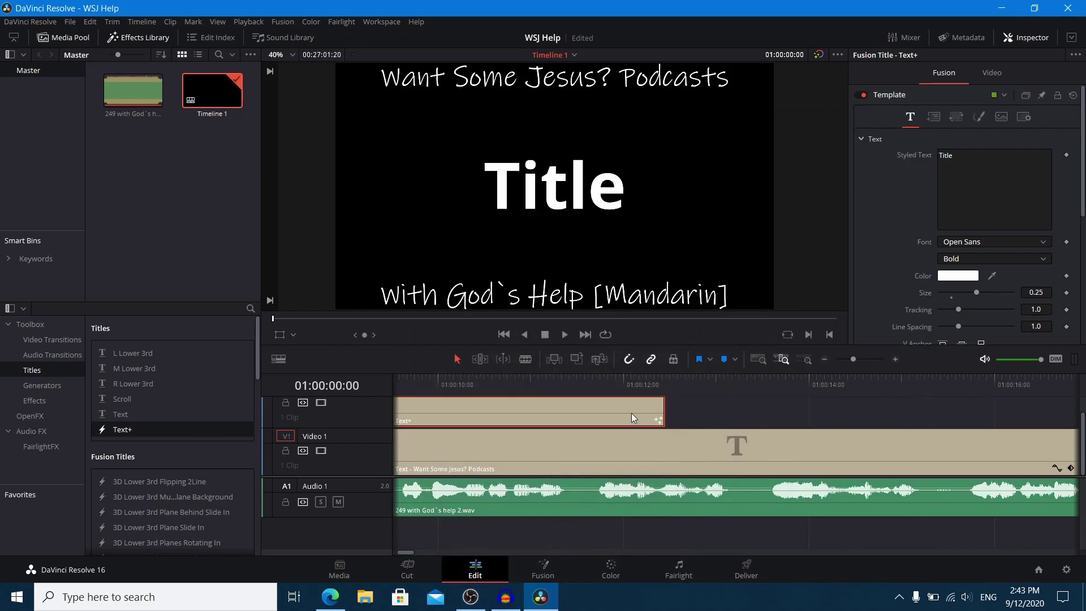
{"action": "left_click", "coordinate": [980, 157]}
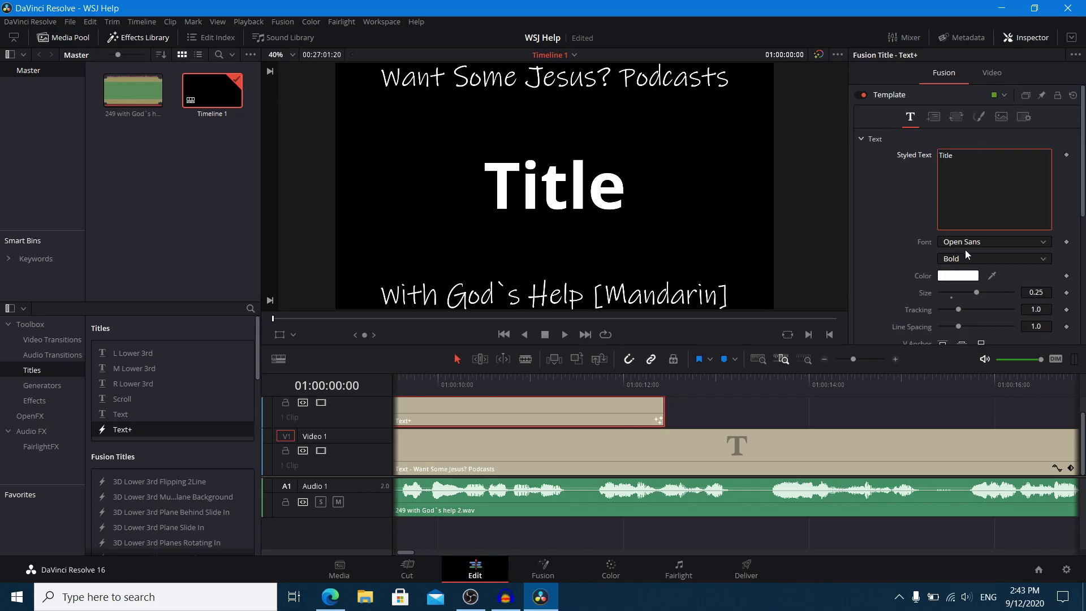
{"action": "key", "text": "ctrl+a"}
{"action": "type", "text": "M"}
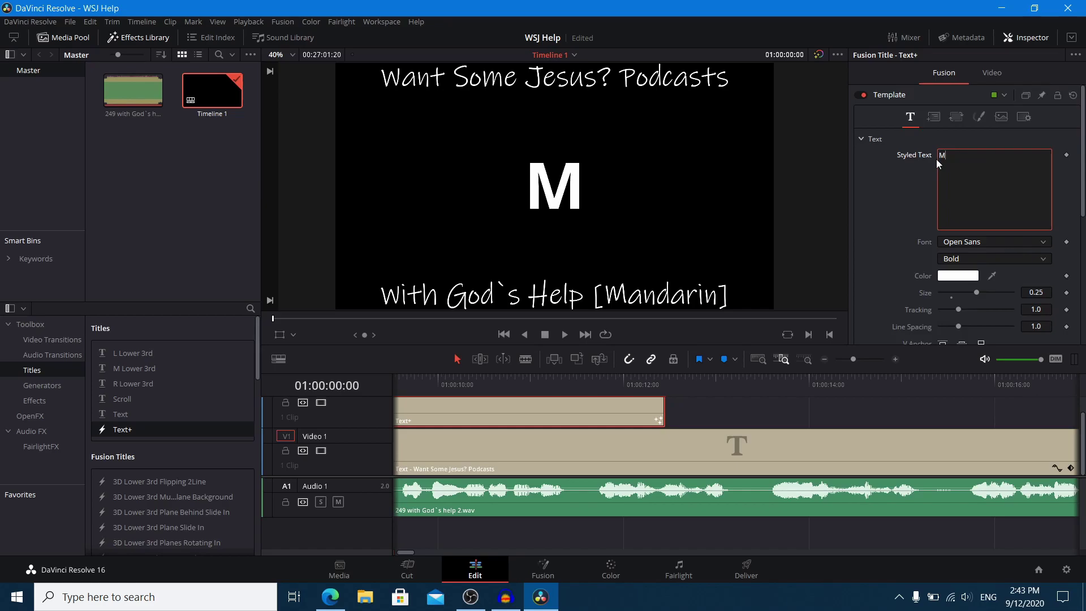
{"action": "type", "text": "r"}
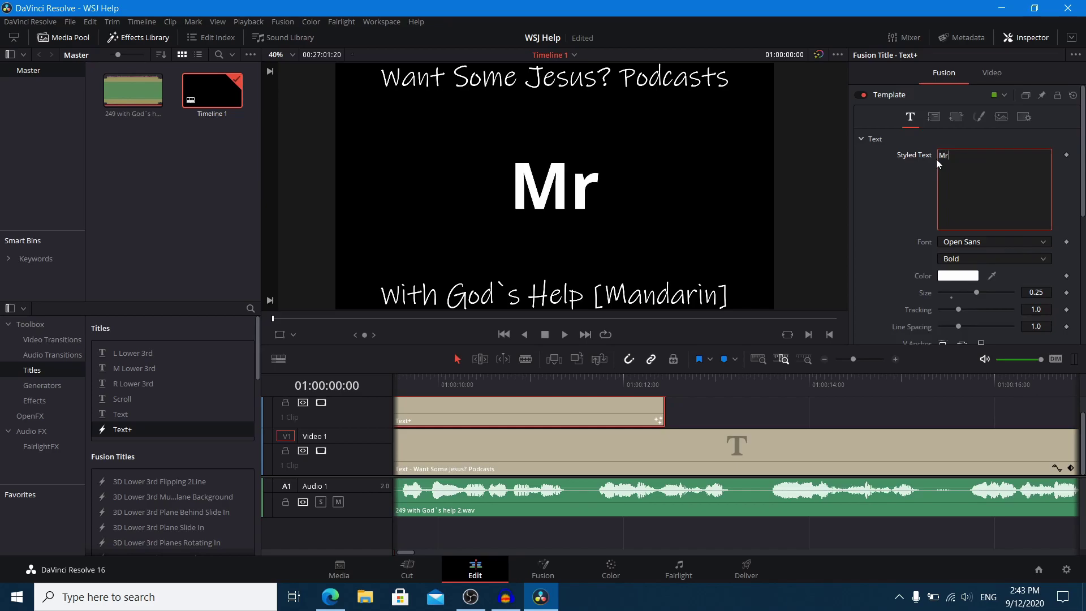
{"action": "key", "text": "BackSpace"}
{"action": "key", "text": "BackSpace"}
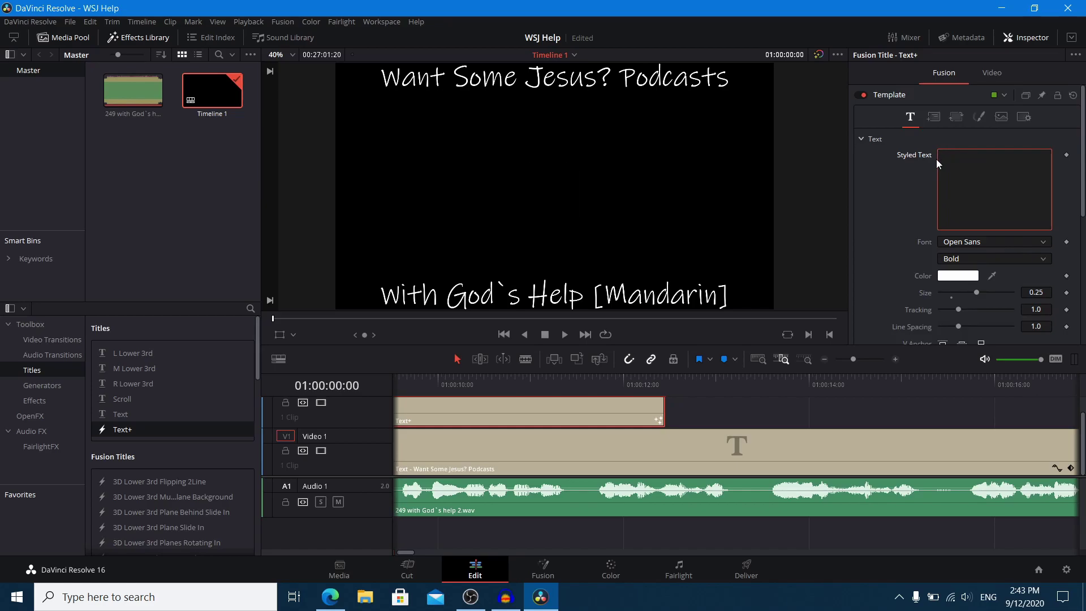
Set the Text+ title's font to Ink Free.
{"action": "left_click", "coordinate": [956, 242]}
{"action": "scroll", "coordinate": [963, 304], "scroll_direction": "up", "scroll_amount": 8}
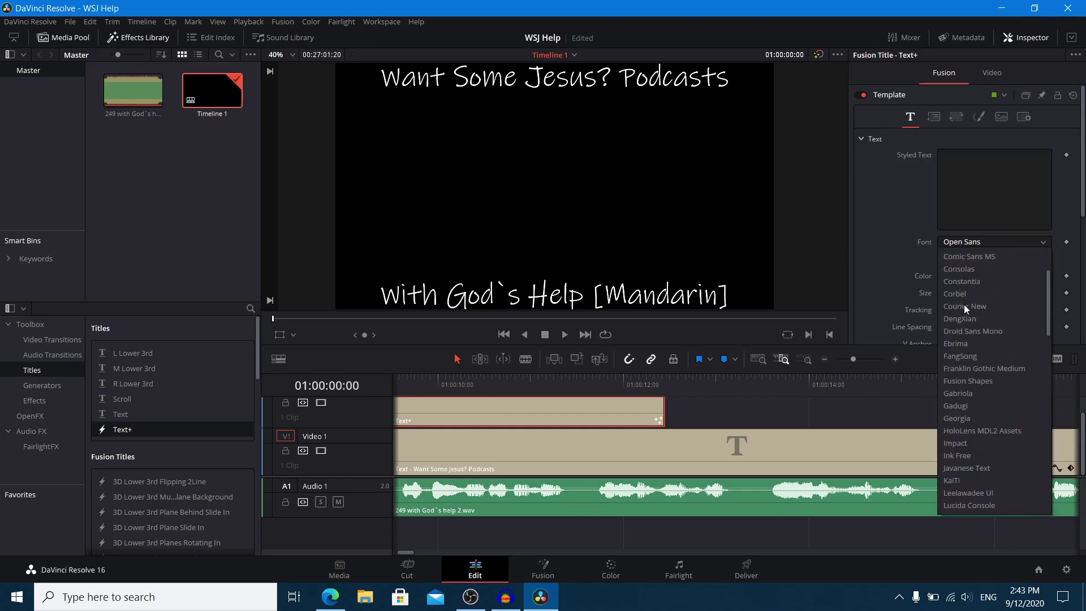
{"action": "left_click", "coordinate": [972, 456]}
Enter the speaker's name with its "Mr." prefix as the Text+ title's styled text.
{"action": "left_click", "coordinate": [1003, 175]}
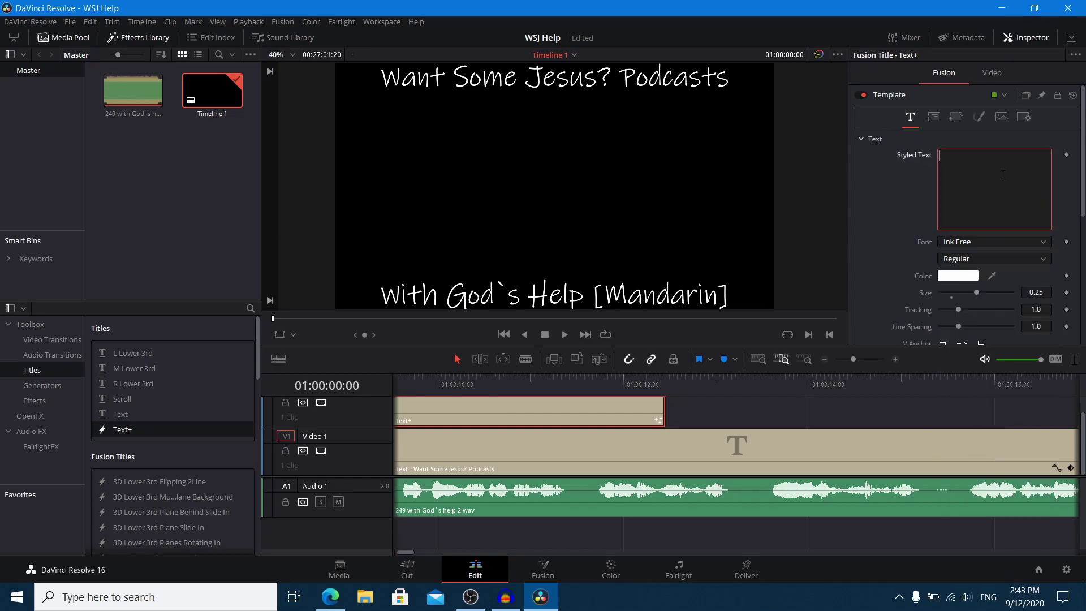
{"action": "type", "text": "Mr. E"}
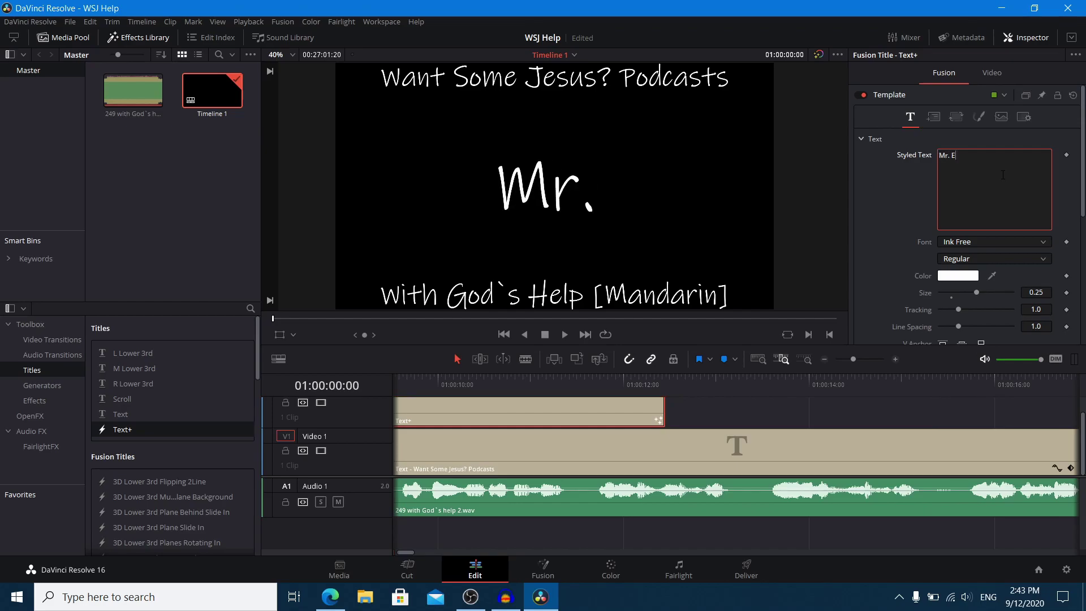
{"action": "type", "text": "ji"}
{"action": "key", "text": "BackSpace"}
{"action": "key", "text": "BackSpace"}
{"action": "type", "text": "l"}
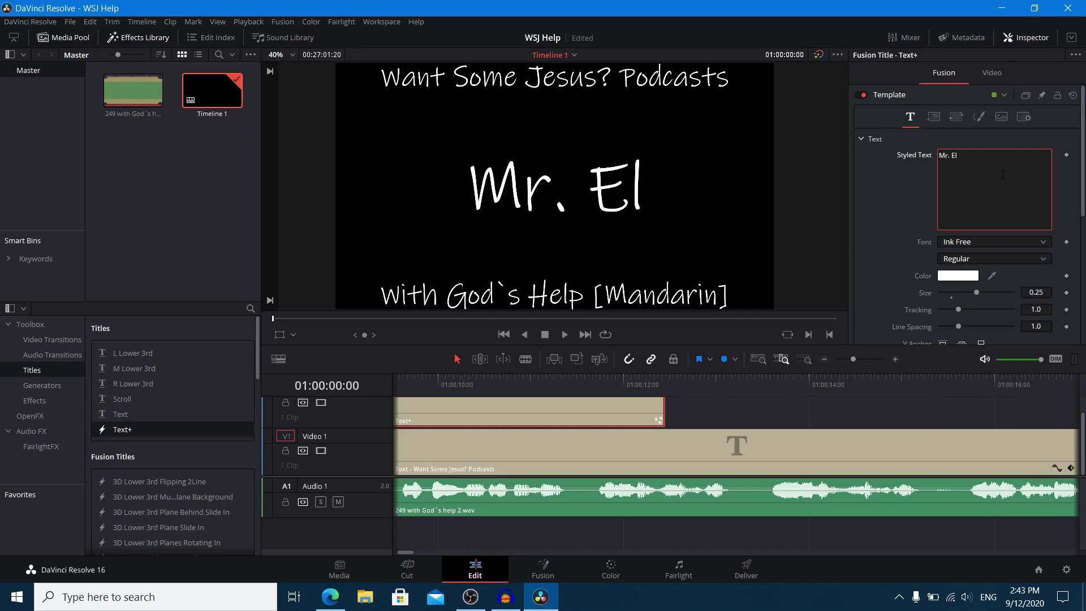
{"action": "type", "text": "ijah"}
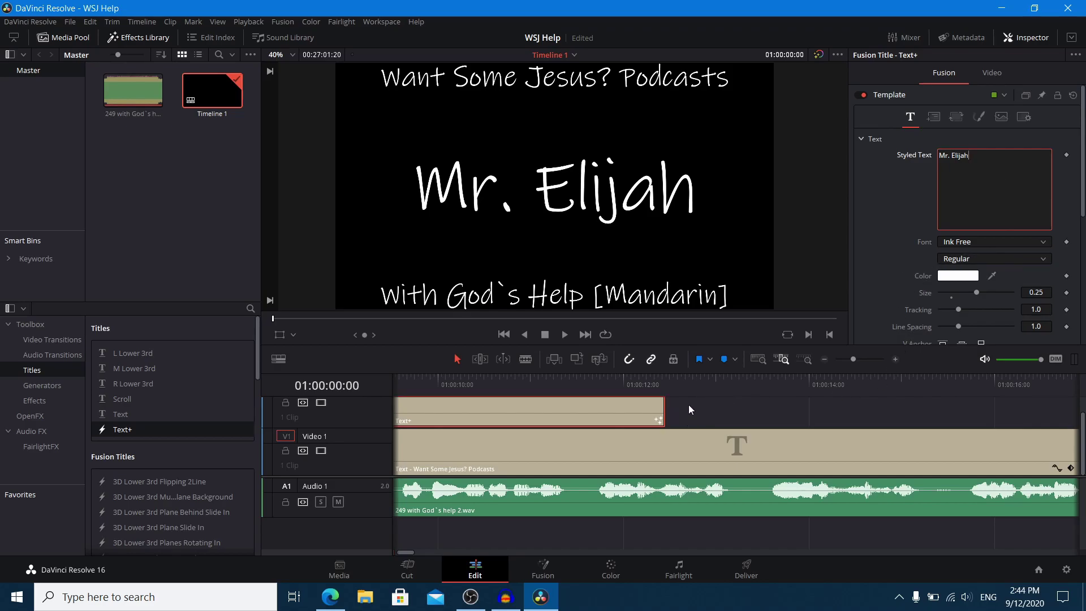
Extend the Text+ clip to the end of the audio and return the playhead to the timeline start.
{"action": "left_click_drag", "start_coordinate": [663, 413], "coordinate": [1083, 441]}
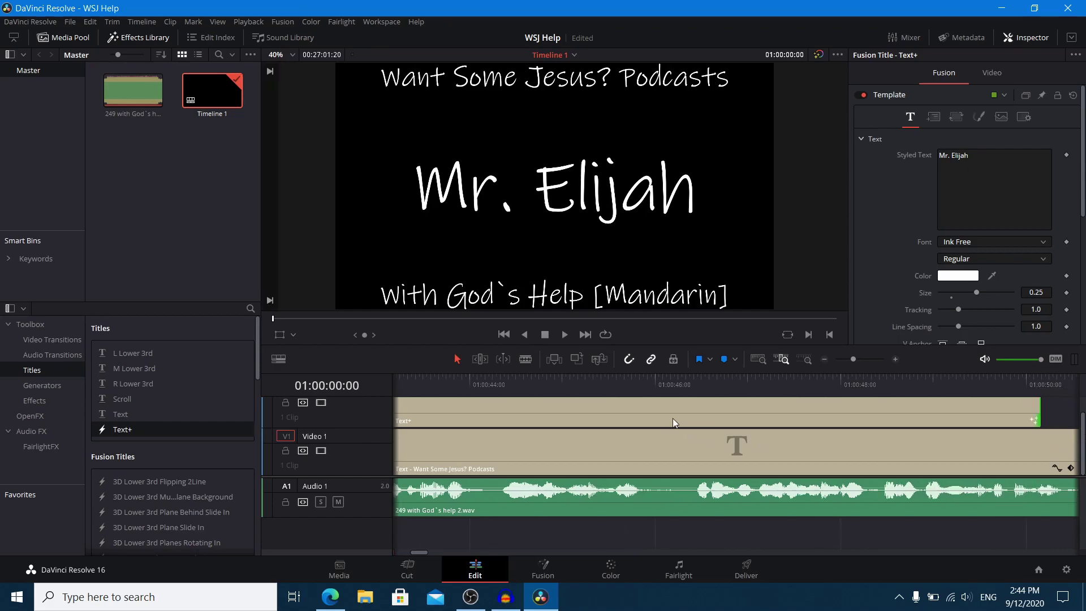
{"action": "left_click", "coordinate": [758, 361]}
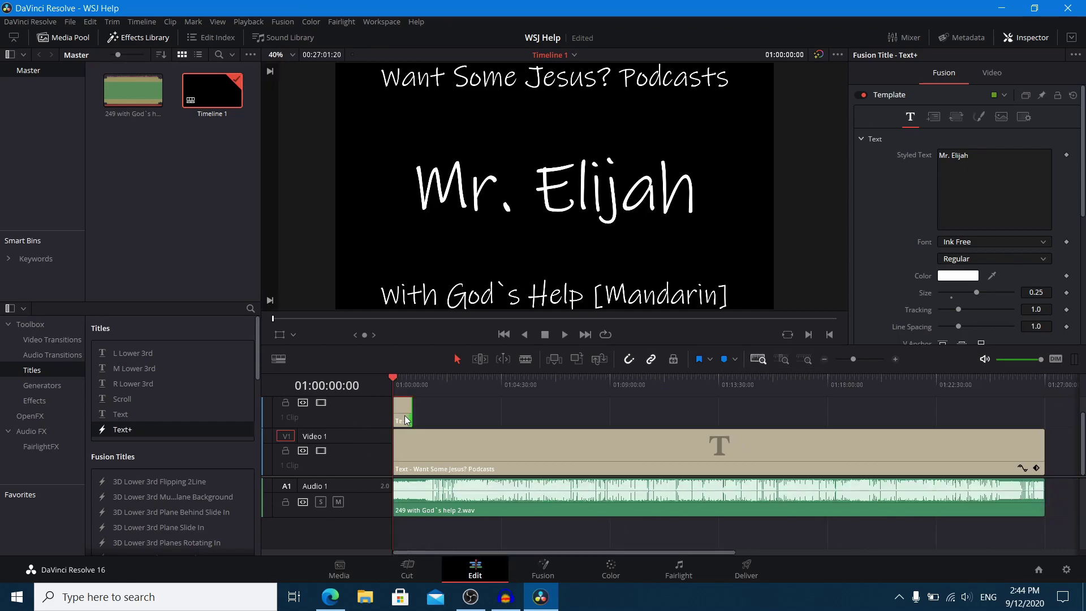
{"action": "left_click_drag", "start_coordinate": [409, 416], "coordinate": [1039, 419]}
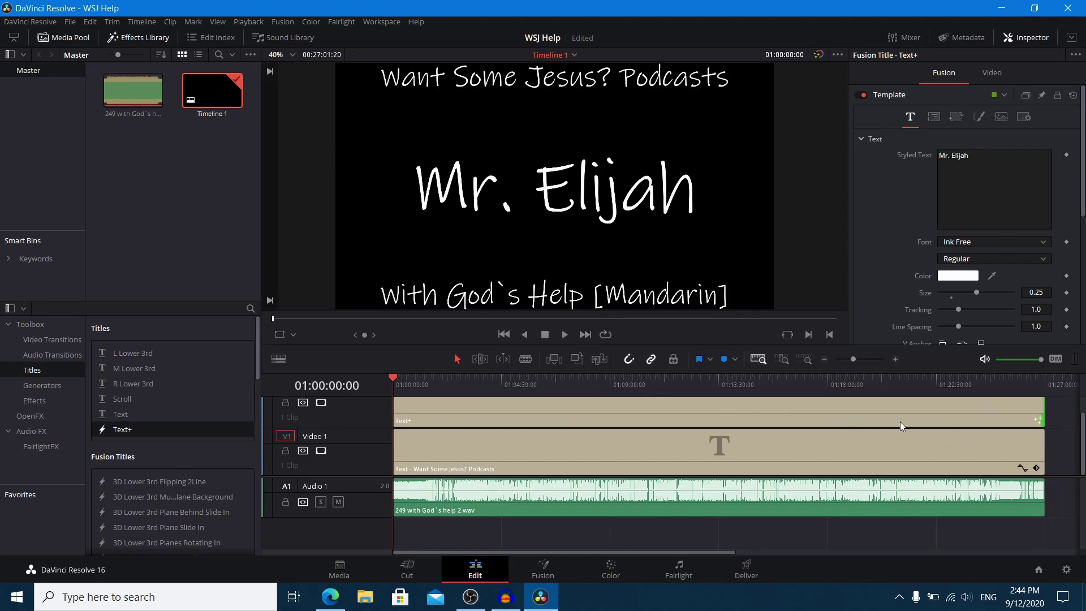
{"action": "left_click", "coordinate": [520, 383]}
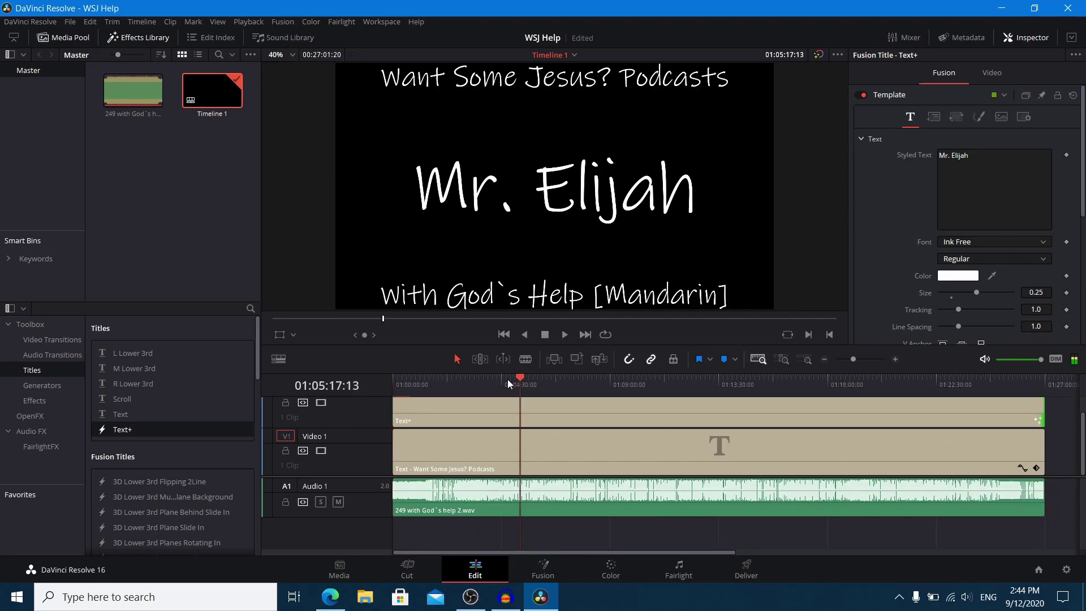
{"action": "left_click_drag", "start_coordinate": [520, 377], "coordinate": [381, 386]}
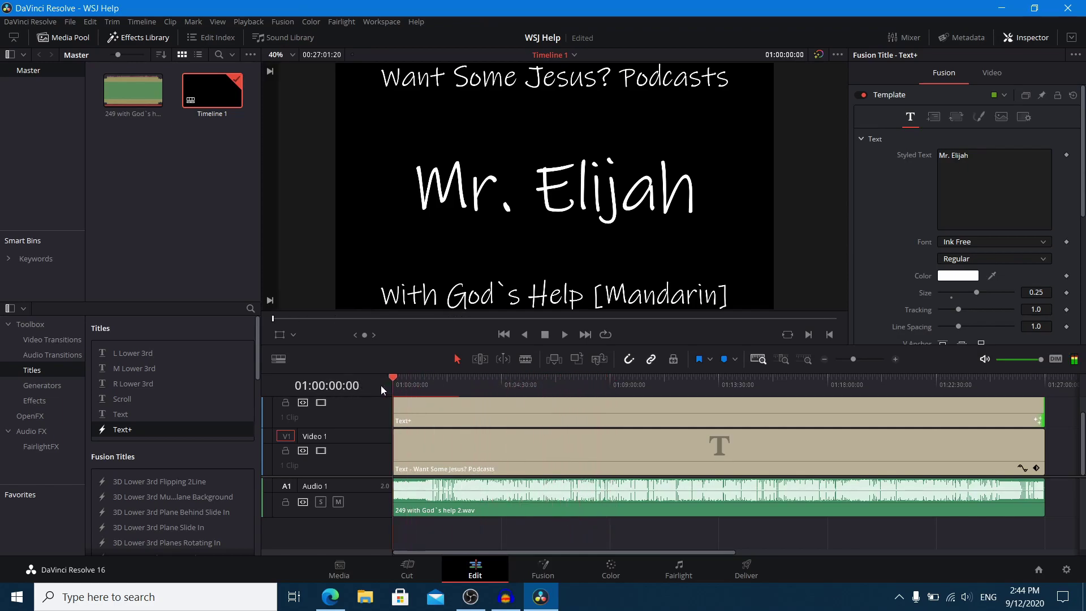
Open the Text+ clip in Fusion and modify its Size parameter with Audio (WAV).
{"action": "left_click", "coordinate": [461, 419]}
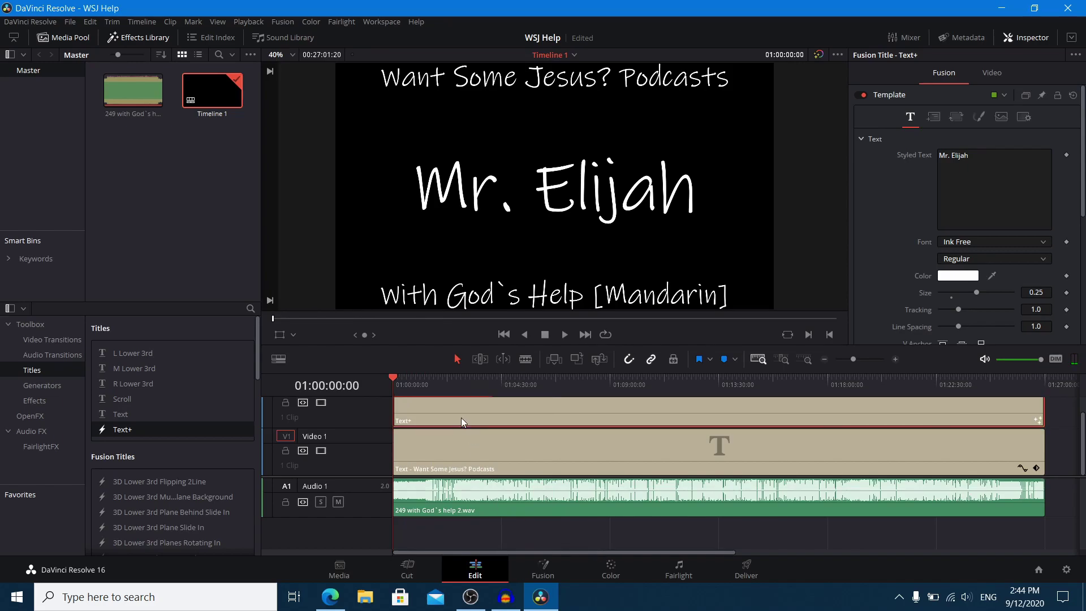
{"action": "left_click", "coordinate": [542, 568]}
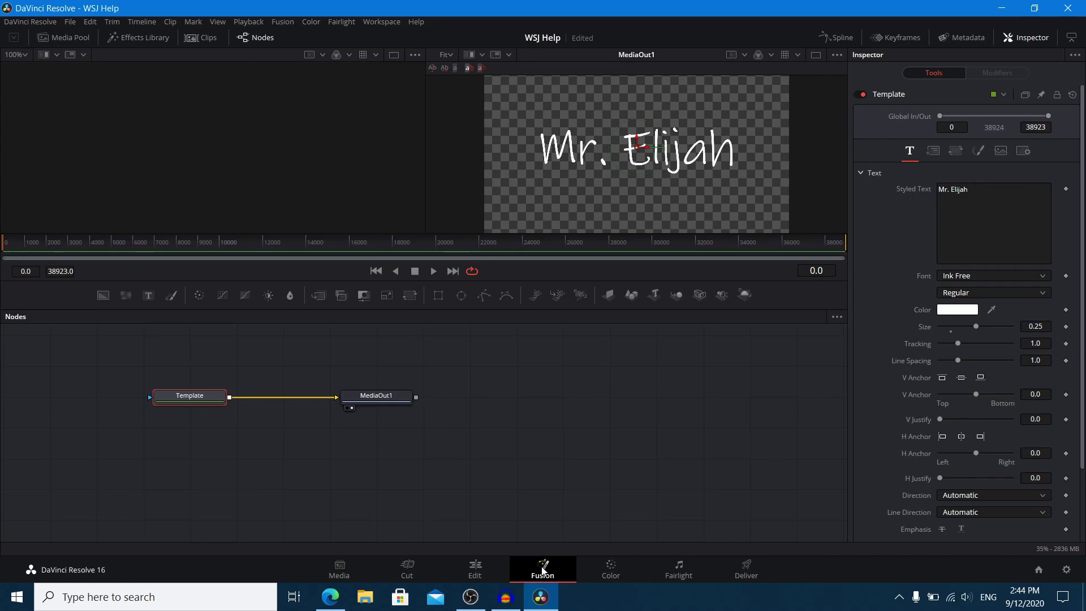
{"action": "right_click", "coordinate": [925, 327]}
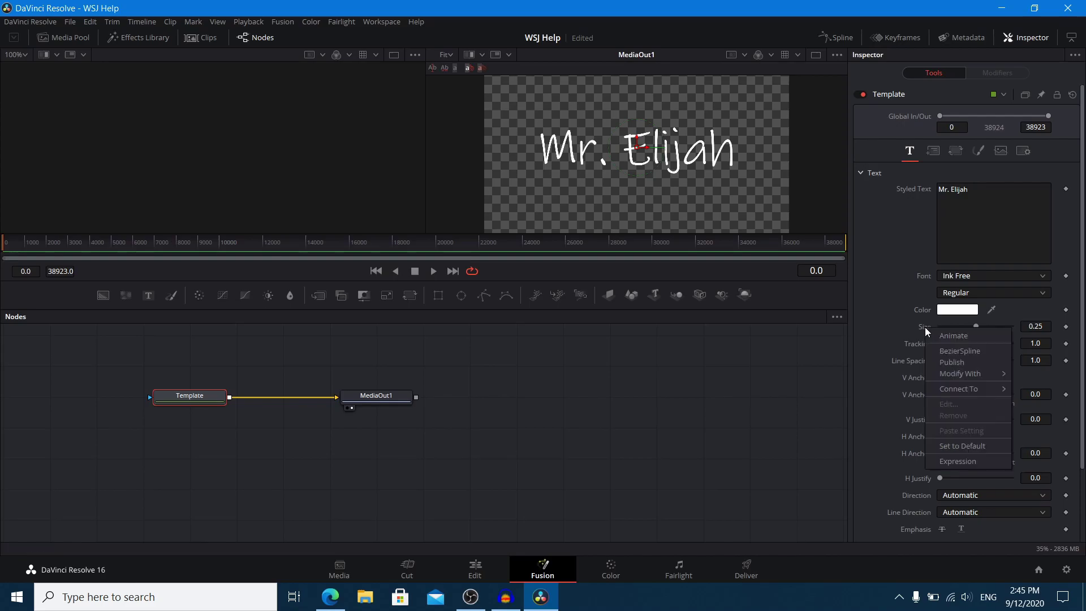
{"action": "mouse_move", "coordinate": [944, 373]}
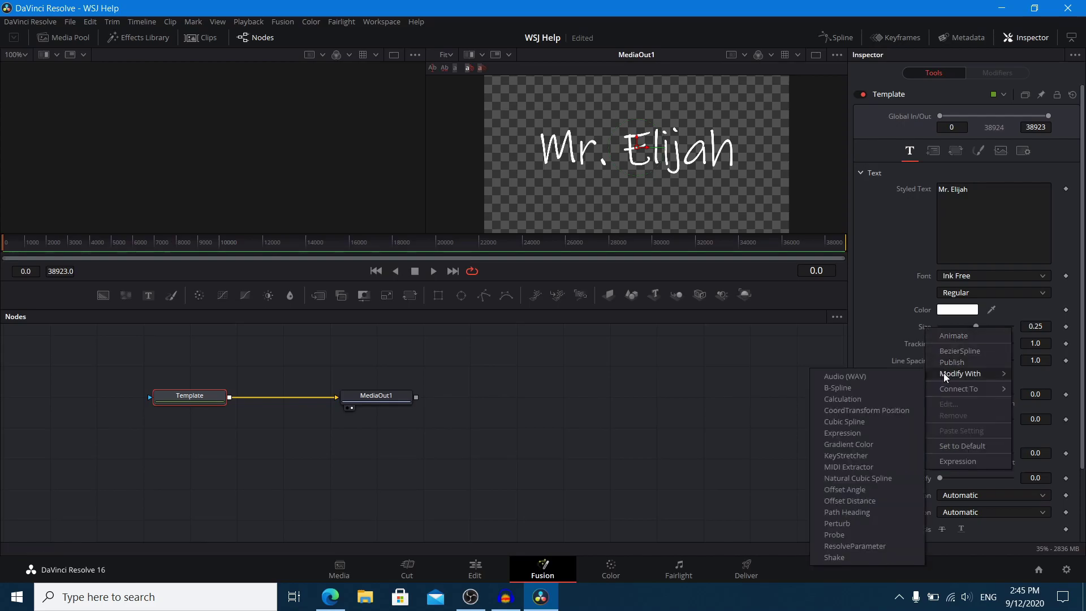
{"action": "left_click", "coordinate": [872, 381]}
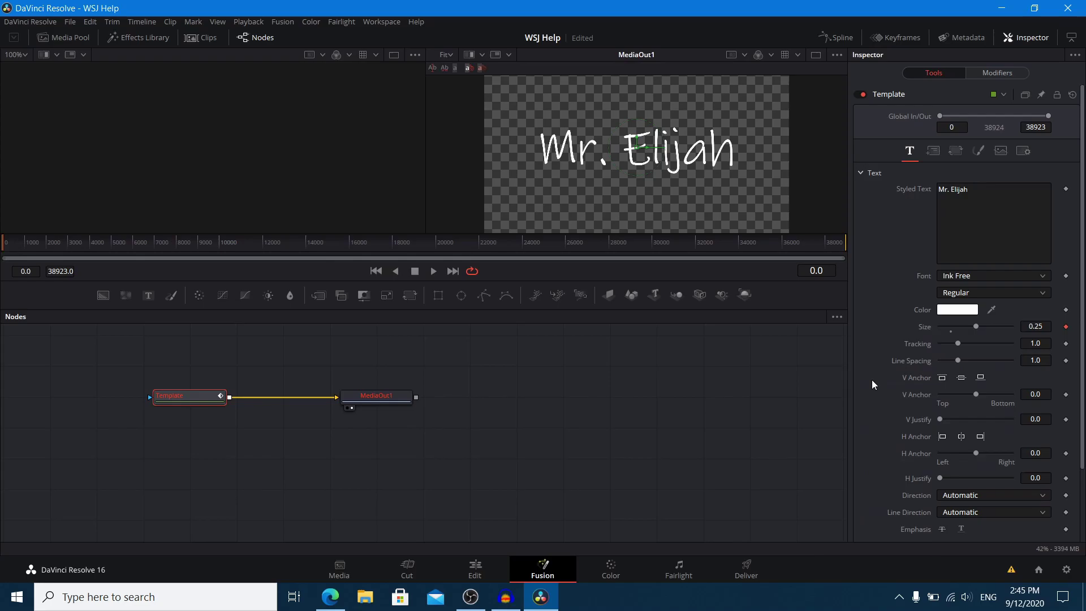
Load the file "249 with God`s help 2" as the AudioWAV modifier's wave file and reload the sample.
{"action": "left_click", "coordinate": [997, 73]}
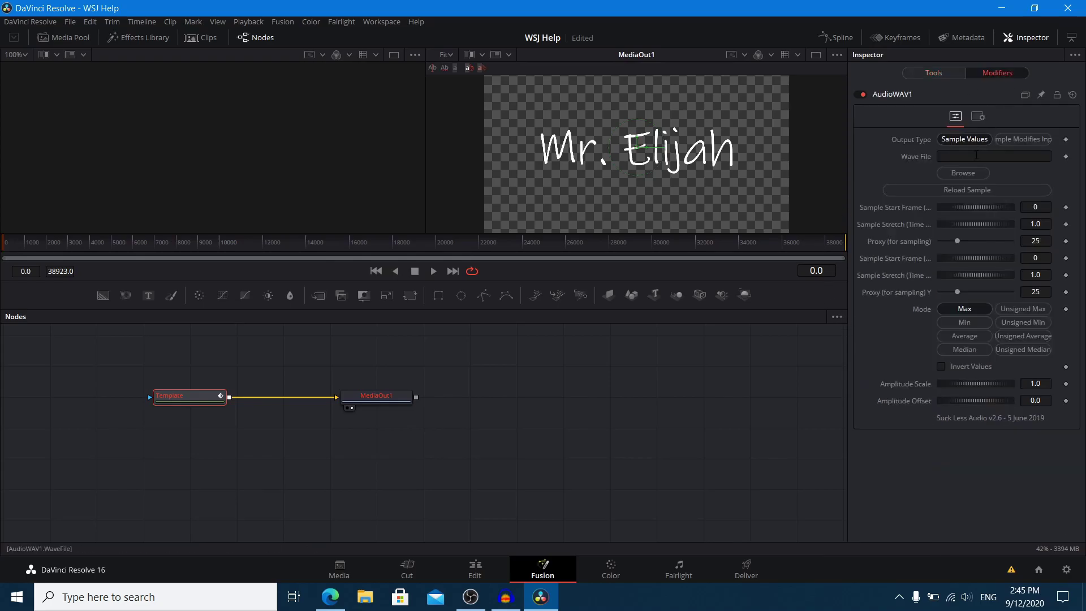
{"action": "left_click", "coordinate": [976, 176]}
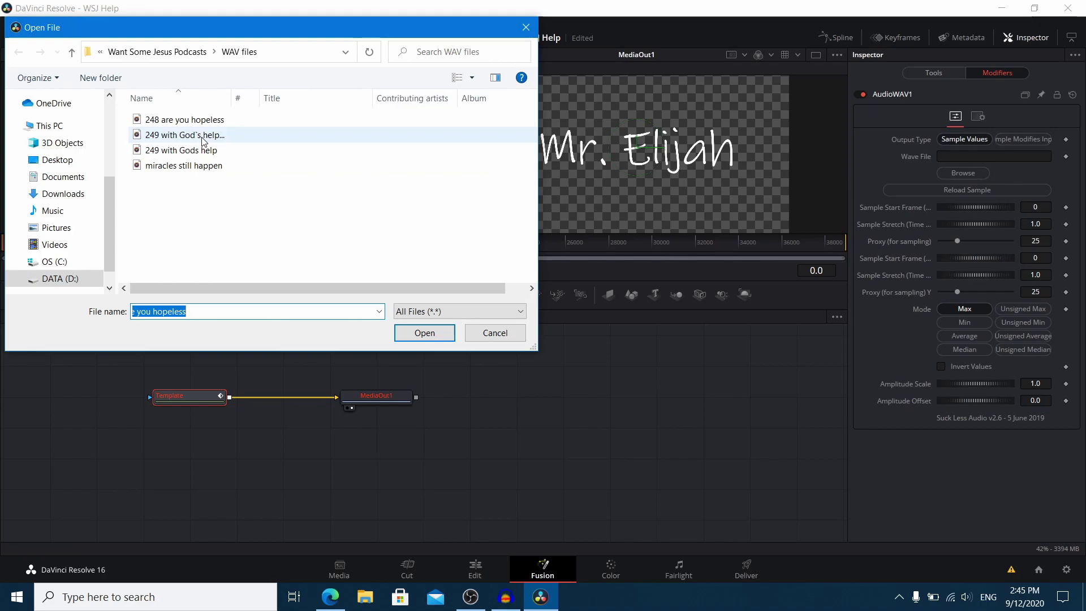
{"action": "left_click", "coordinate": [204, 138]}
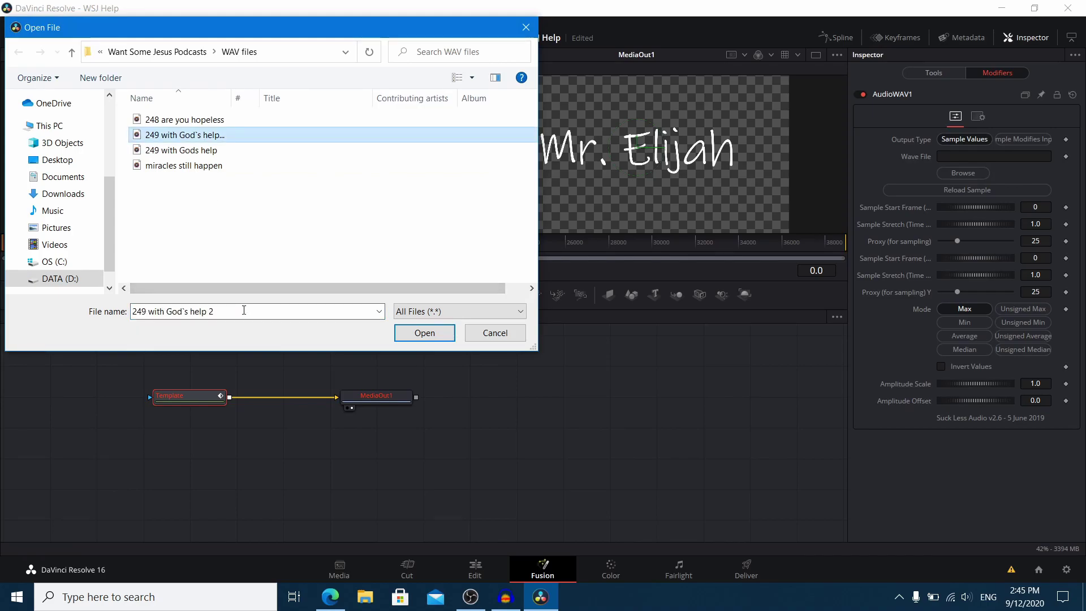
{"action": "left_click", "coordinate": [451, 335]}
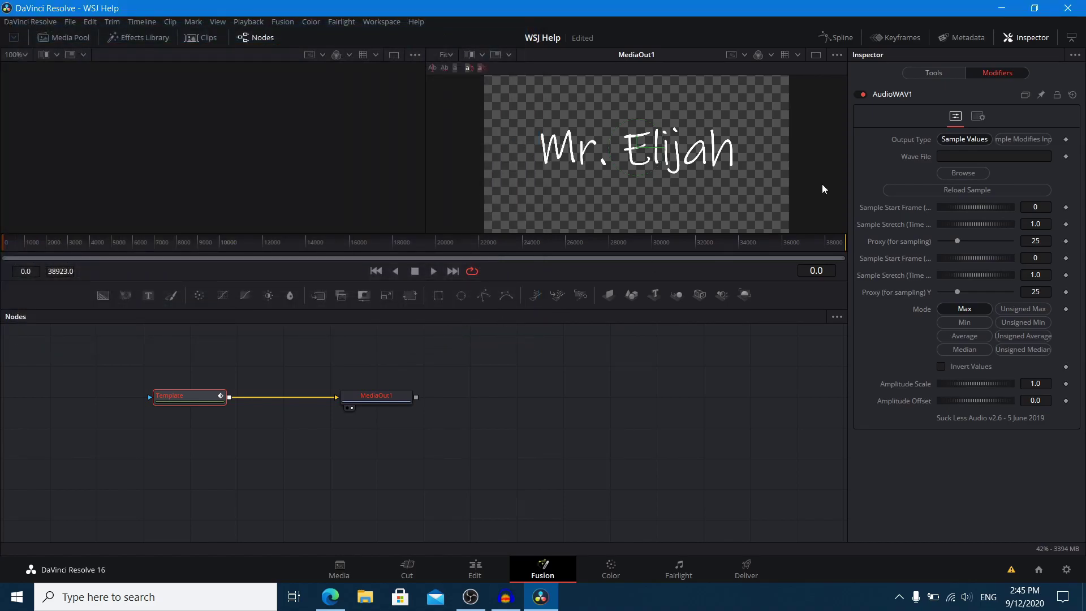
{"action": "left_click", "coordinate": [992, 188]}
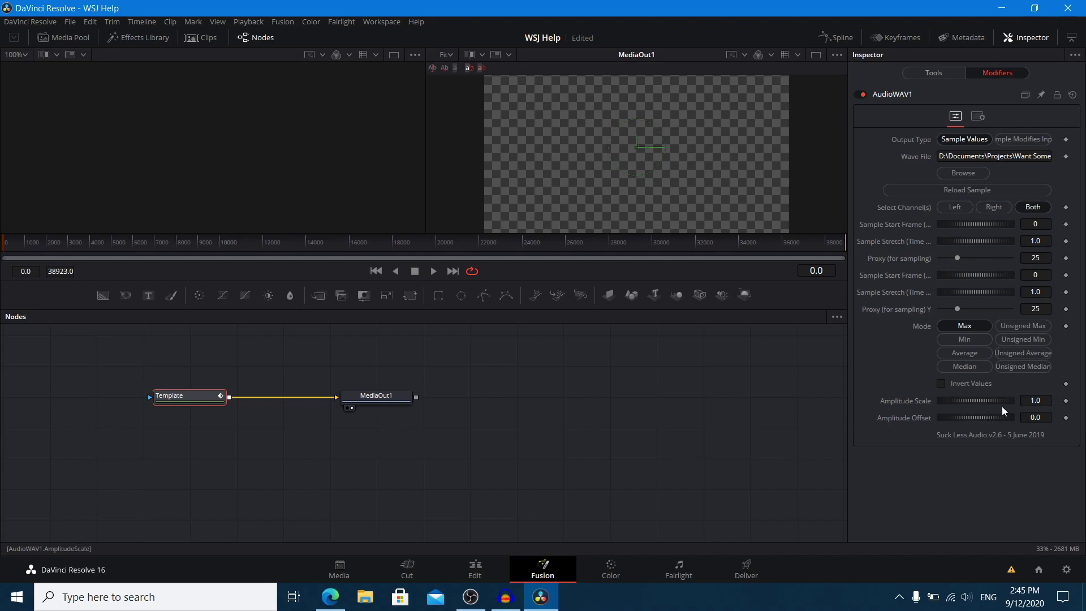
Set the audio modifier's Mode to Unsigned Median and preview the title from around frame 12129.
{"action": "left_click", "coordinate": [1028, 368]}
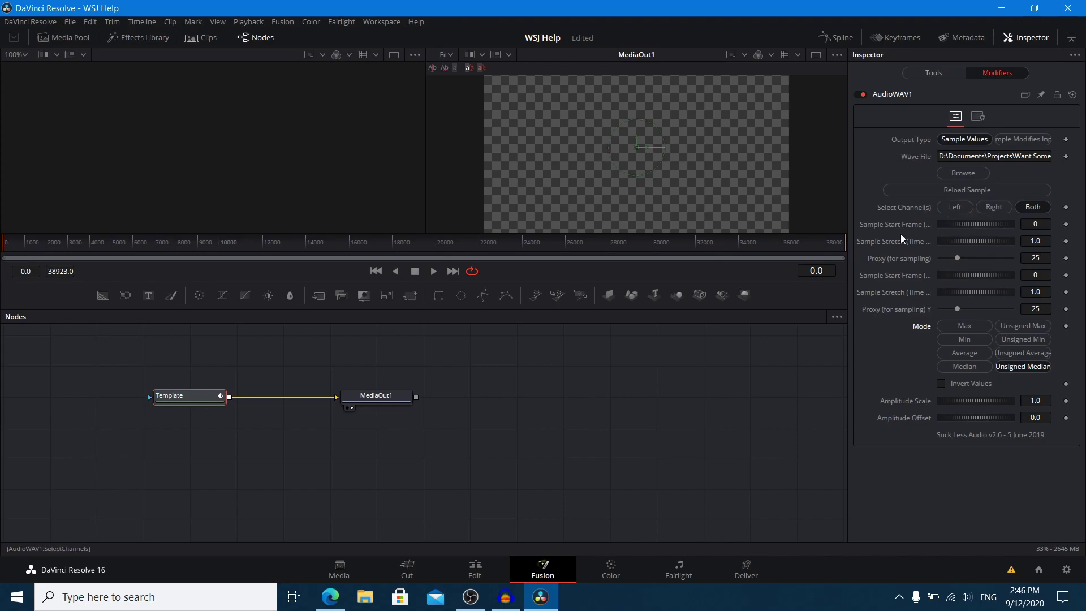
{"action": "left_click", "coordinate": [266, 246]}
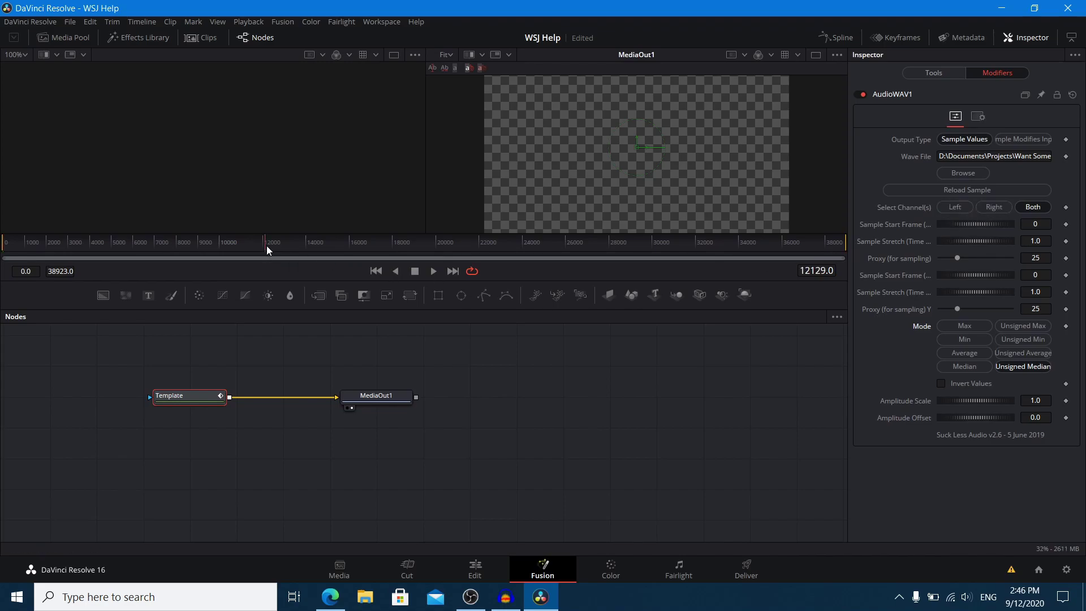
{"action": "left_click", "coordinate": [436, 274]}
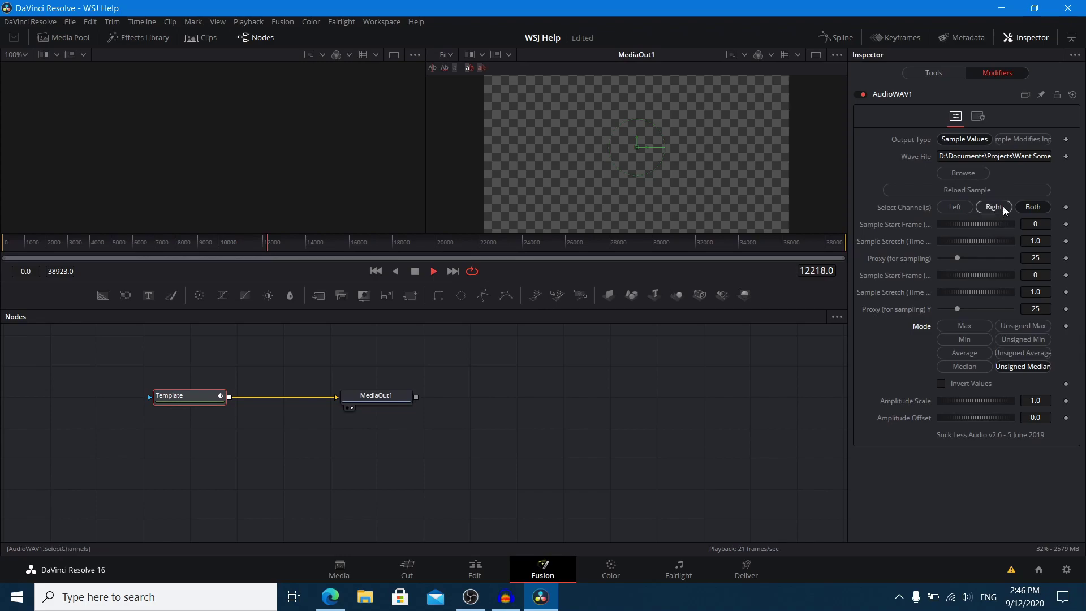
{"action": "left_click", "coordinate": [415, 271]}
Test the modifier with the Right channel, switch Select Channel(s) to Left, and preview the title's reaction.
{"action": "left_click", "coordinate": [1006, 208]}
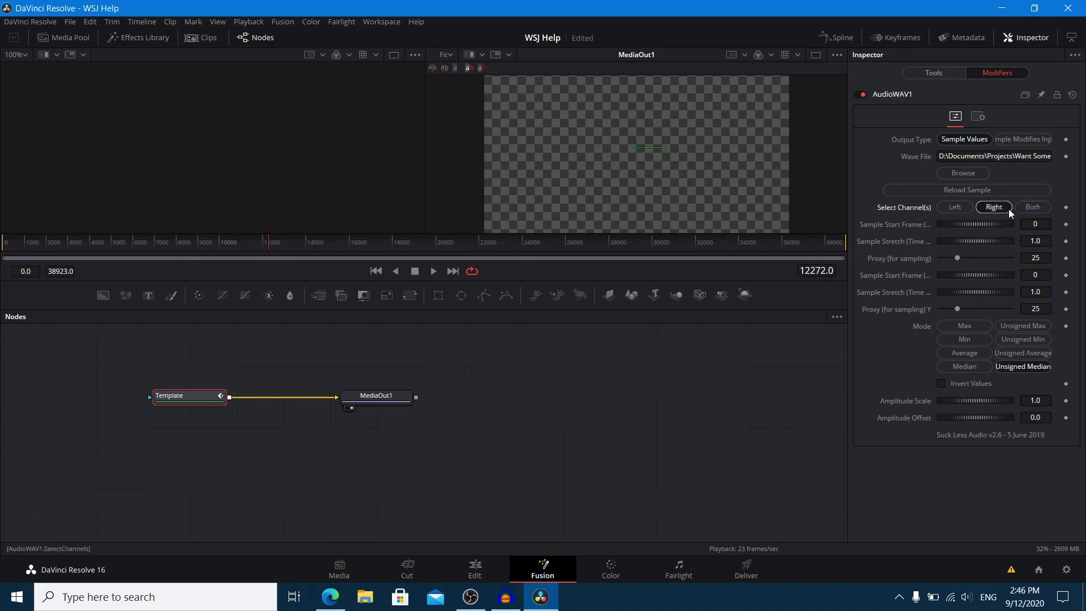
{"action": "left_click", "coordinate": [433, 271]}
{"action": "left_click", "coordinate": [415, 271]}
{"action": "left_click", "coordinate": [956, 207]}
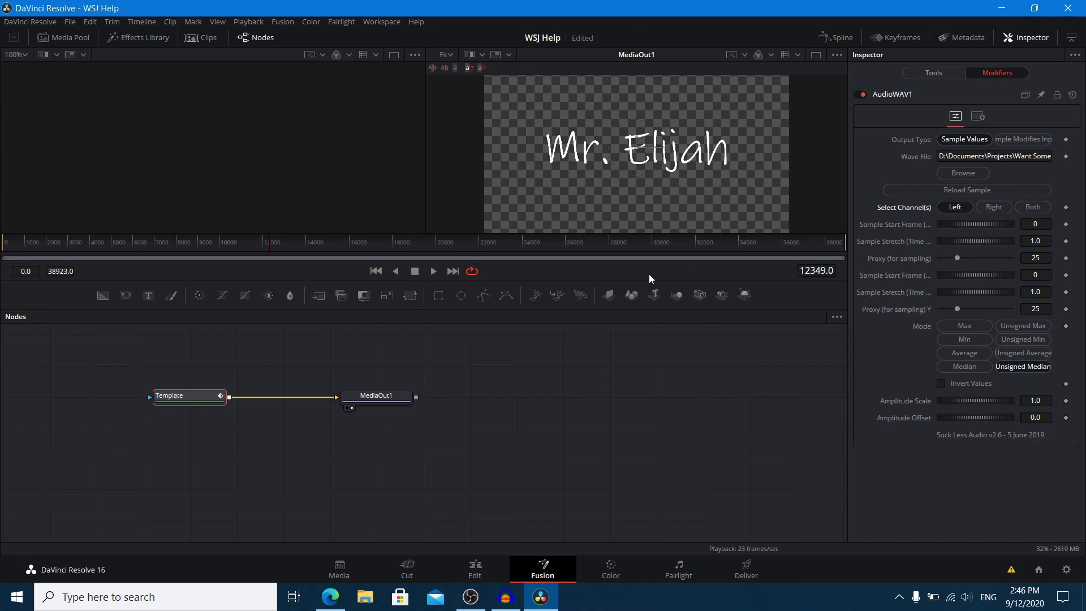
{"action": "left_click", "coordinate": [433, 271]}
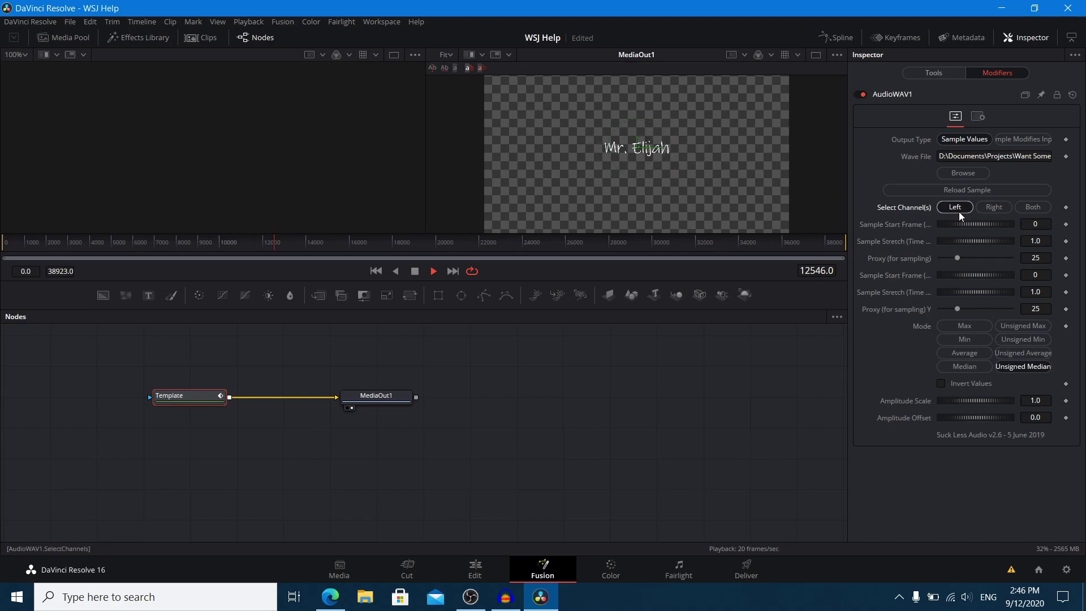
{"action": "left_click", "coordinate": [417, 273]}
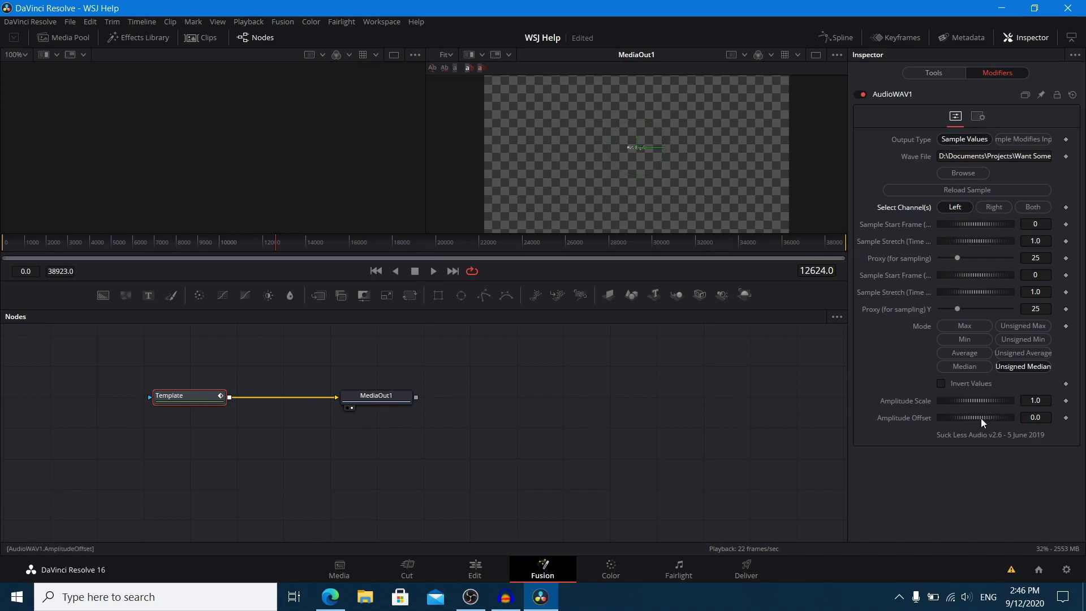
Try an Amplitude Offset of 0.29 on the audio modifier and reset it to 0.
{"action": "left_click_drag", "start_coordinate": [976, 418], "coordinate": [980, 416]}
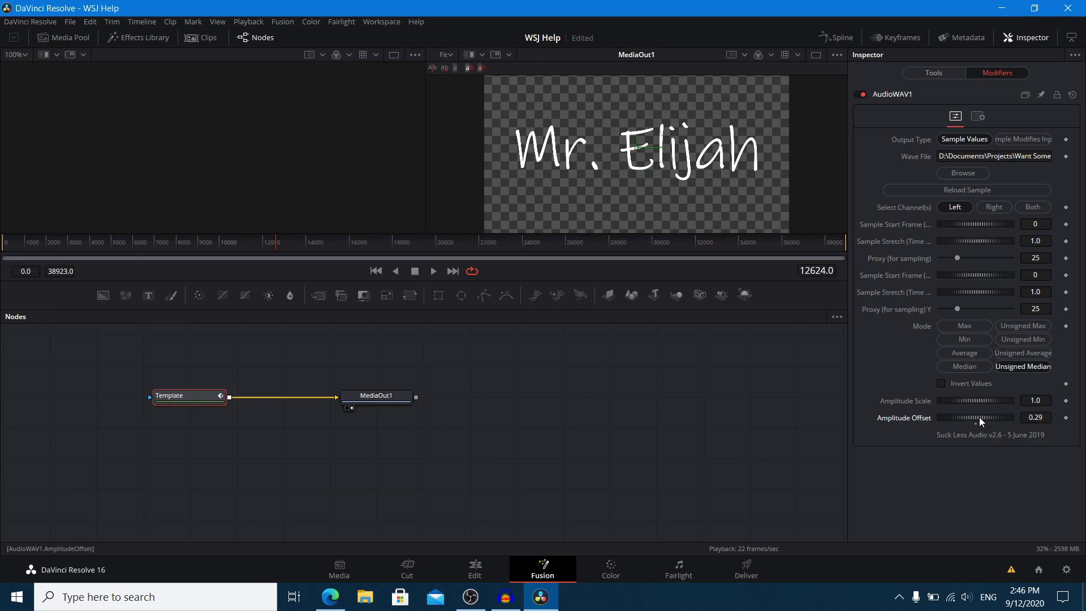
{"action": "left_click", "coordinate": [1046, 417]}
{"action": "key", "text": "BackSpace"}
{"action": "key", "text": "BackSpace"}
{"action": "key", "text": "BackSpace"}
{"action": "key", "text": "BackSpace"}
{"action": "type", "text": "0"}
{"action": "key", "text": "Tab"}
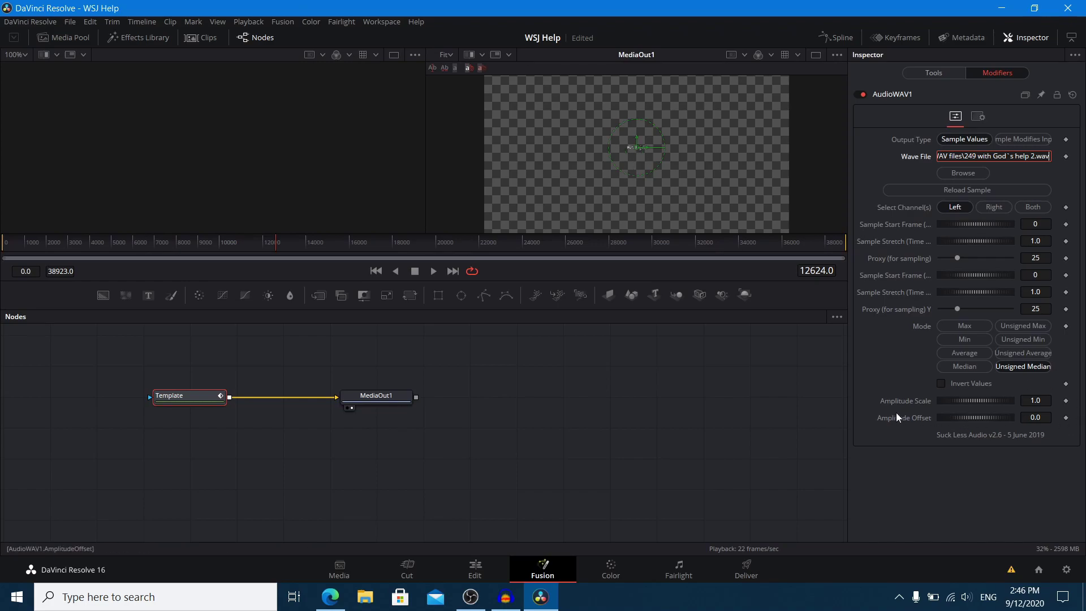
Set the audio modifier's Amplitude Offset to 0.254 and preview the title.
{"action": "left_click_drag", "start_coordinate": [952, 417], "coordinate": [956, 418]}
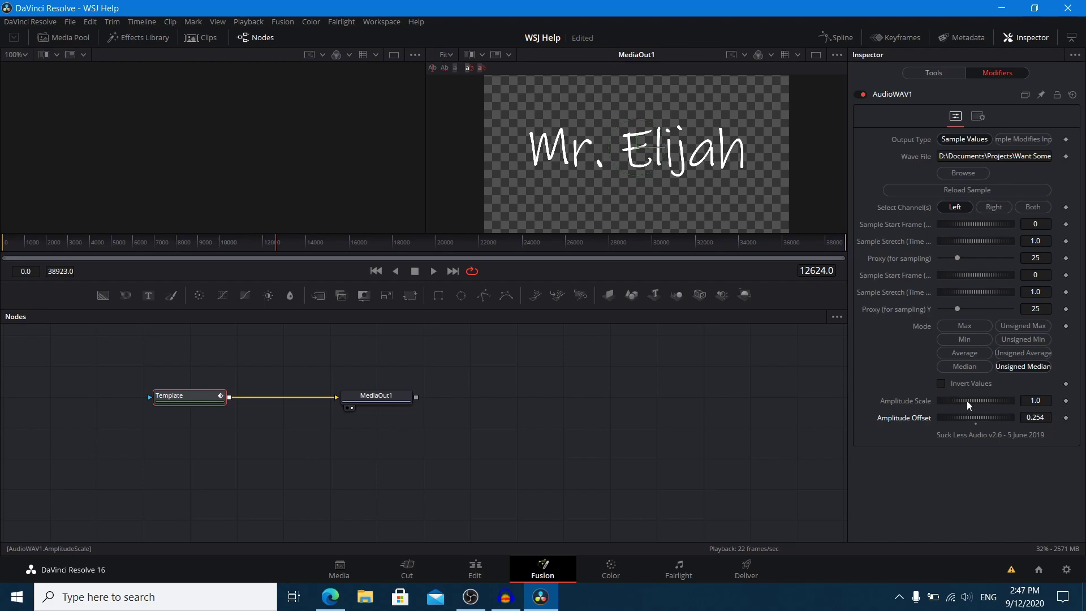
{"action": "left_click", "coordinate": [430, 274]}
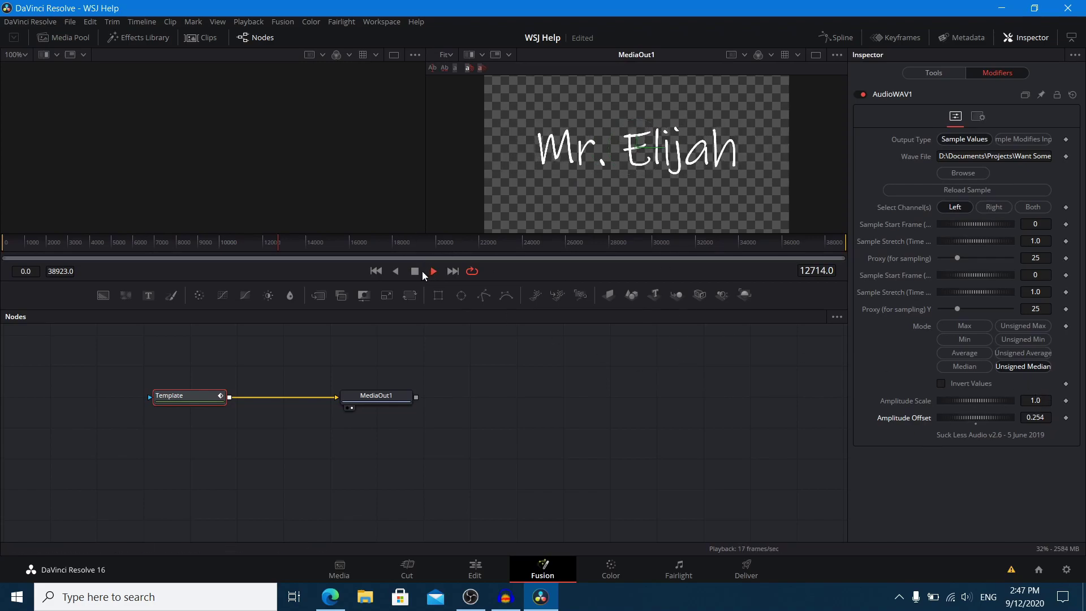
{"action": "left_click", "coordinate": [418, 272]}
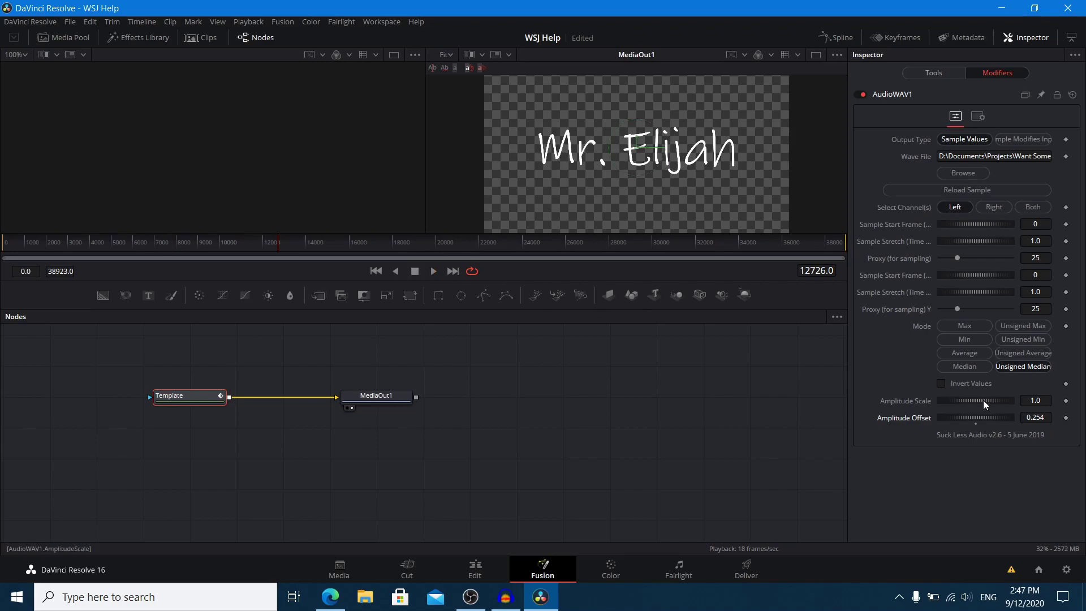
Try an Amplitude Scale of 7.159 with a playback preview, and reset the scale to 1.
{"action": "left_click_drag", "start_coordinate": [969, 399], "coordinate": [1078, 403]}
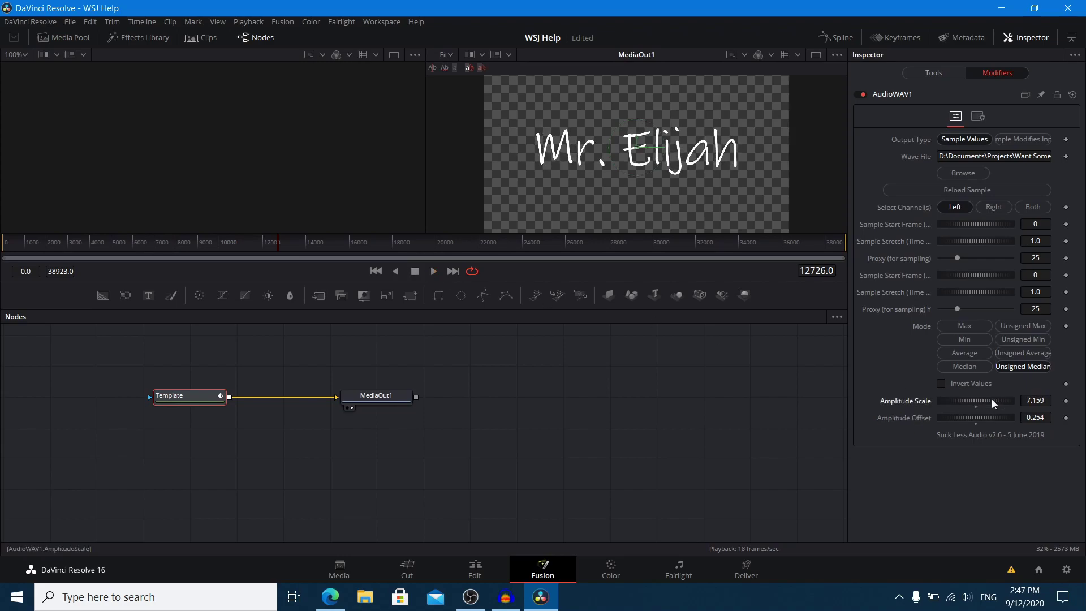
{"action": "left_click", "coordinate": [434, 270]}
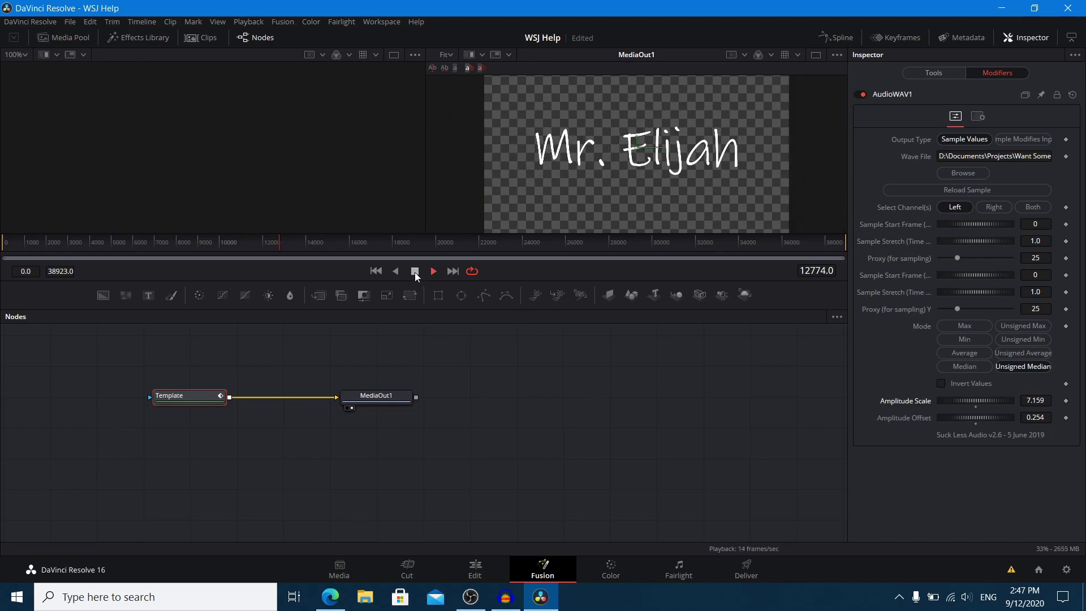
{"action": "left_click", "coordinate": [415, 273]}
{"action": "left_click_drag", "start_coordinate": [966, 398], "coordinate": [891, 394]}
{"action": "left_click", "coordinate": [1035, 400]}
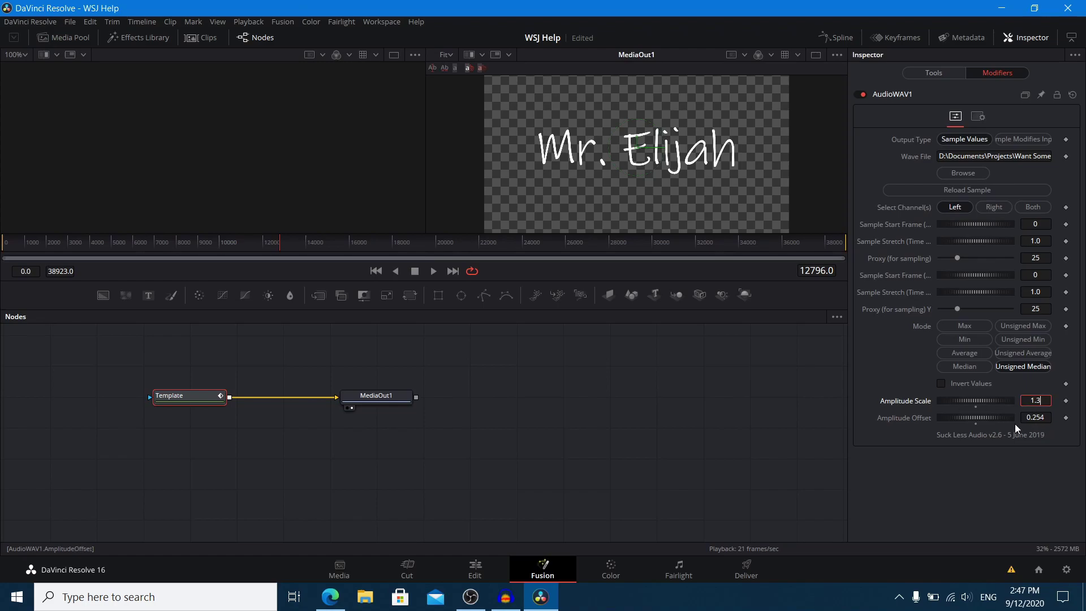
{"action": "type", "text": "1"}
{"action": "key", "text": "Return"}
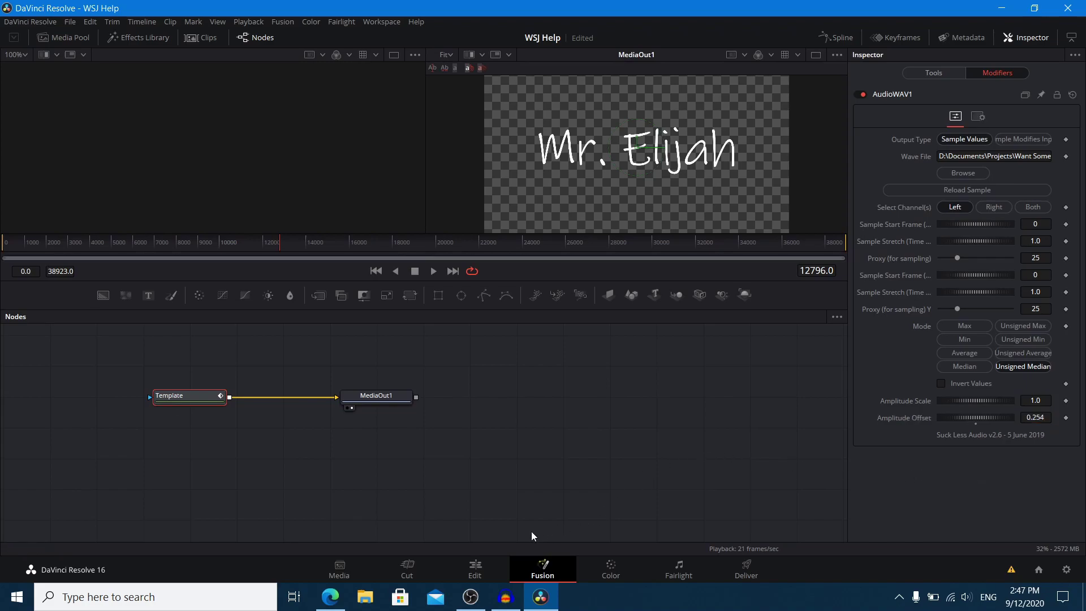
Return to the Edit page and play the timeline from the start to check the reacting title with audio.
{"action": "left_click", "coordinate": [478, 570]}
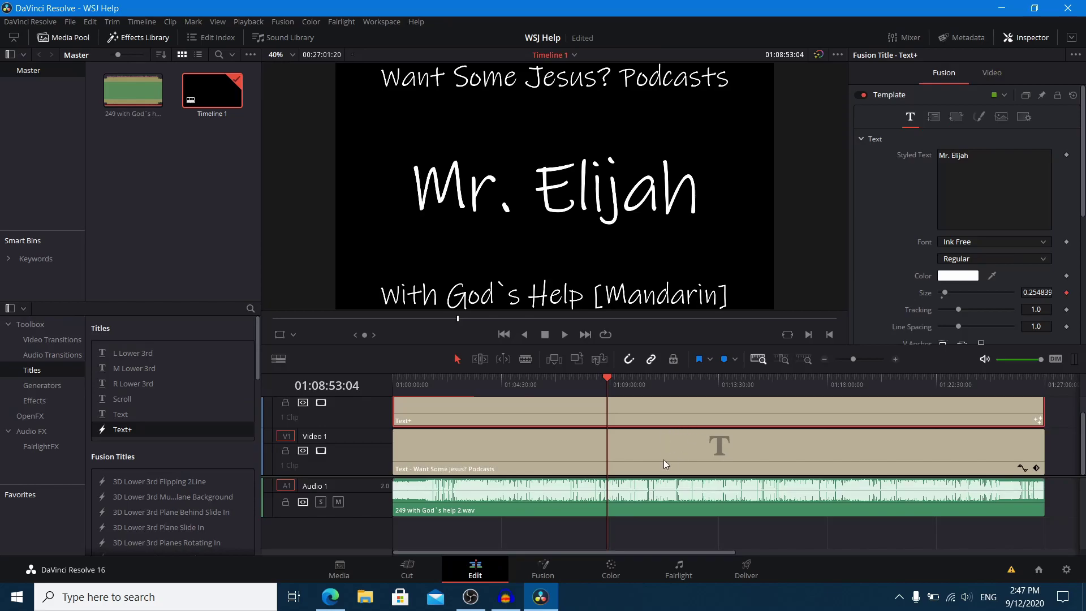
{"action": "key", "text": "Home"}
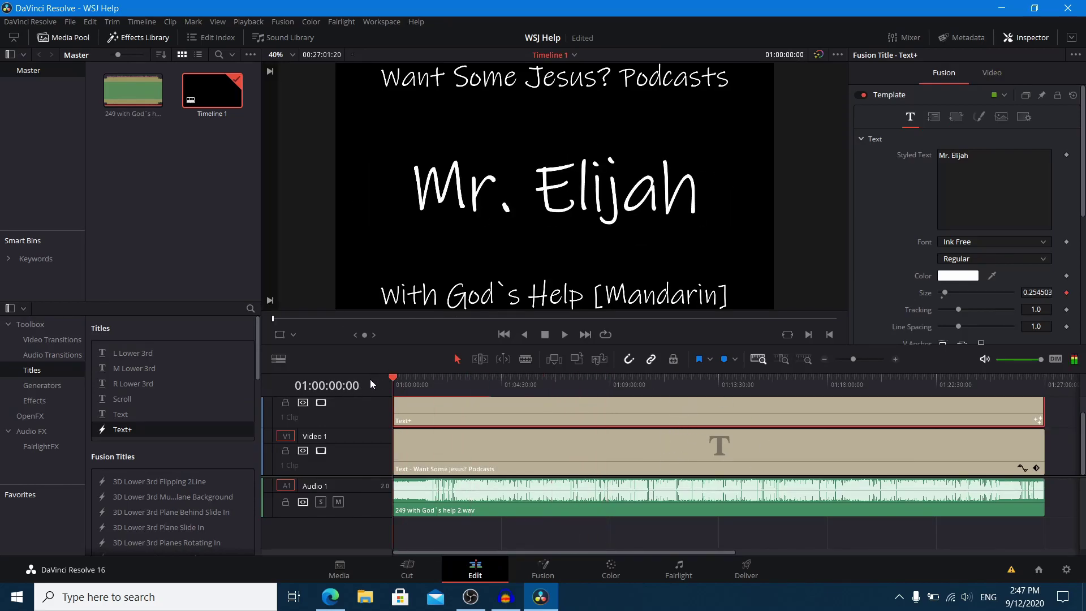
{"action": "left_click", "coordinate": [567, 335]}
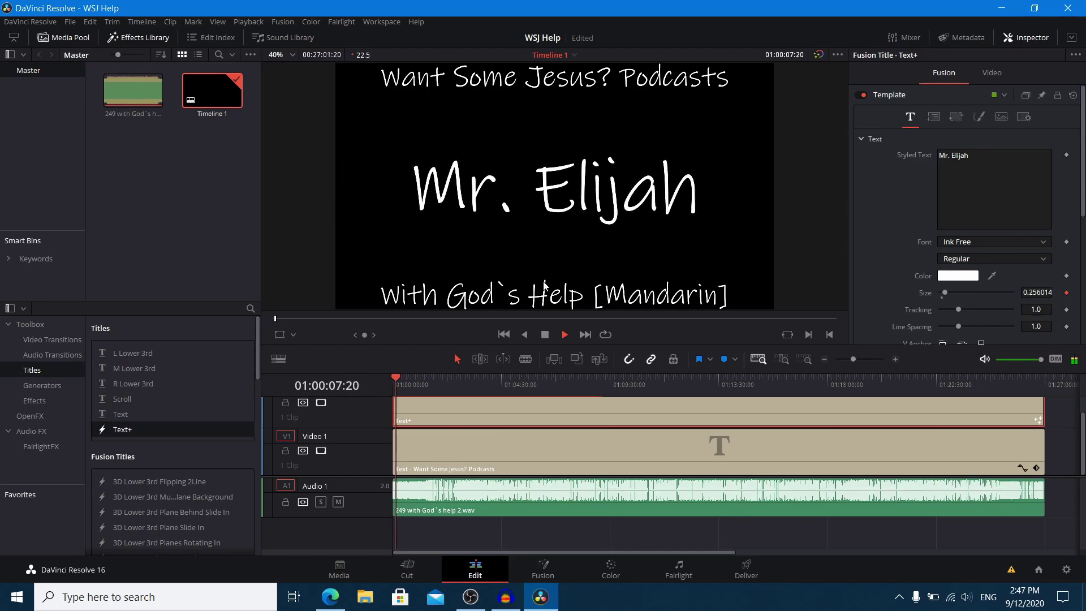
{"action": "key", "text": "space"}
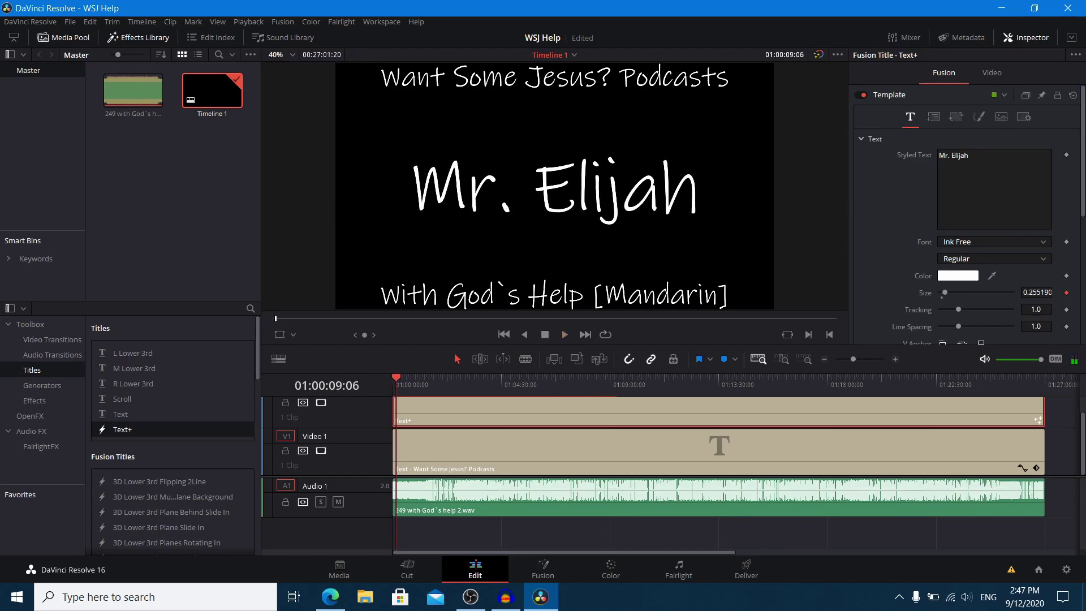
Choose the YouTube 1080p render preset on the Deliver page and name the output file "WSJ With Gods help".
{"action": "left_click", "coordinate": [759, 569]}
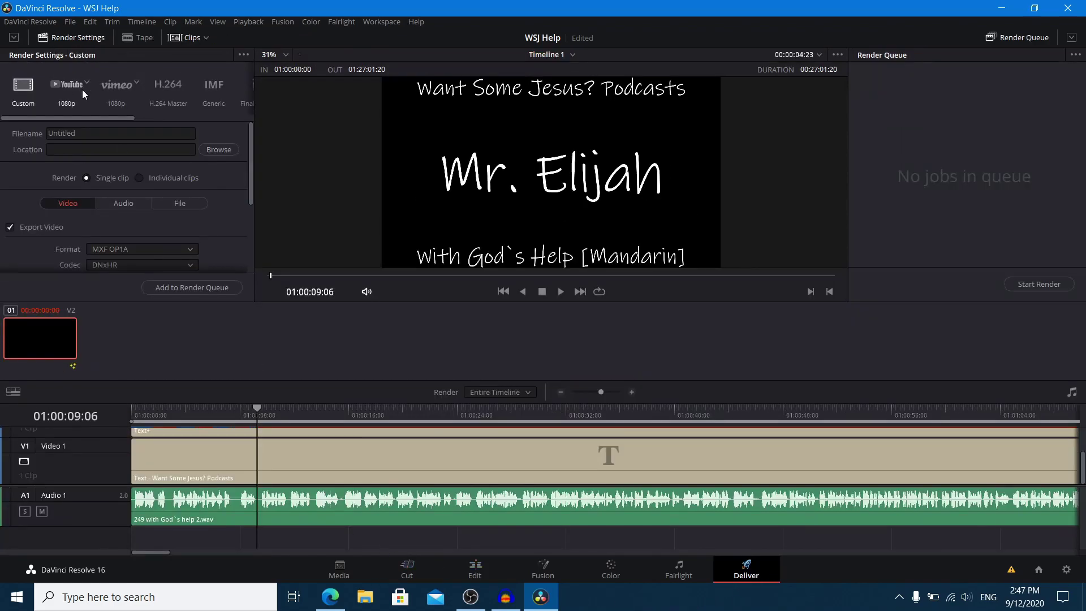
{"action": "left_click", "coordinate": [82, 89]}
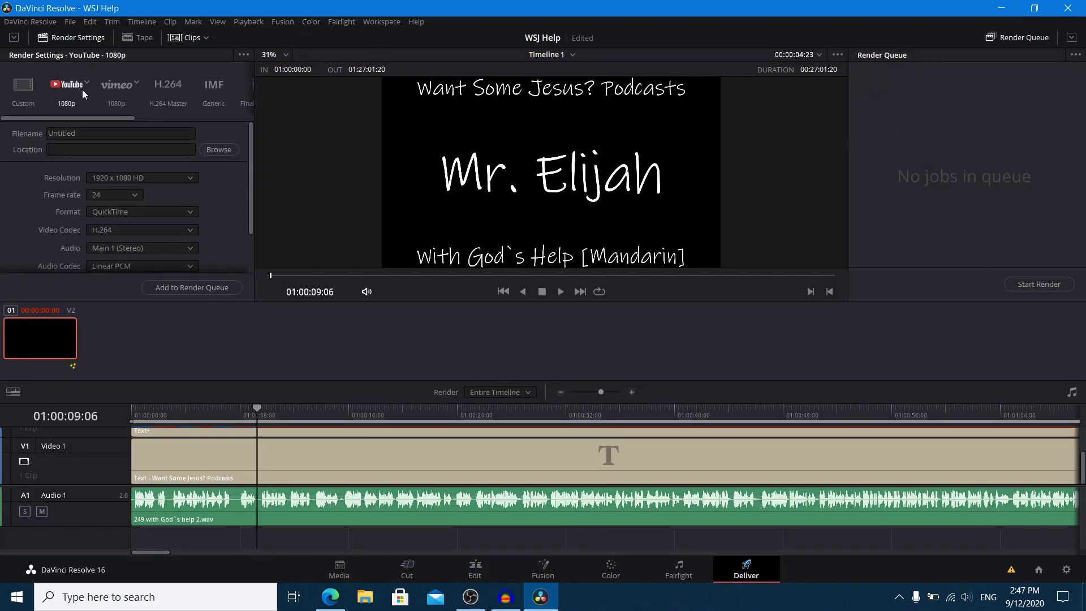
{"action": "left_click", "coordinate": [97, 131]}
{"action": "type", "text": "WSJ With Gods hep"}
{"action": "key", "text": "BackSpace"}
{"action": "type", "text": "lp"}
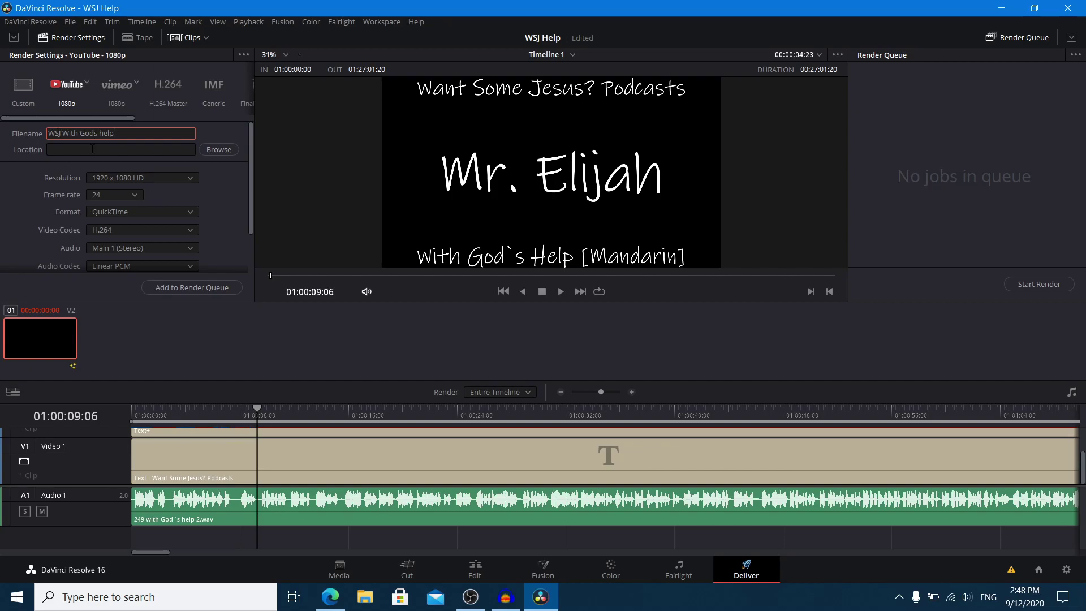
Set the render location to the Final Edits folder, review the export settings, and add the job to the render queue.
{"action": "left_click", "coordinate": [211, 153]}
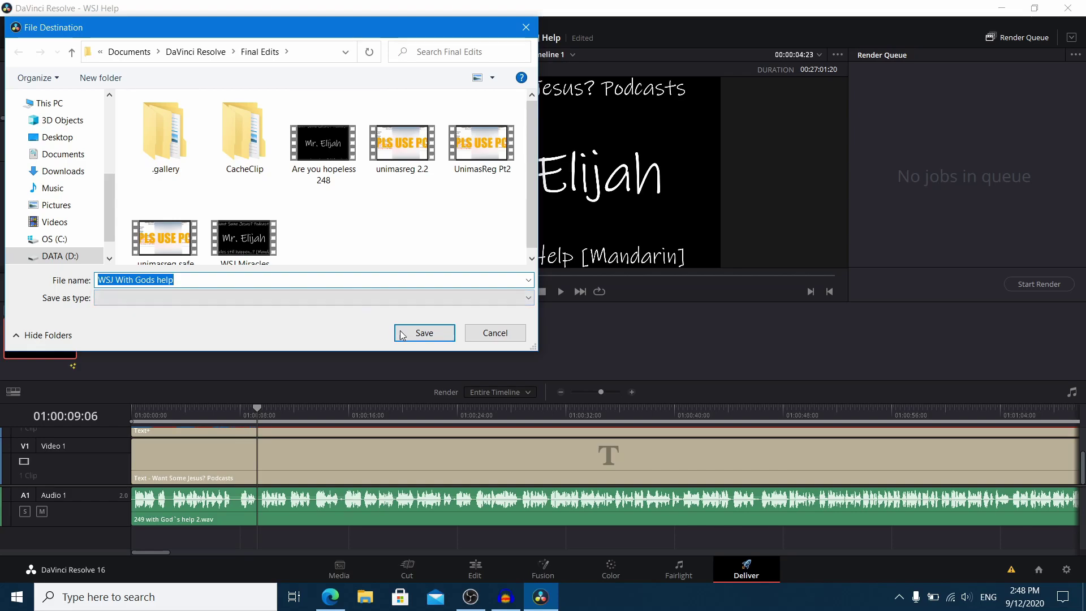
{"action": "left_click", "coordinate": [417, 333]}
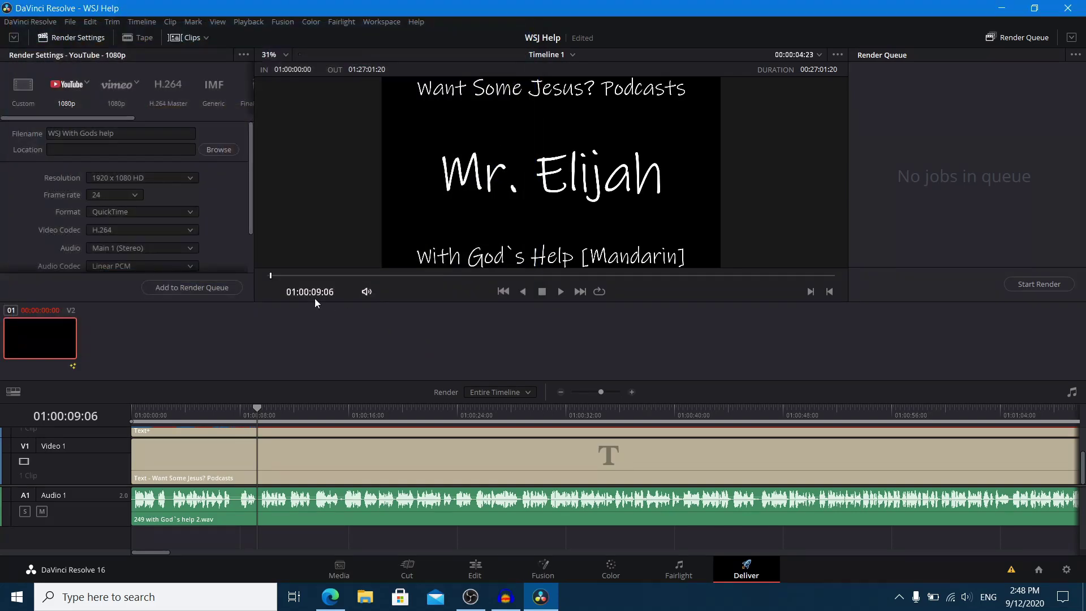
{"action": "scroll", "coordinate": [161, 220], "scroll_direction": "down", "scroll_amount": 3}
{"action": "scroll", "coordinate": [161, 220], "scroll_direction": "up", "scroll_amount": 1}
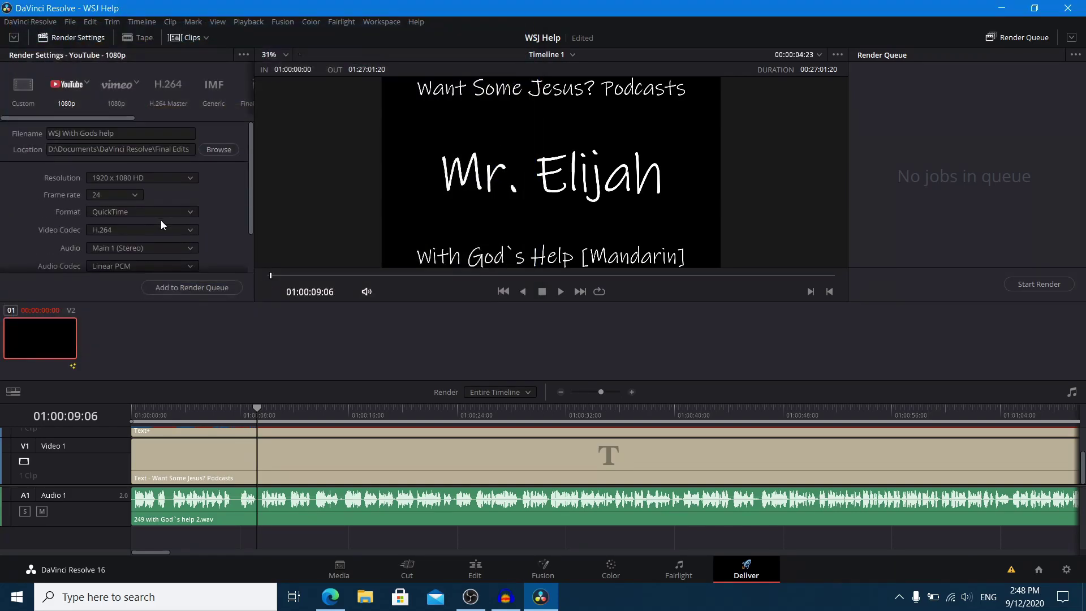
{"action": "scroll", "coordinate": [161, 219], "scroll_direction": "down", "scroll_amount": 1}
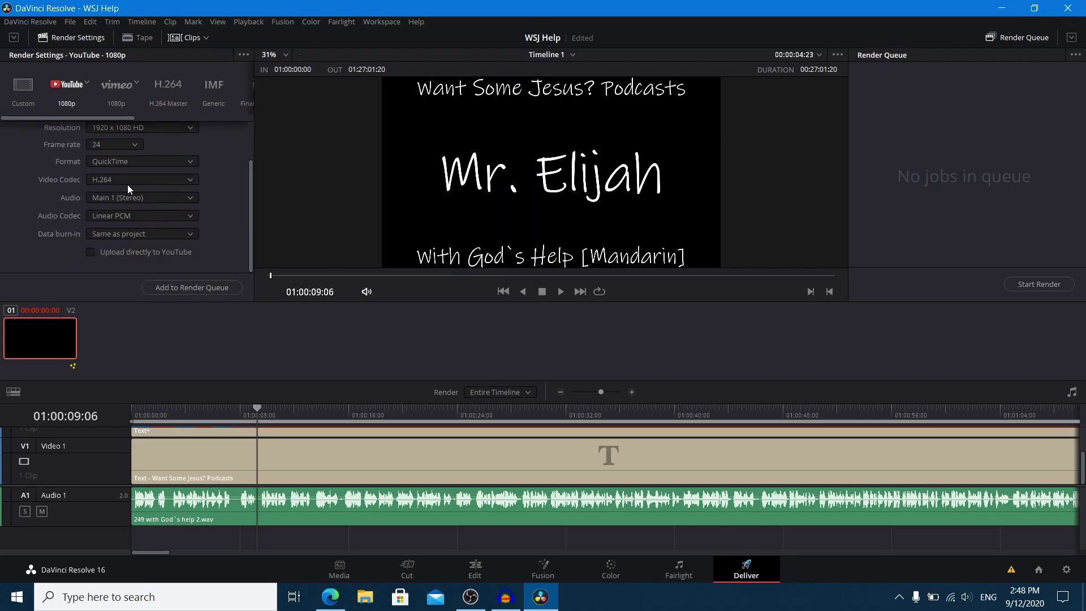
{"action": "scroll", "coordinate": [215, 228], "scroll_direction": "up", "scroll_amount": 2}
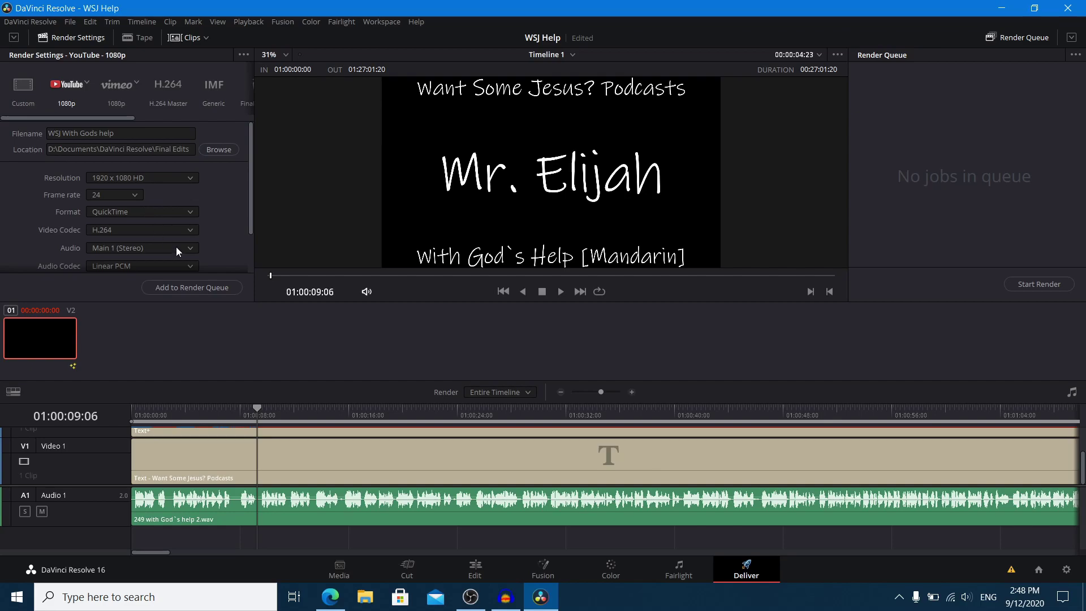
{"action": "left_click", "coordinate": [211, 286]}
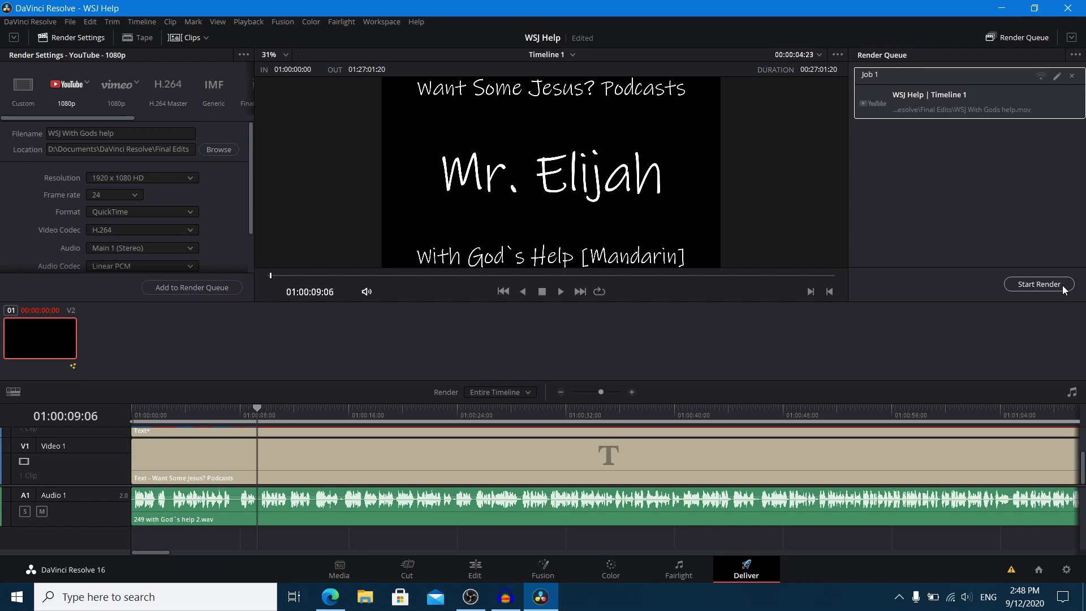
{"action": "left_click", "coordinate": [480, 605]}
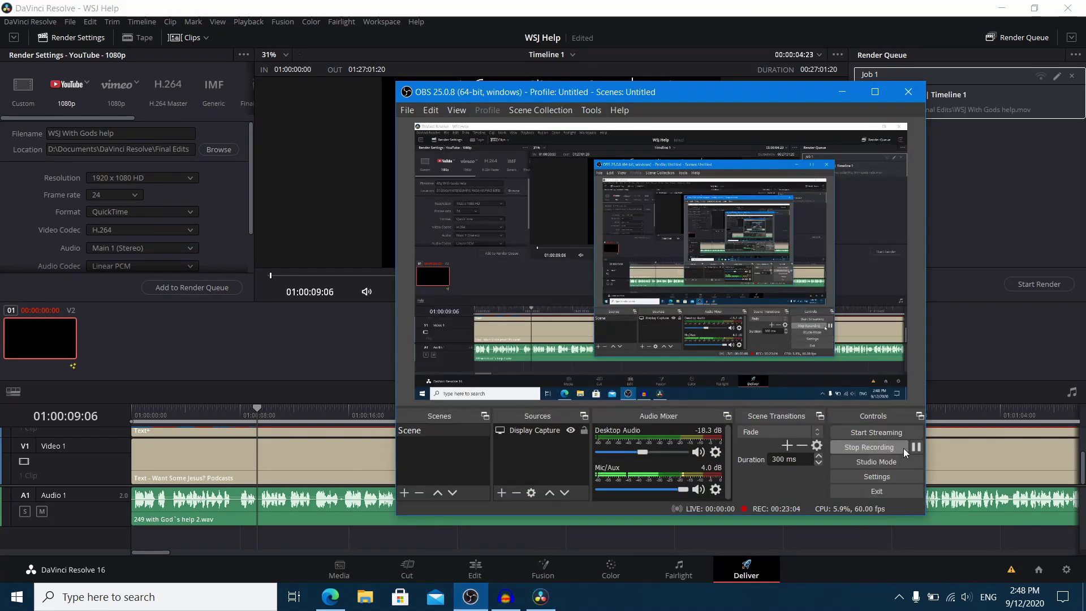